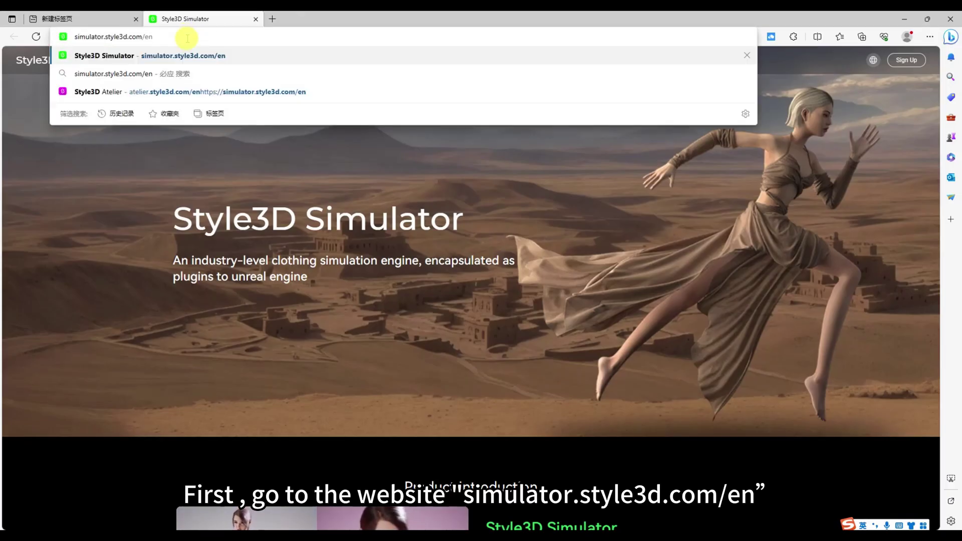
- Load simulator.style3d.com/en, scroll to Product Price, and start the free Style3DMetaV1.5.4.zip download
key(Return)
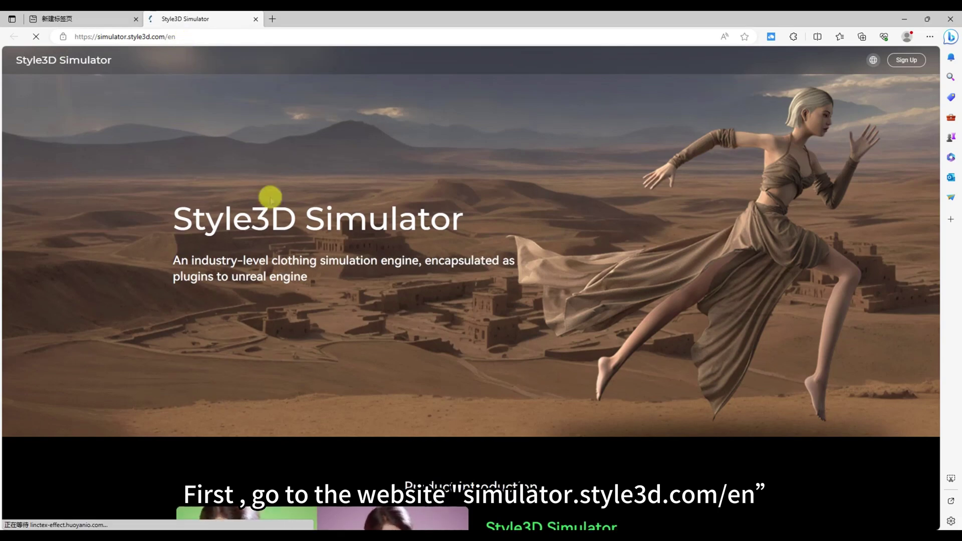
scroll(303, 215, down, 3)
scroll(301, 215, down, 10)
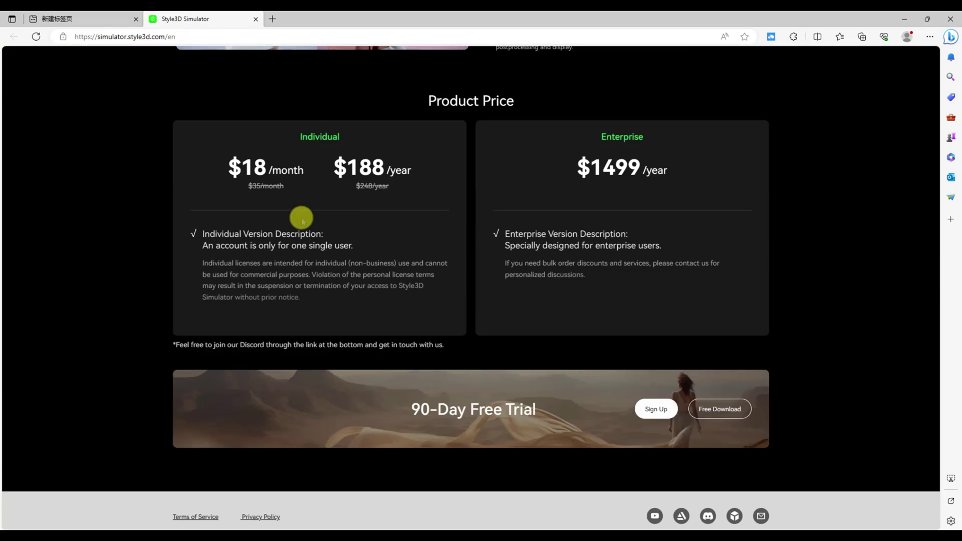
click(665, 399)
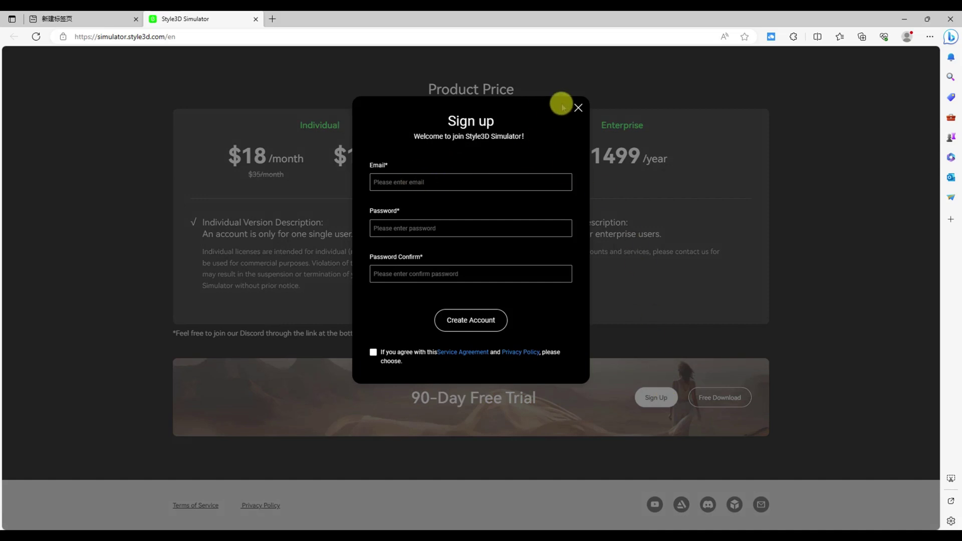
click(578, 107)
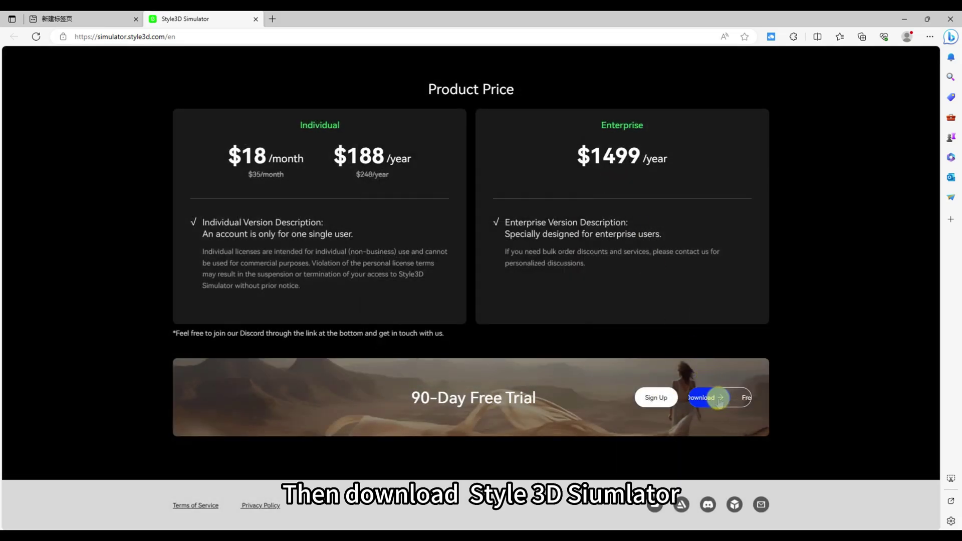
click(739, 398)
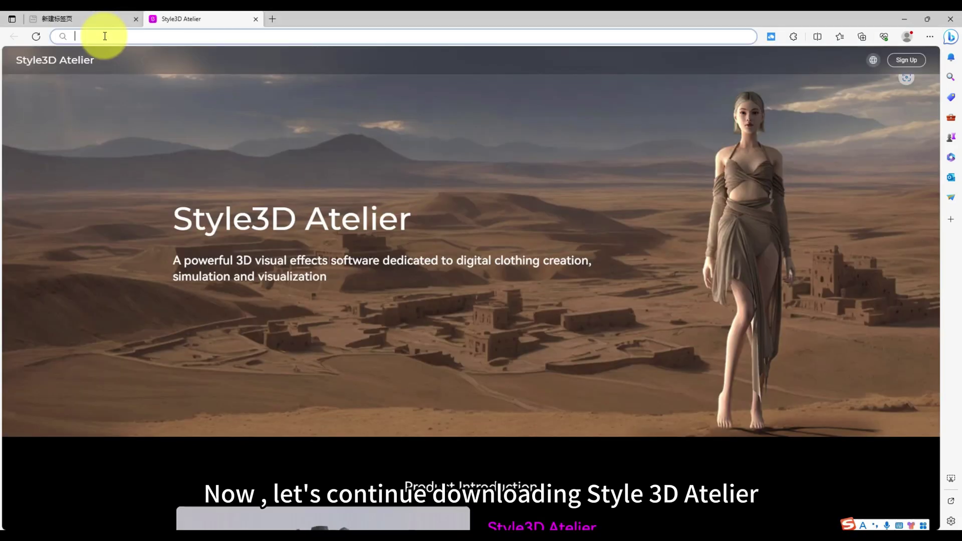
- Paste and load atelier.style3d.com/en, dismissing the page translation offer
right_click(105, 36)
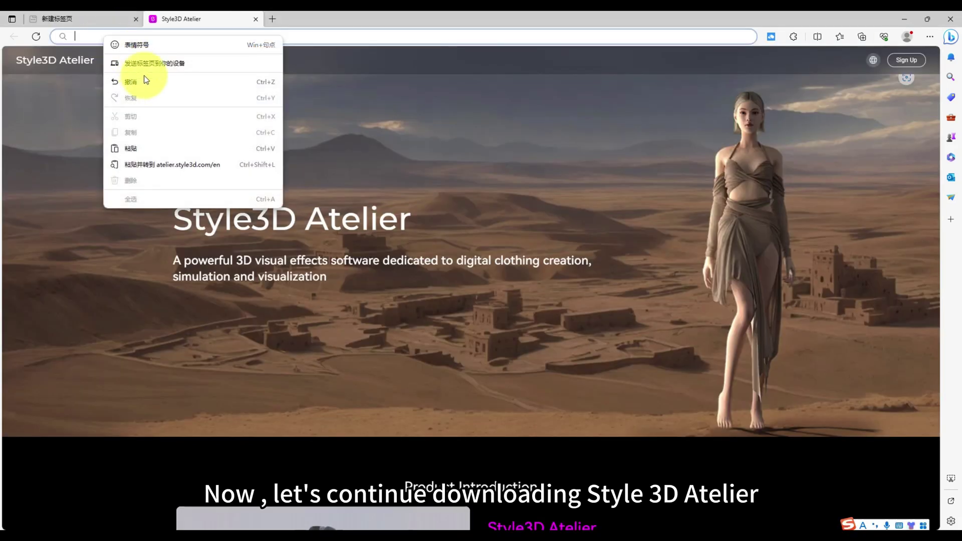
click(140, 146)
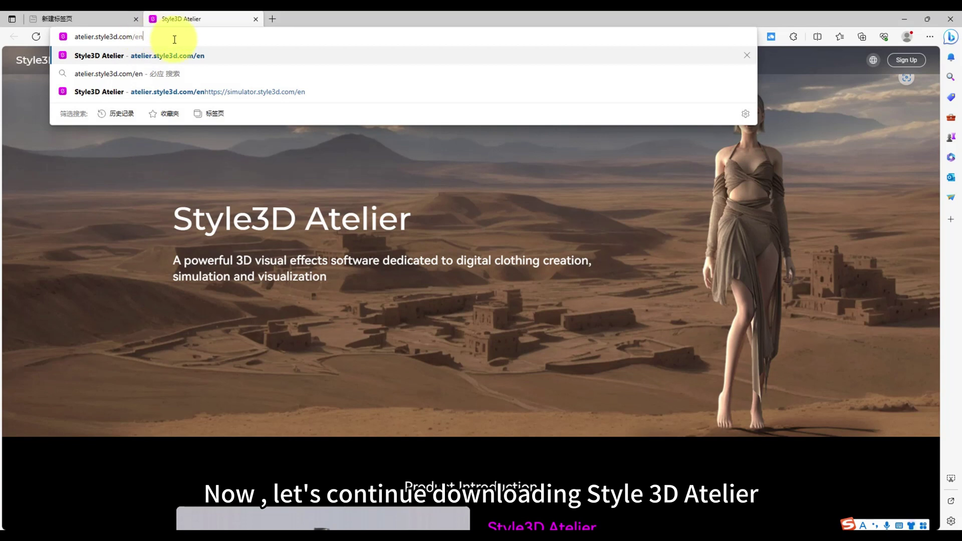
key(Return)
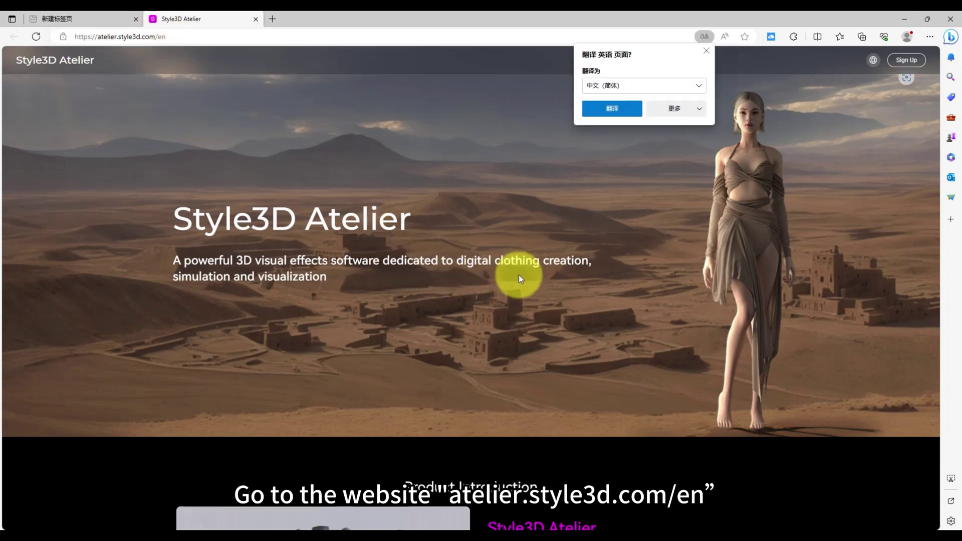
click(708, 50)
- Scroll down and start the free Style3D Atelier installer download, skipping the sign-up form
scroll(664, 179, down, 10)
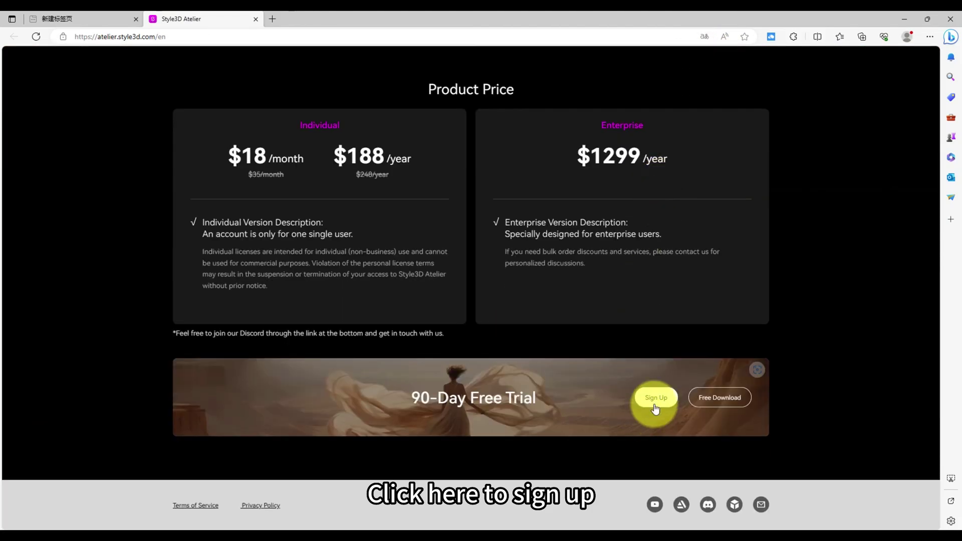
click(656, 403)
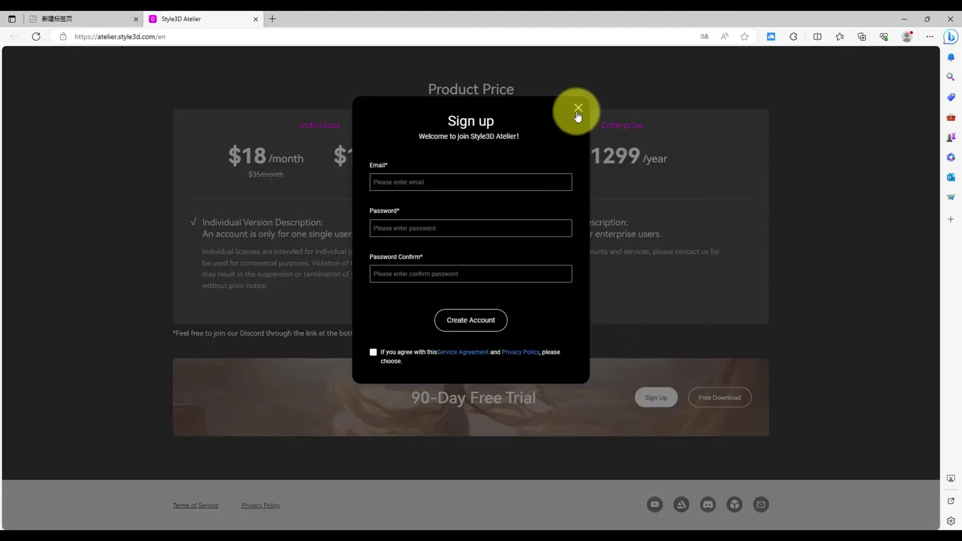
click(578, 107)
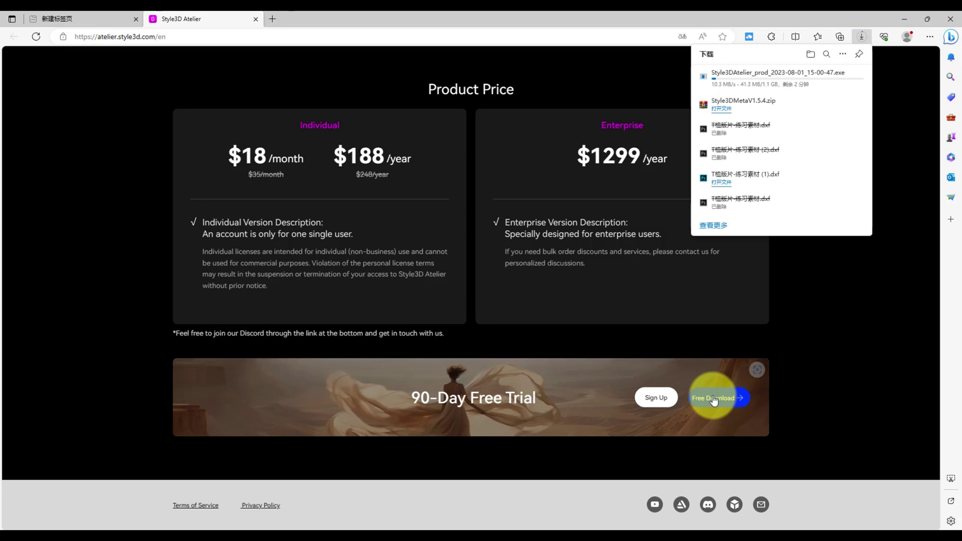
mouse_move(701, 75)
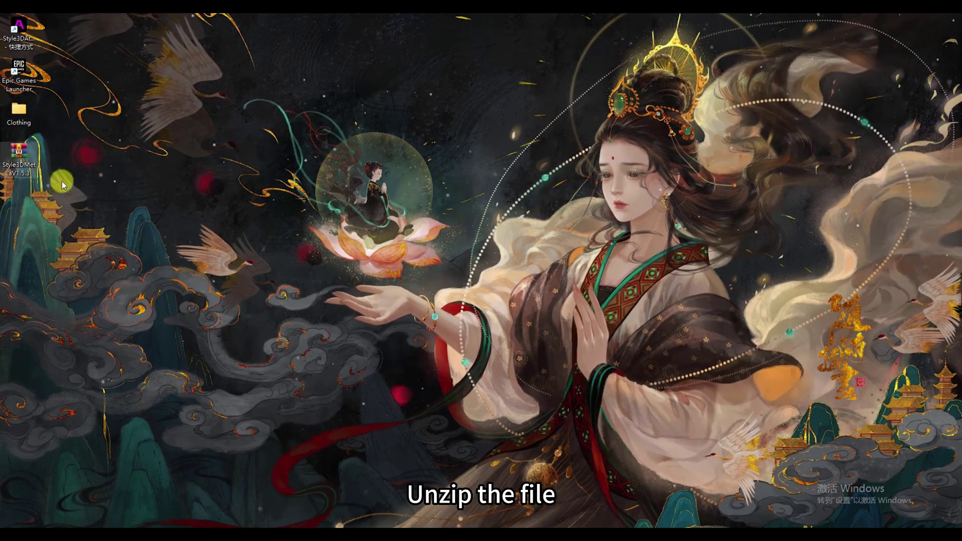
- Extract the Style3DMeta zip in place, then launch Unreal Engine 5.0.3 from the Epic Games Launcher
right_click(19, 155)
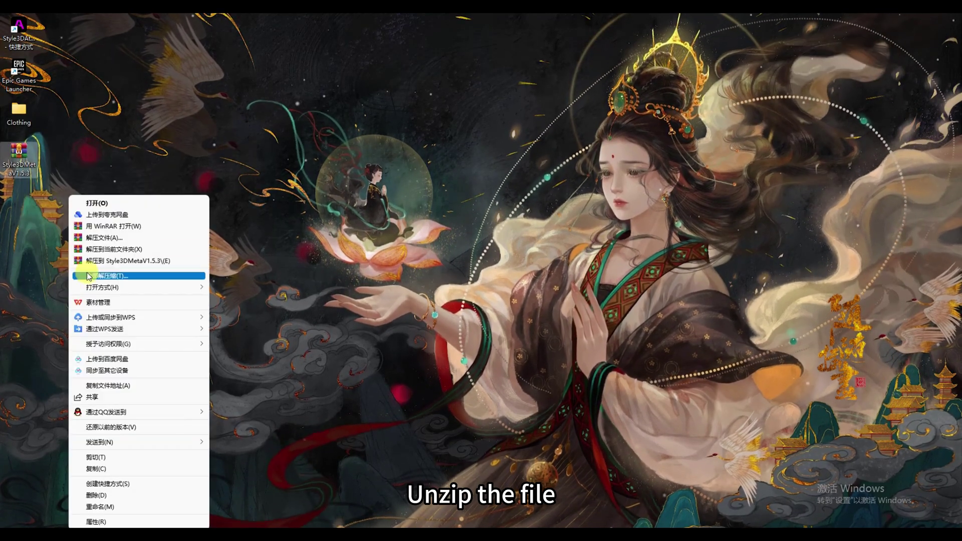
click(107, 255)
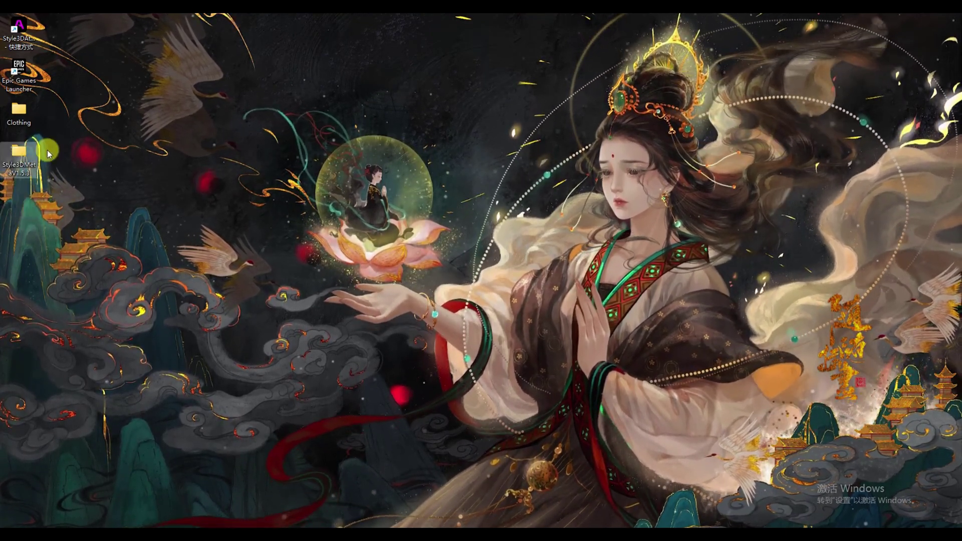
double_click(26, 71)
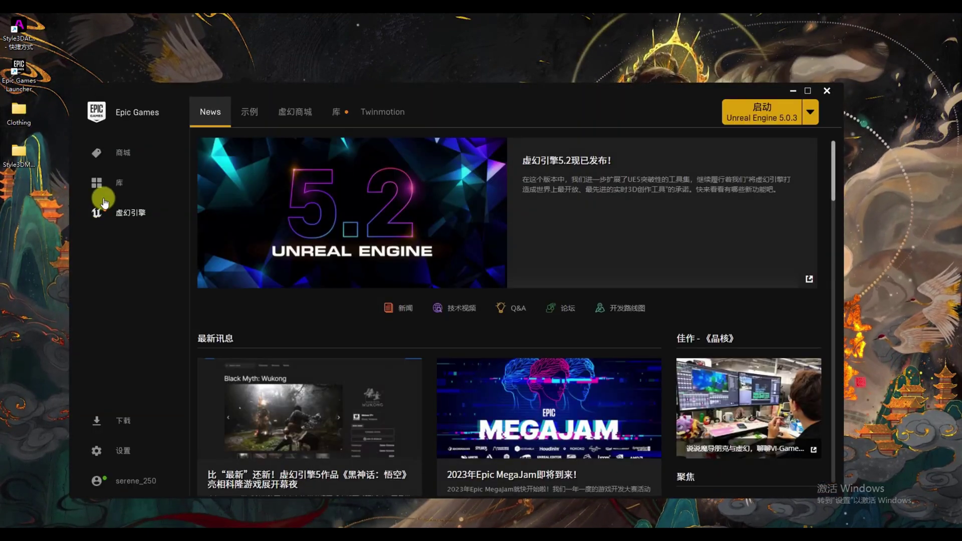
click(771, 122)
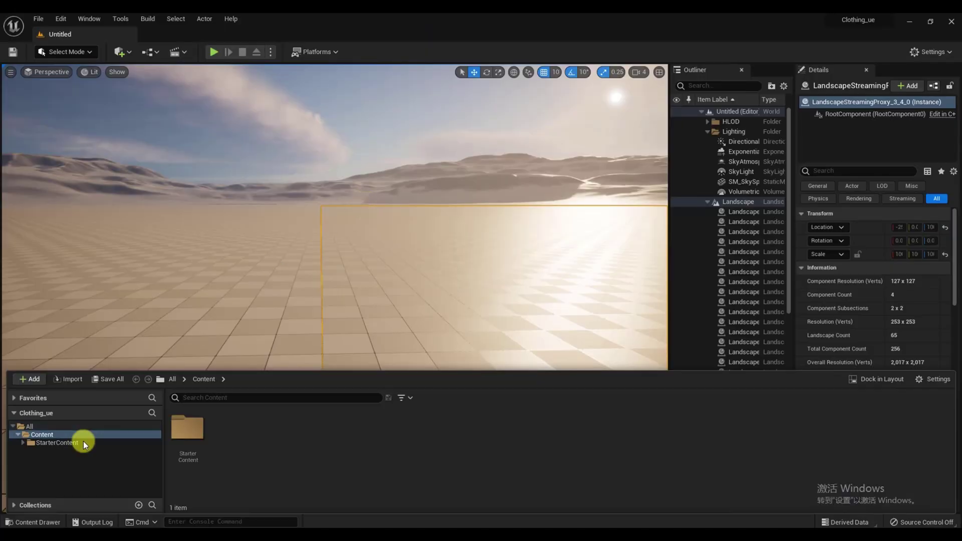
- Show the Content folder on disk, go up to Clothing_ue, and create a folder named Plugins
right_click(84, 435)
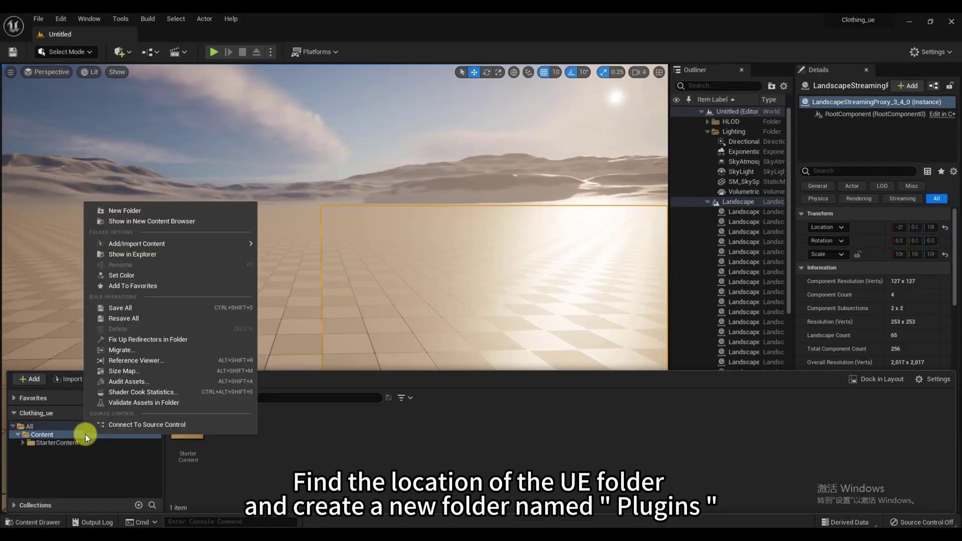
click(155, 256)
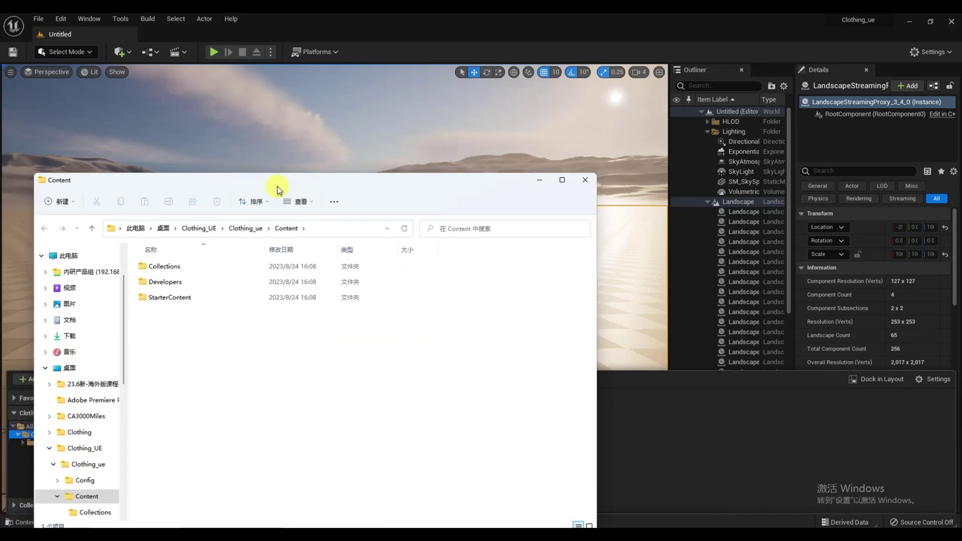
drag(278, 185, 337, 149)
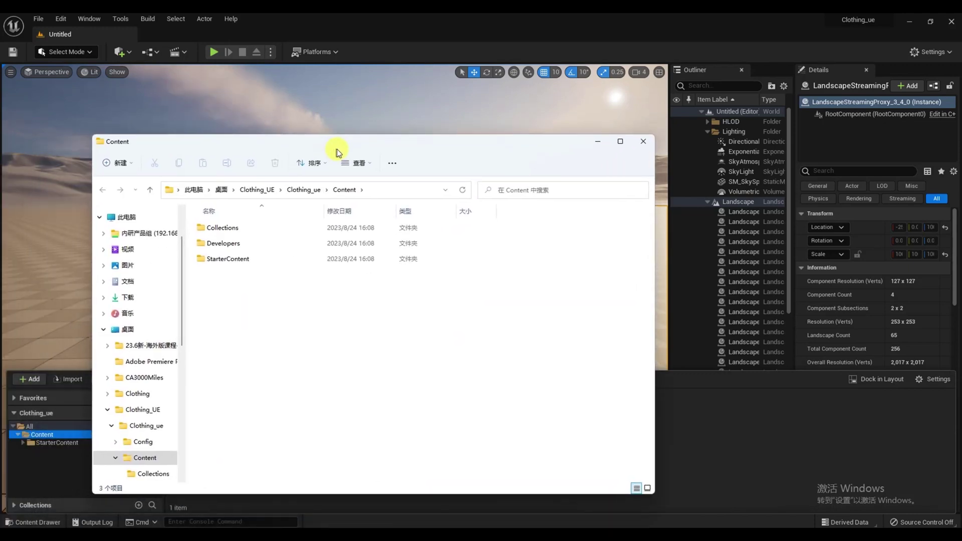
click(304, 191)
right_click(257, 375)
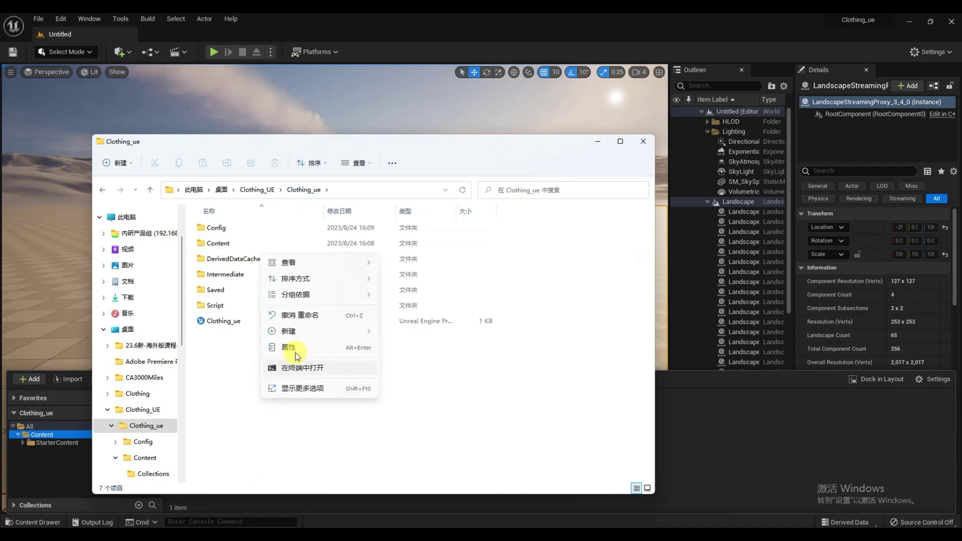
mouse_move(308, 332)
click(409, 122)
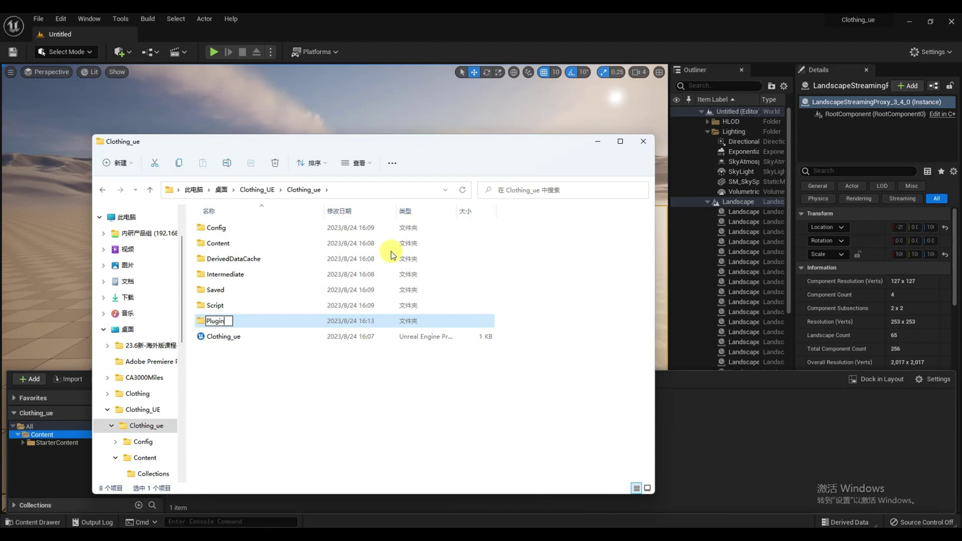
text(Plugins)
key(Return)
- Open the Plugins folder and the extracted Style3DMetaV1.5.3 folder side by side
double_click(290, 289)
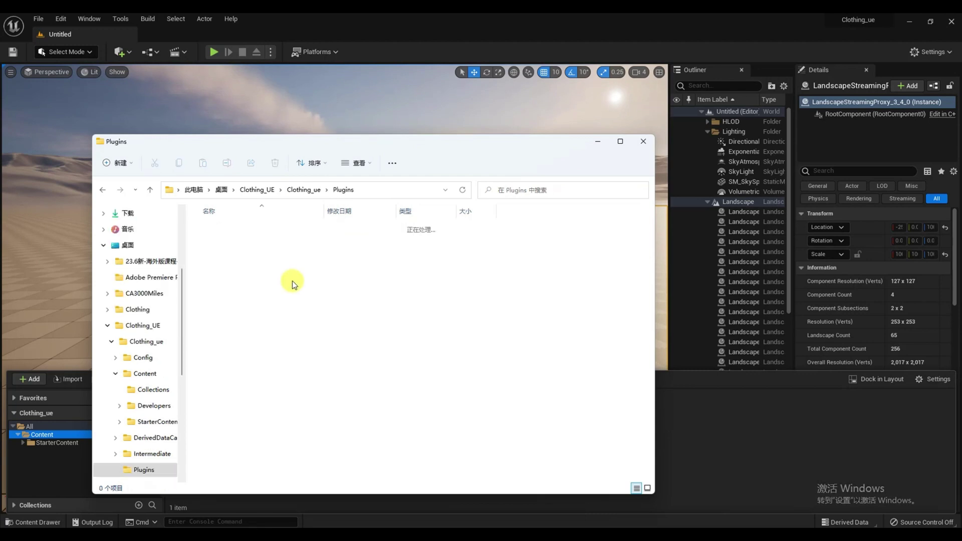
drag(399, 146, 539, 134)
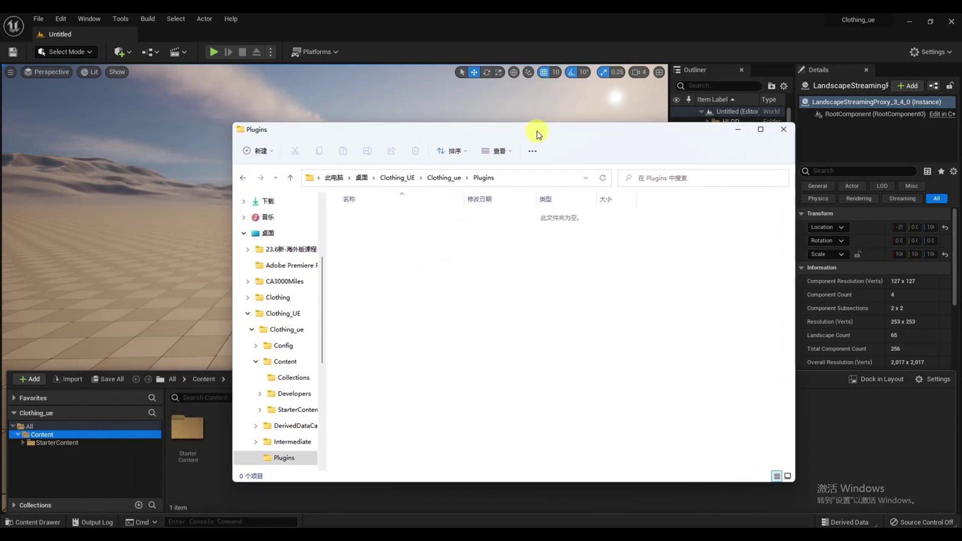
click(910, 23)
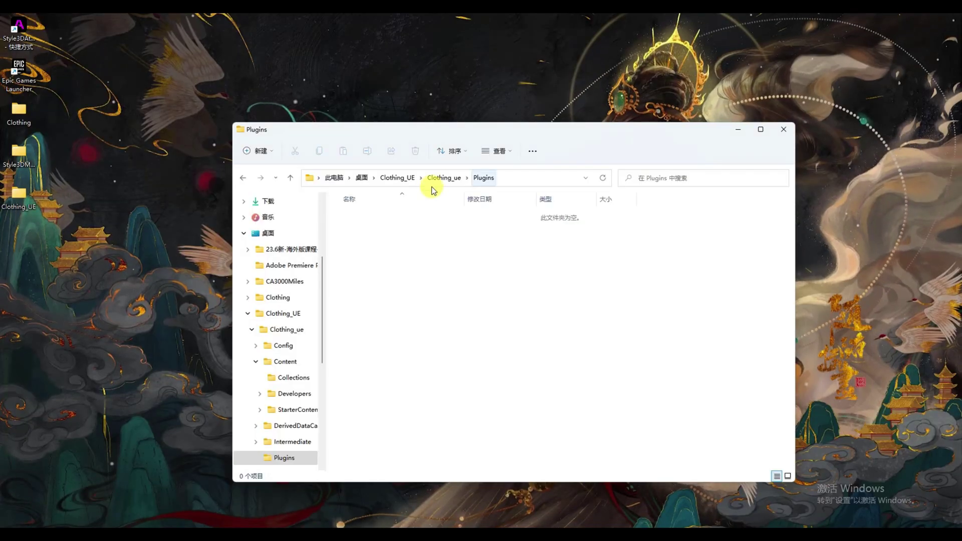
double_click(24, 150)
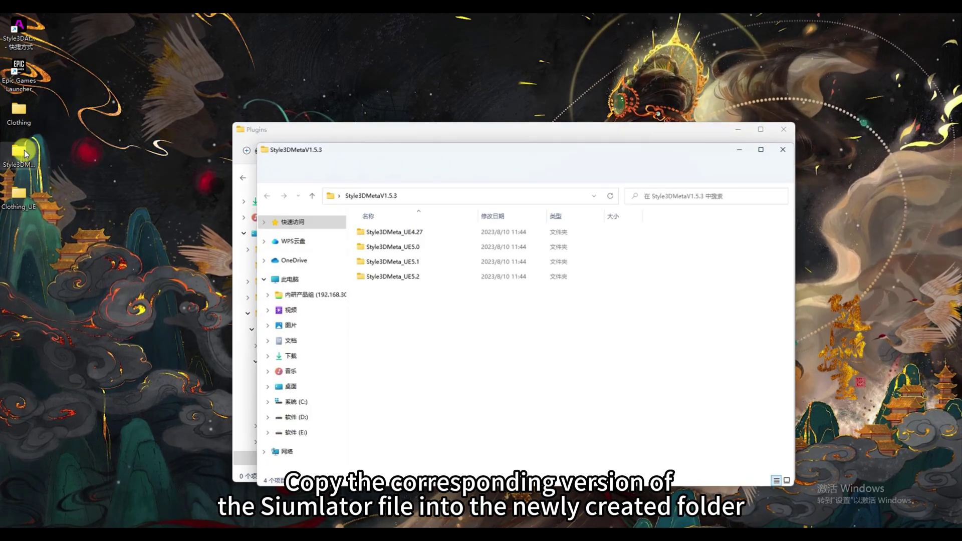
drag(346, 129, 655, 162)
drag(440, 144, 288, 136)
click(727, 329)
- Copy the Style3DMeta_UE5.0 folder into Plugins and close the Style3DMetaV1.5.3 window
click(684, 261)
key(ctrl+c)
click(284, 334)
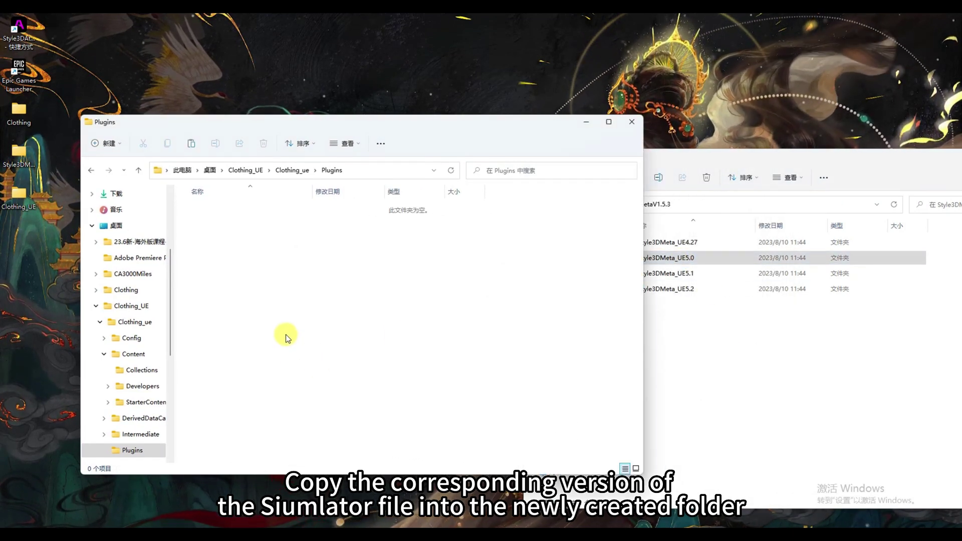
key(ctrl+v)
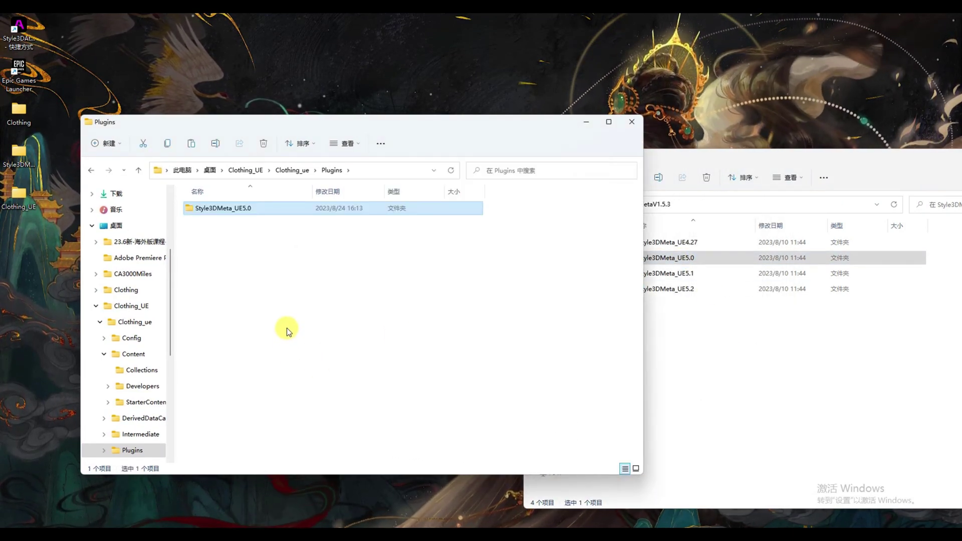
click(859, 156)
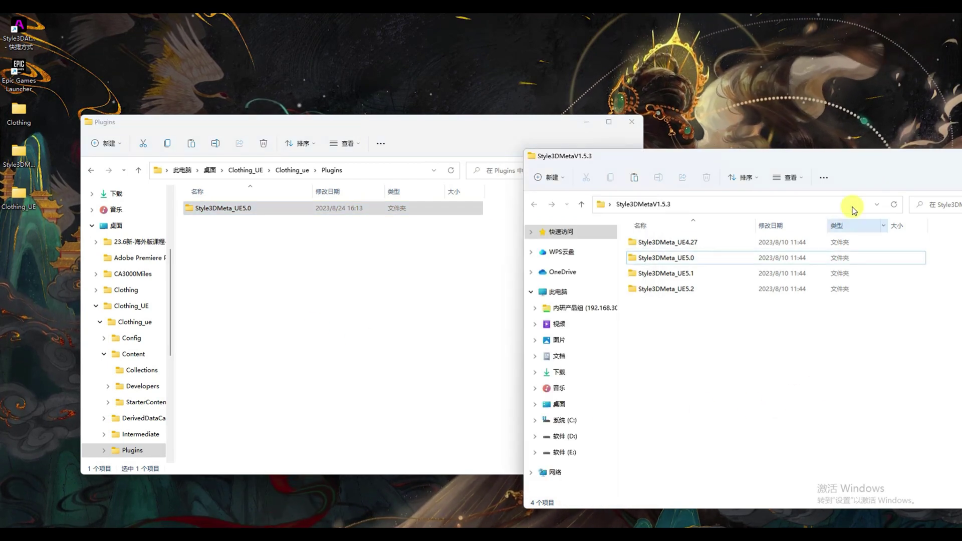
drag(859, 155, 666, 155)
click(881, 151)
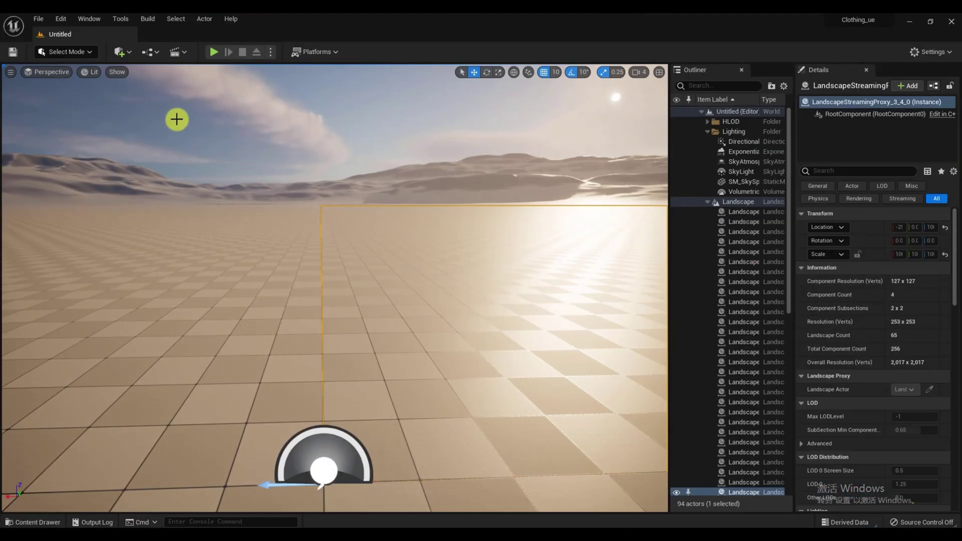
- Tick Style3D Meta in Edit > Plugins, restart the editor, and accept the project file update
click(64, 21)
click(100, 180)
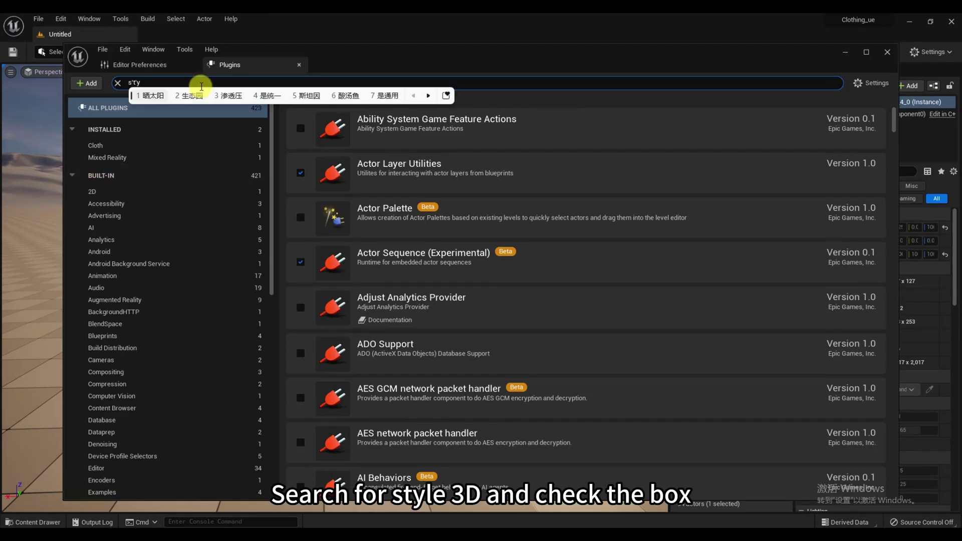
text(sty)
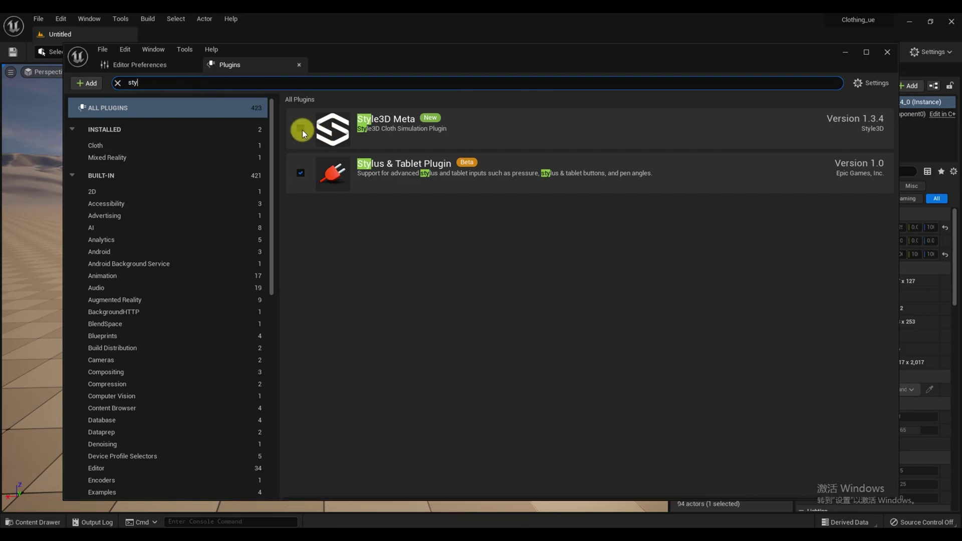
click(301, 128)
click(837, 477)
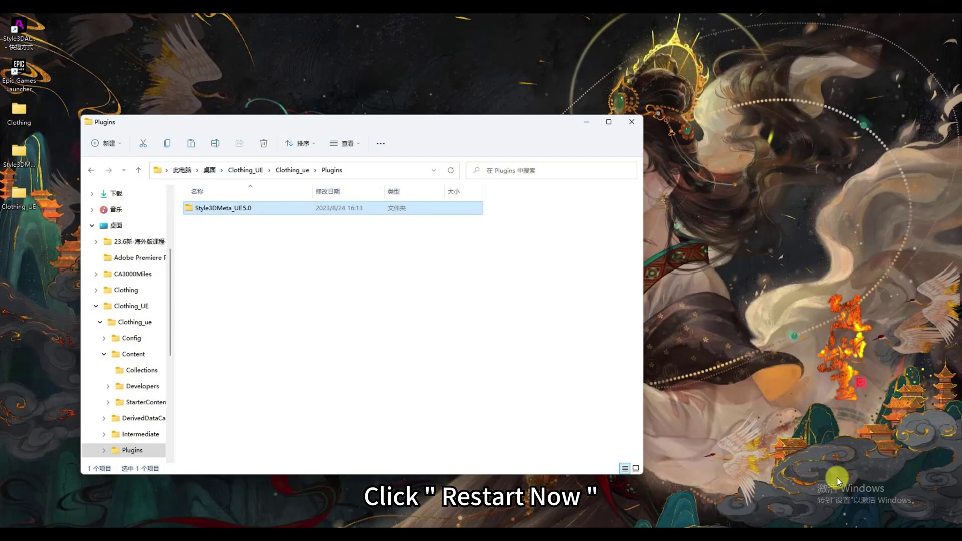
click(628, 122)
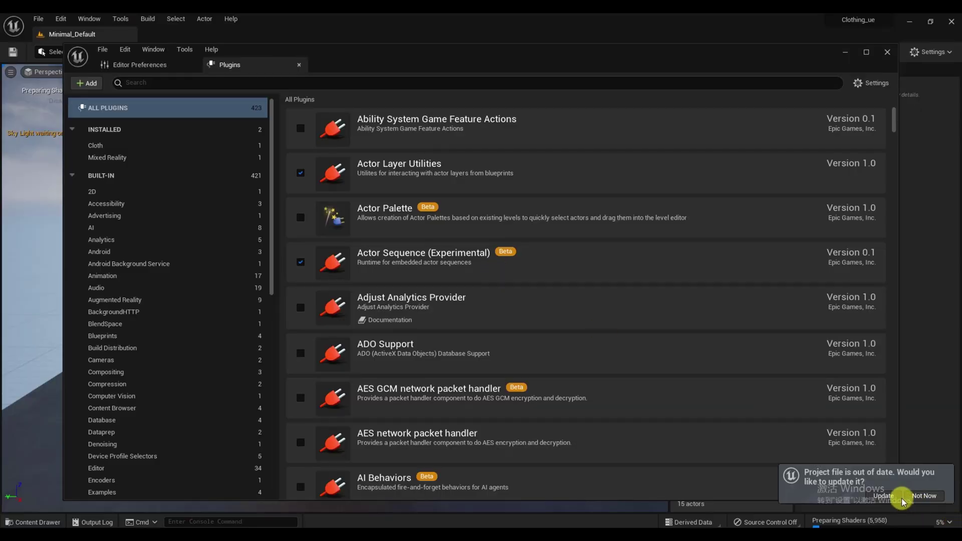
click(901, 499)
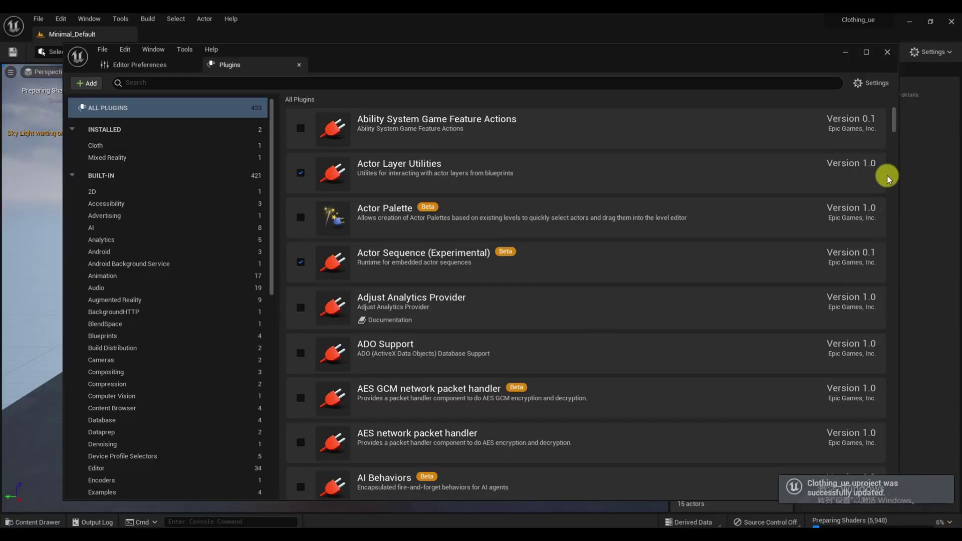
click(887, 52)
- Log in through the Style3D Simulator menu with the account name and password
click(366, 51)
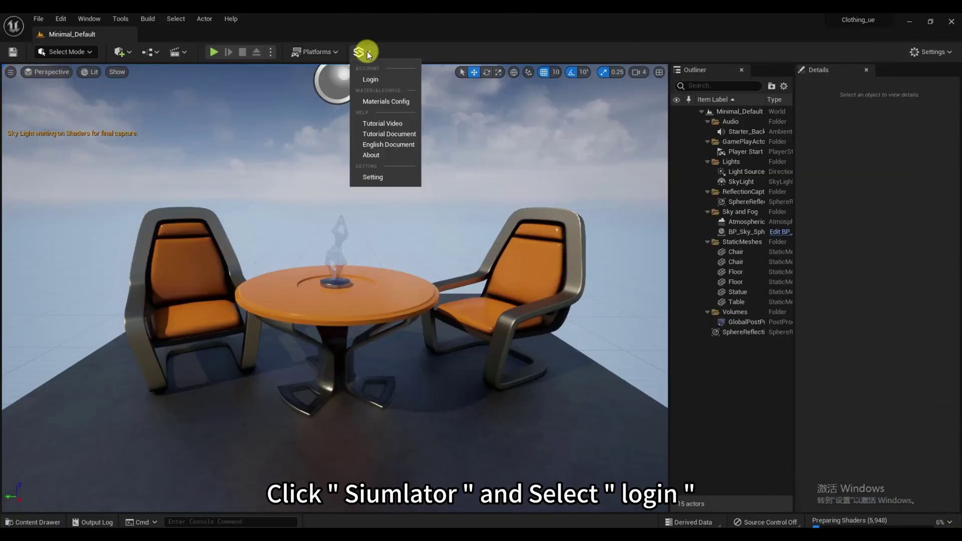
click(369, 76)
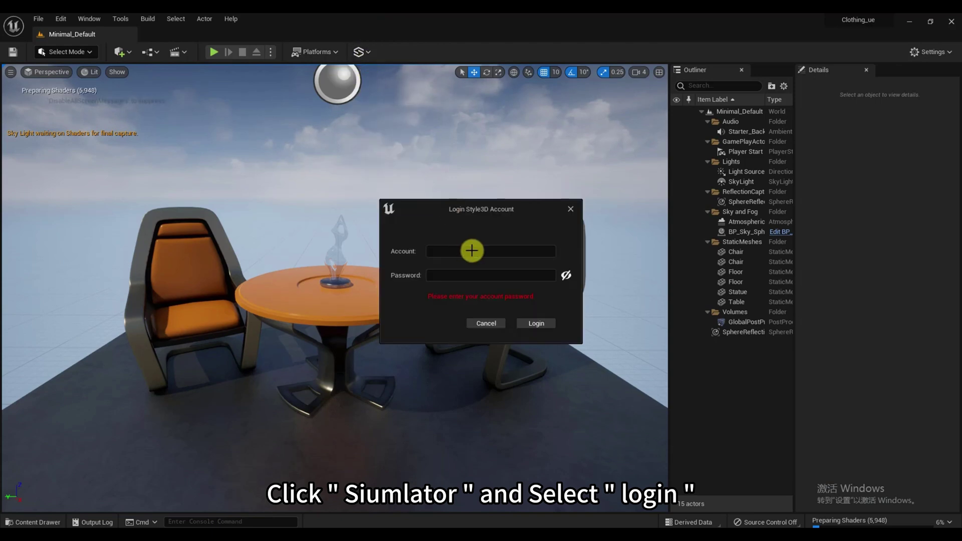
click(472, 251)
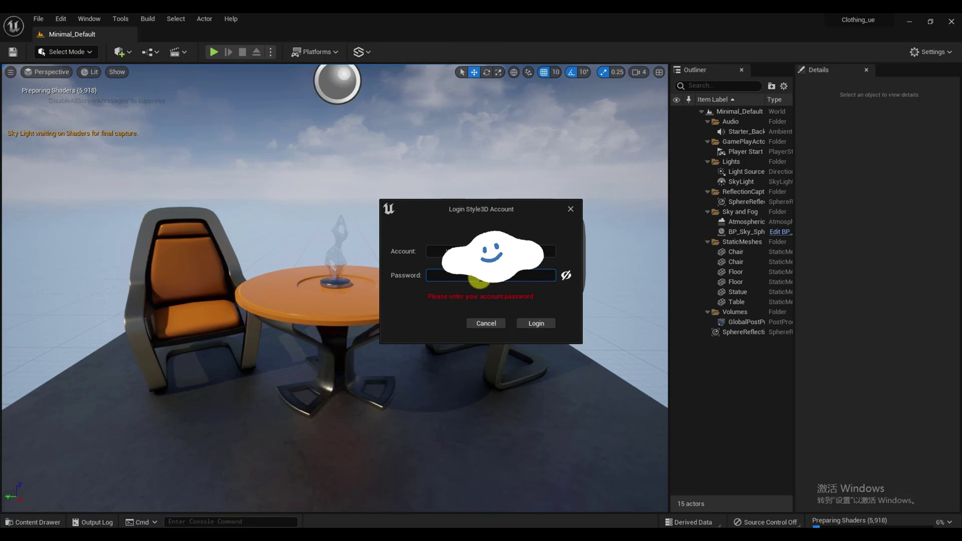
click(536, 323)
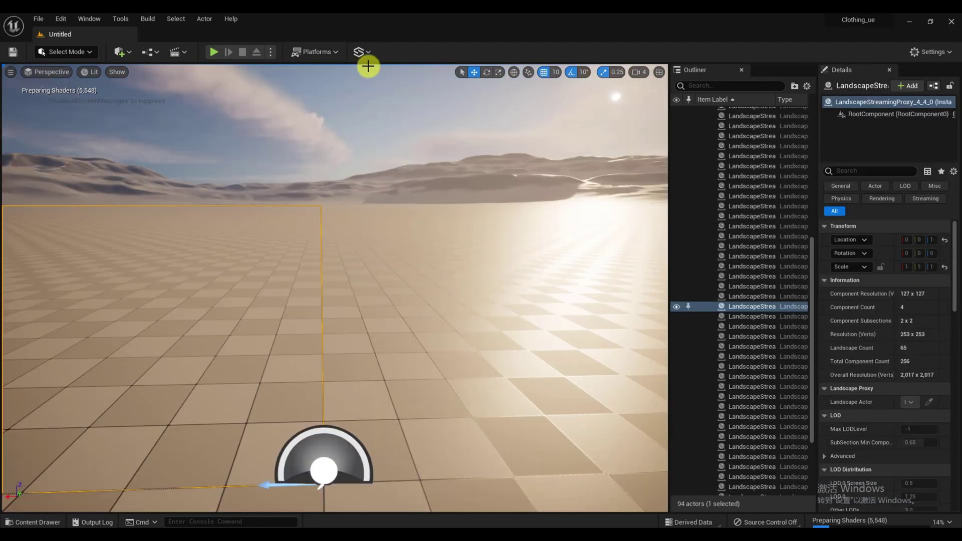
- Tick Is Using Baking Texture in the Style3D Materials Config table, then close it
click(369, 53)
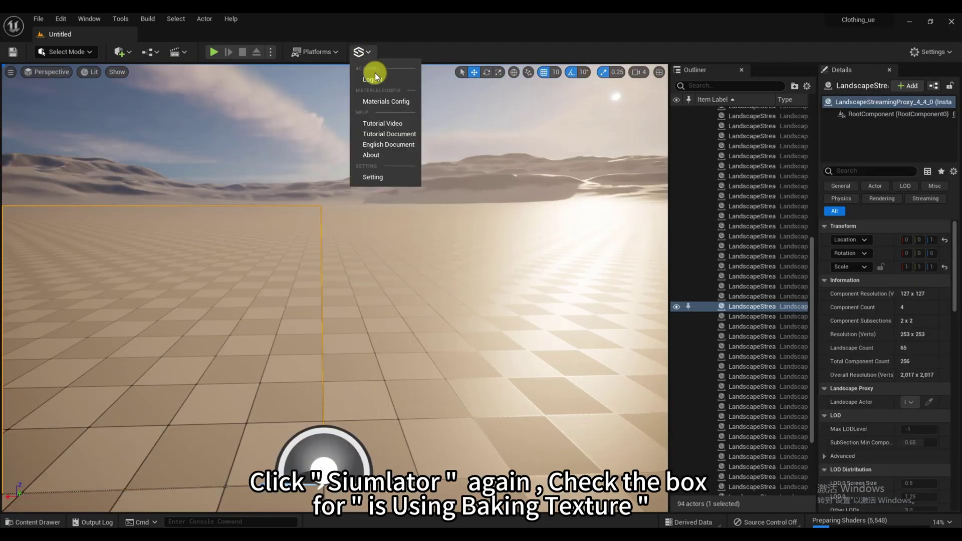
click(375, 99)
click(459, 152)
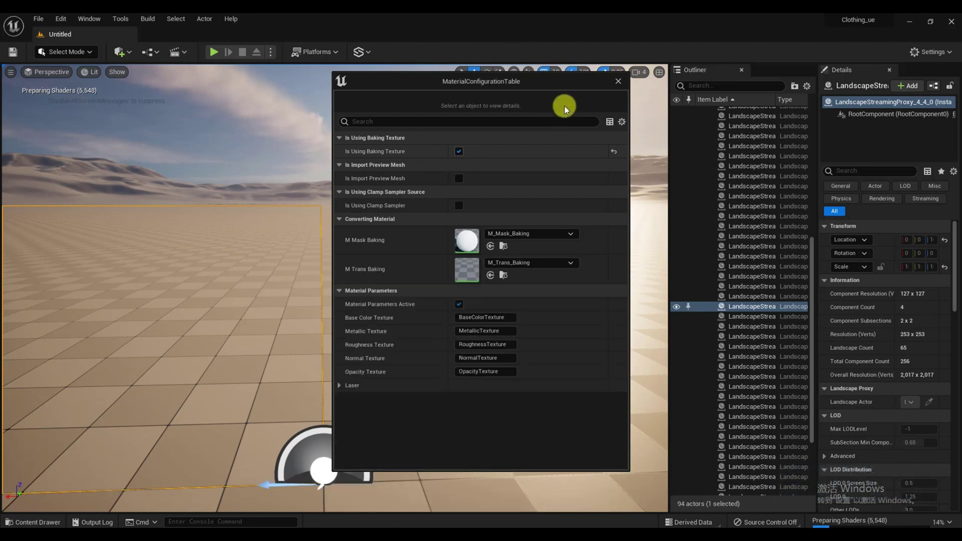
click(620, 81)
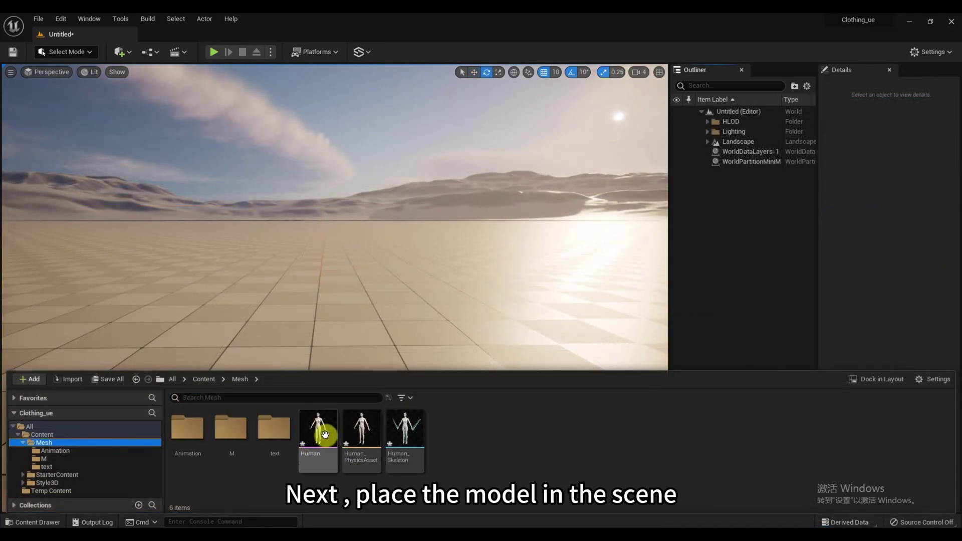
- Drag the Human mesh into the viewport and rotate it 180° on Z to face the camera
drag(318, 436, 354, 406)
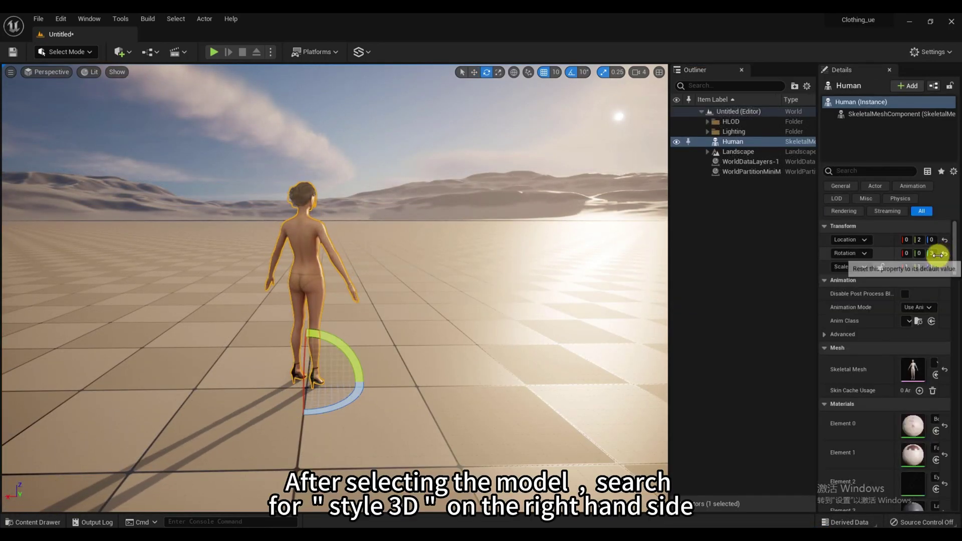
drag(935, 255, 935, 255)
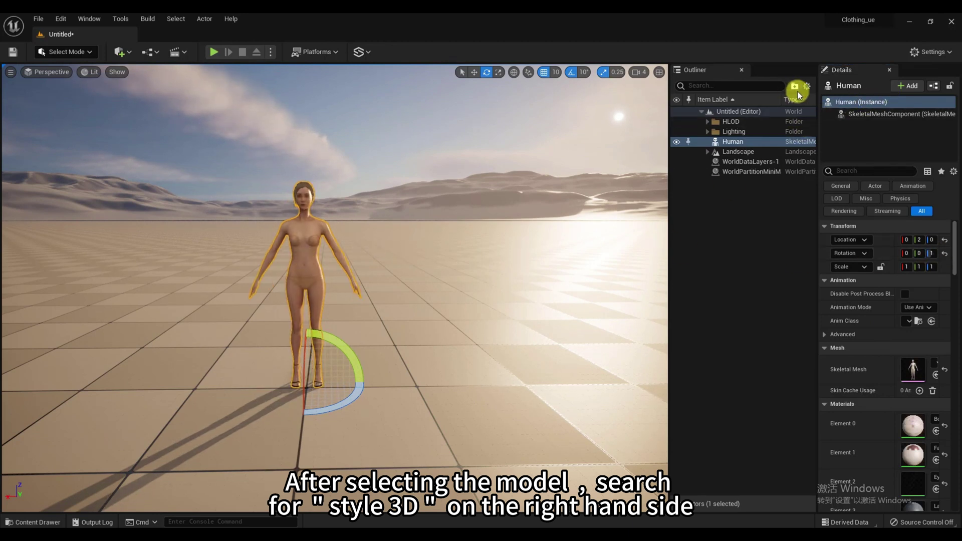
click(908, 85)
click(840, 119)
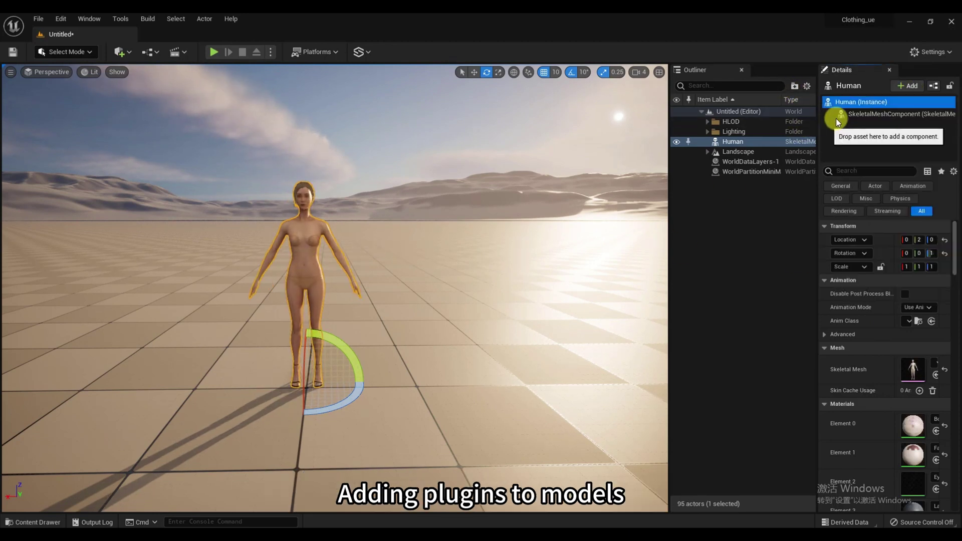
- Add a Style 3D component under the human's SkeletalMeshComponent
click(841, 119)
click(910, 89)
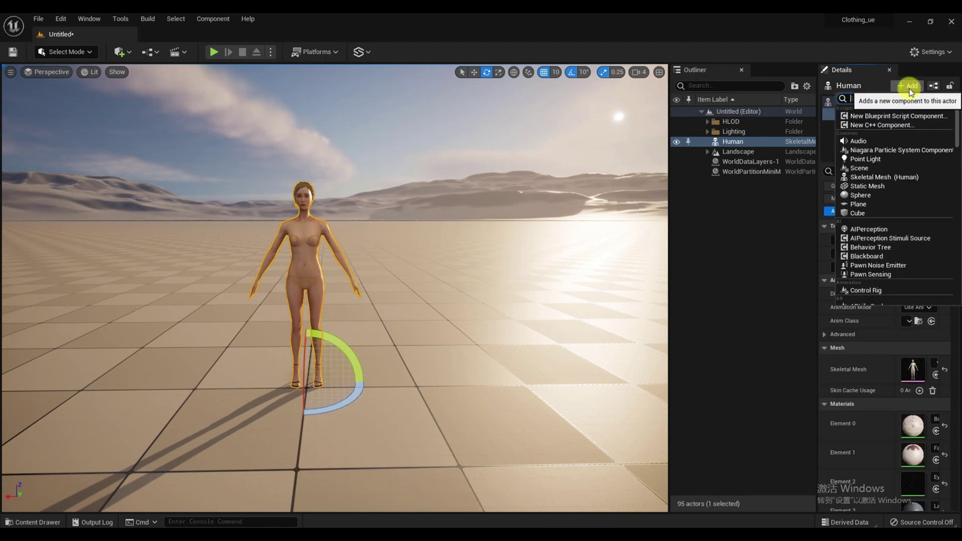
text(style)
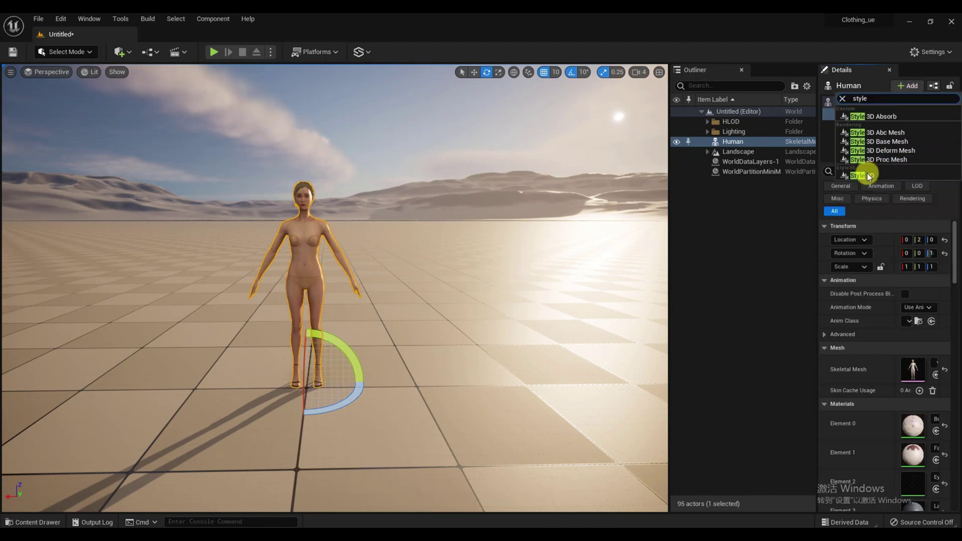
click(869, 175)
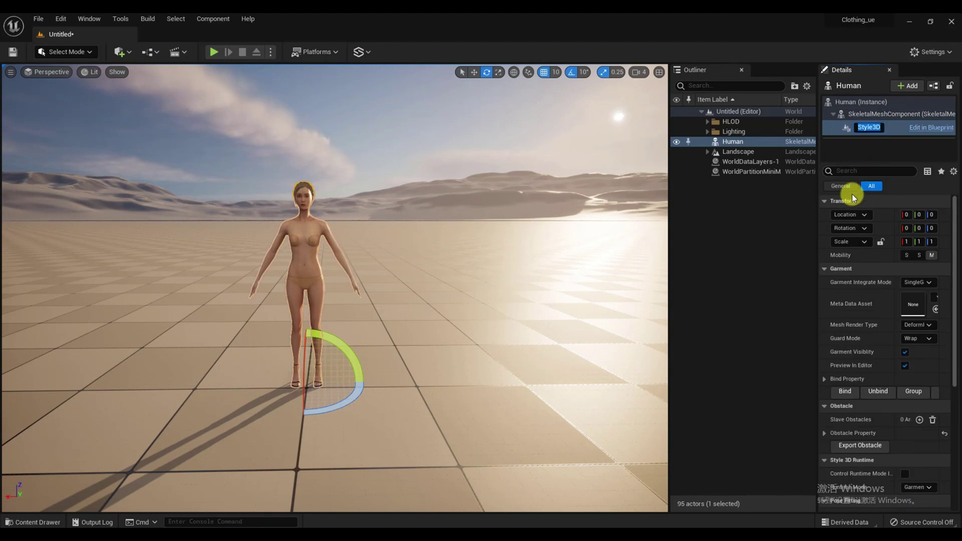
click(895, 128)
- Export the human's obstacle OBJ to Desktop\Clothing\Human as Human_a
scroll(897, 326, down, 4)
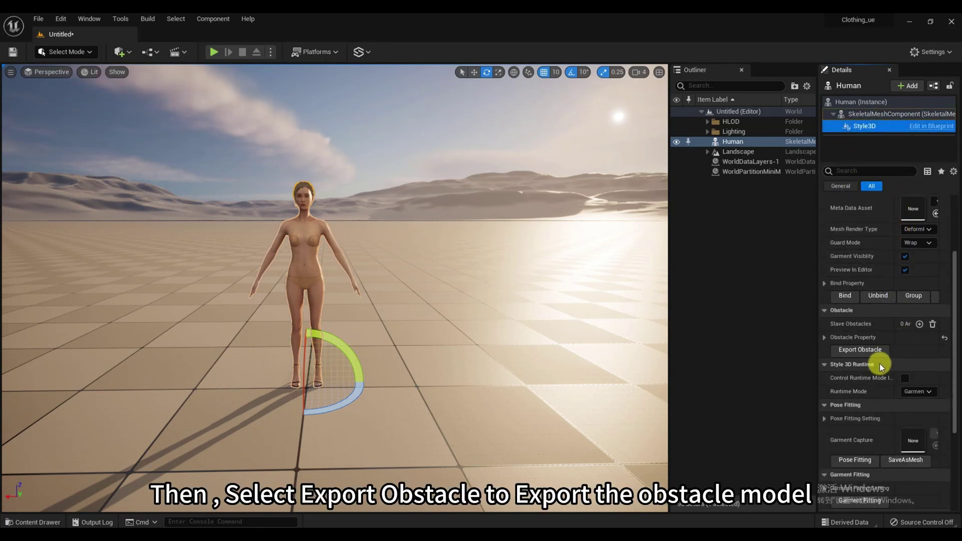
click(874, 353)
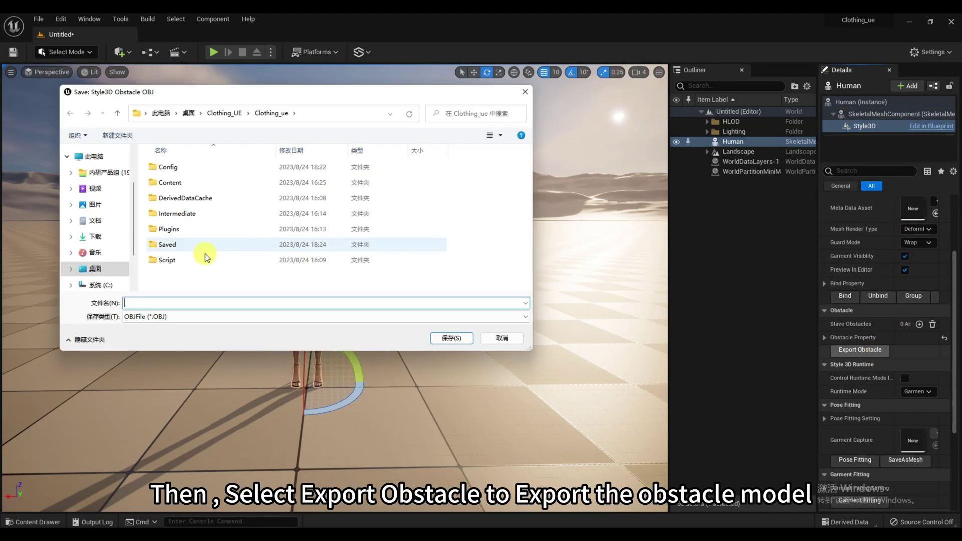
click(93, 270)
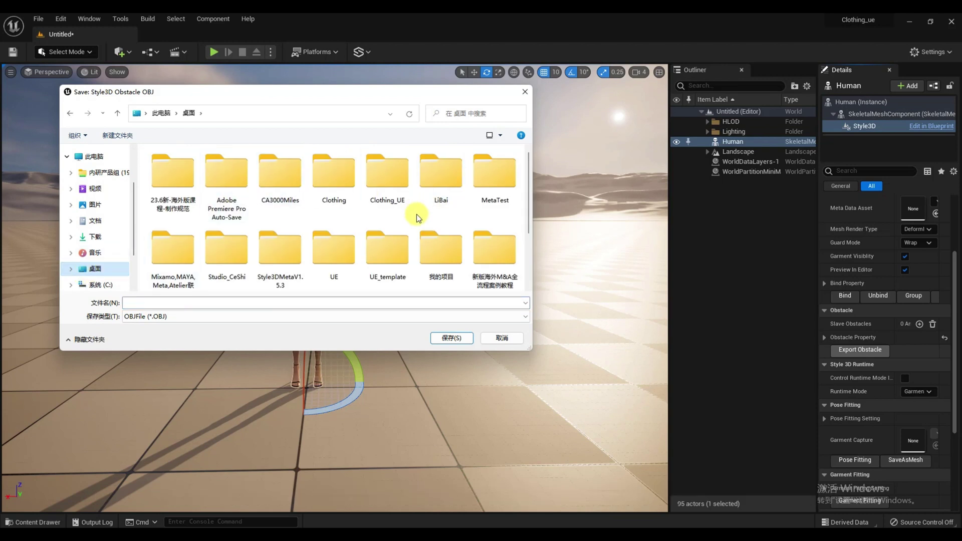
click(334, 173)
double_click(335, 172)
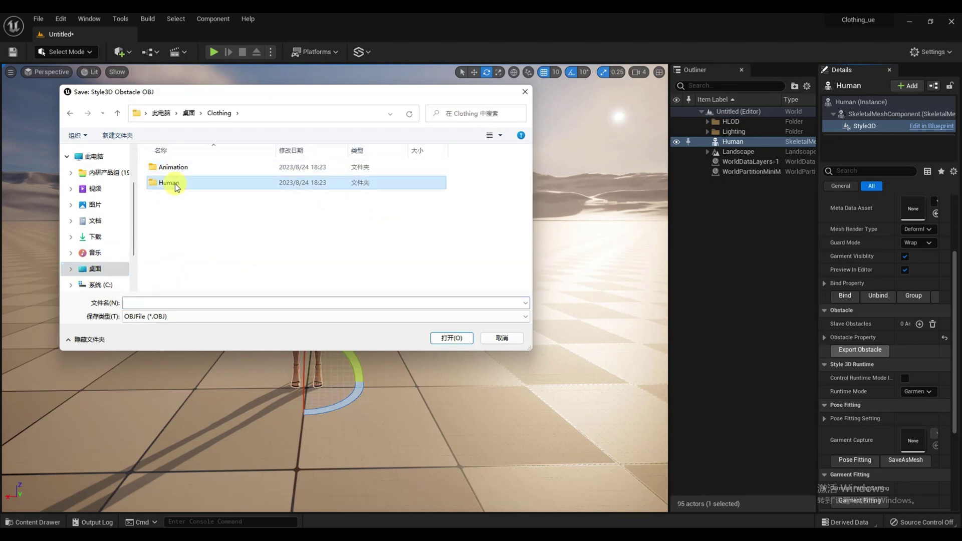
double_click(181, 185)
click(136, 302)
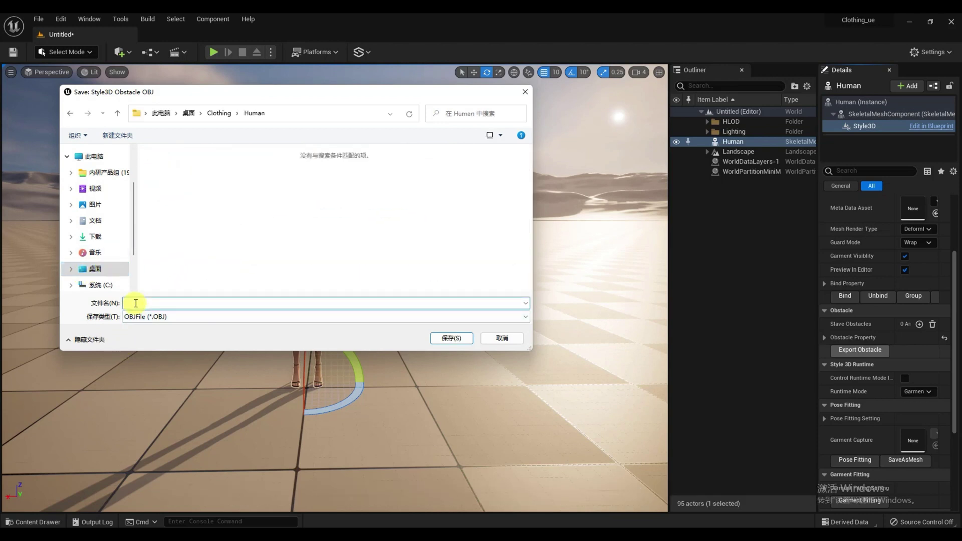
text(Human_a)
key(Return)
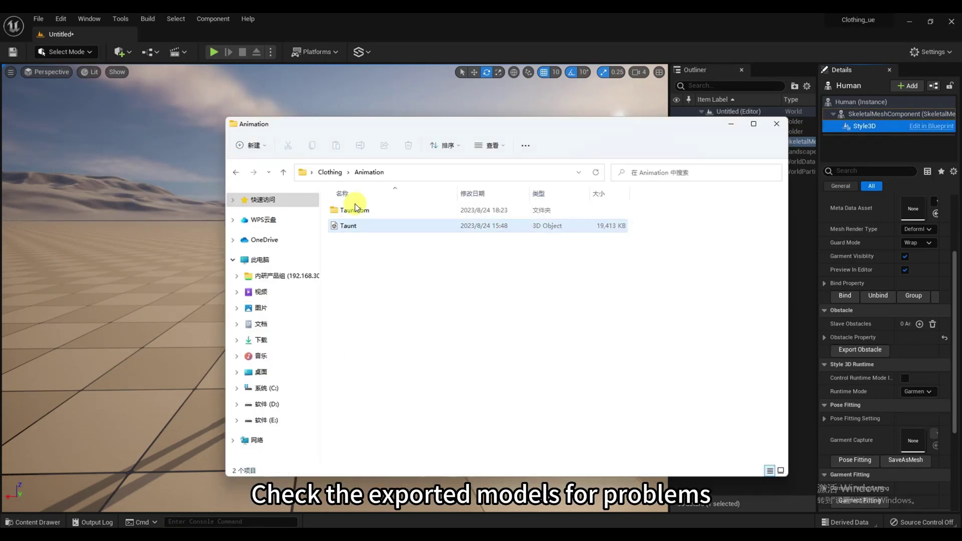
key(alt+Up)
double_click(365, 219)
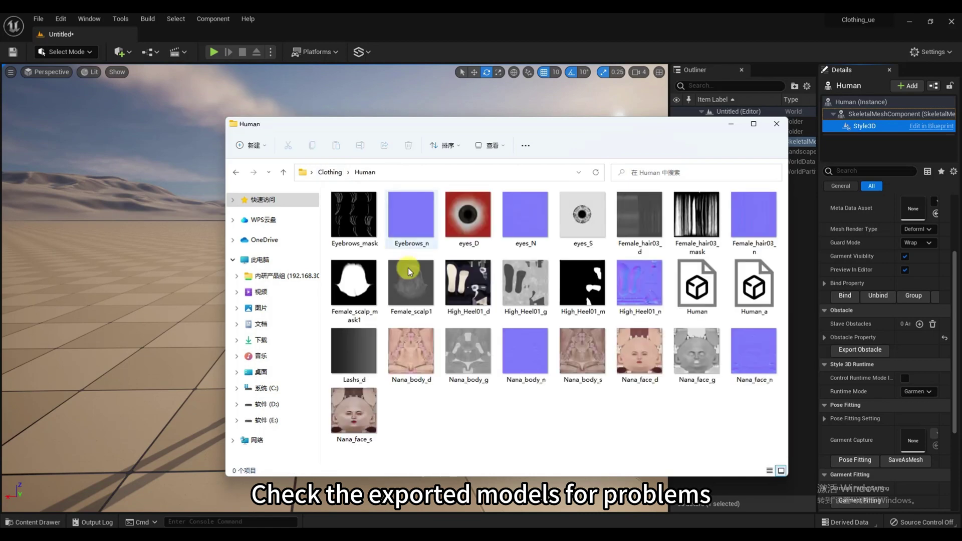
double_click(747, 293)
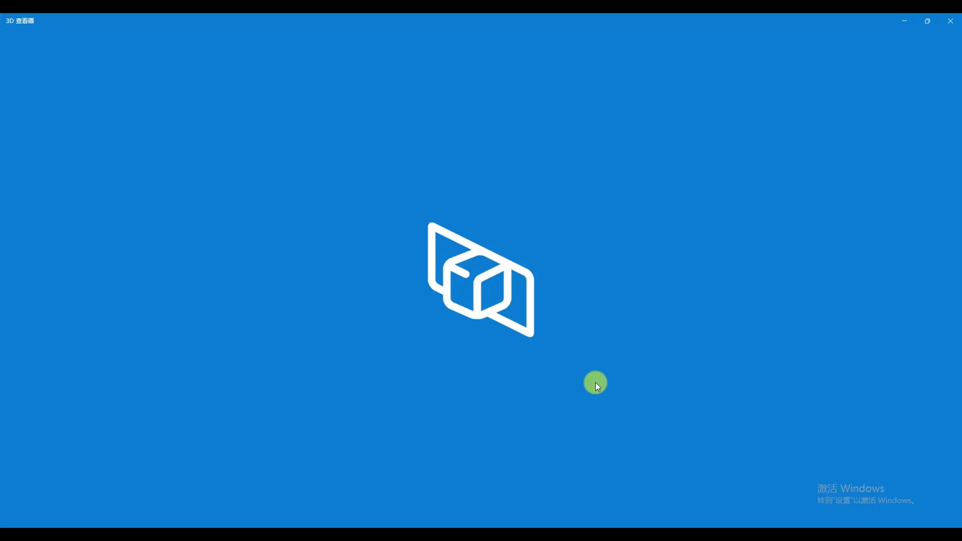
click(951, 23)
click(767, 122)
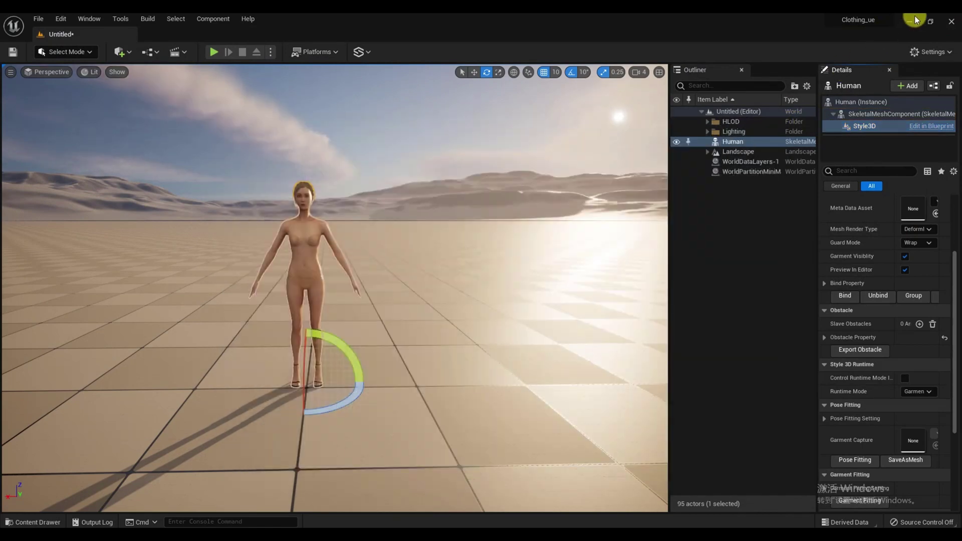
- Launch Style3D Atelier and open Desktop\Clothing\Clothing.sproj without saving the untitled project
click(915, 16)
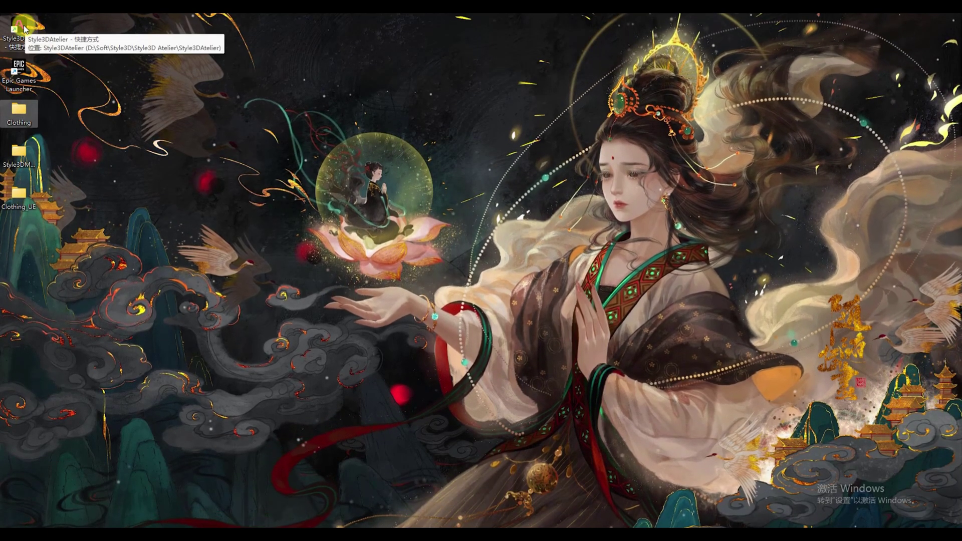
click(20, 25)
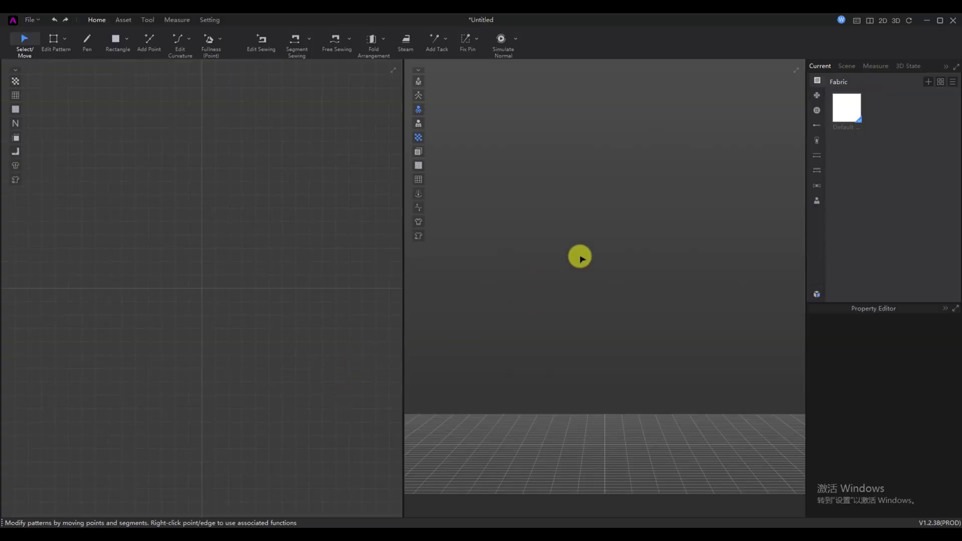
click(30, 20)
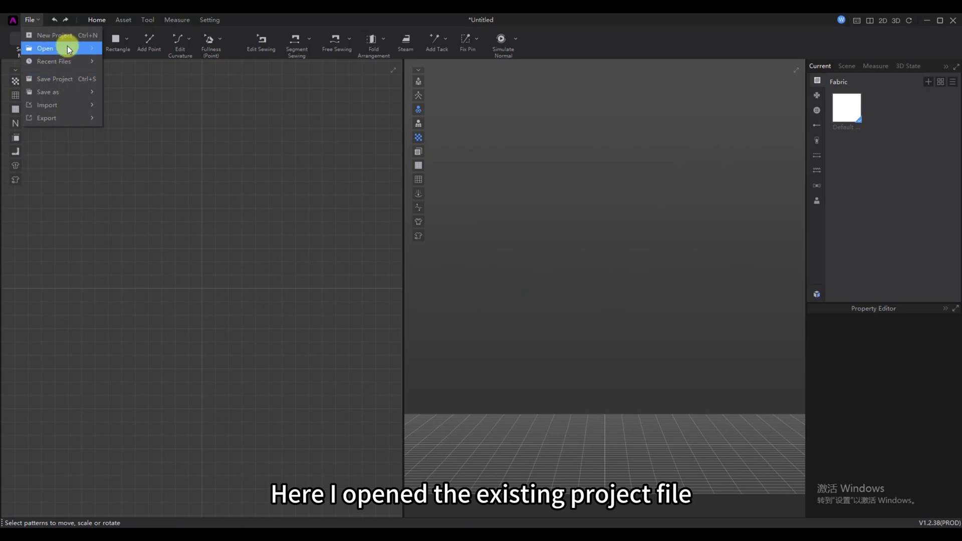
mouse_move(67, 46)
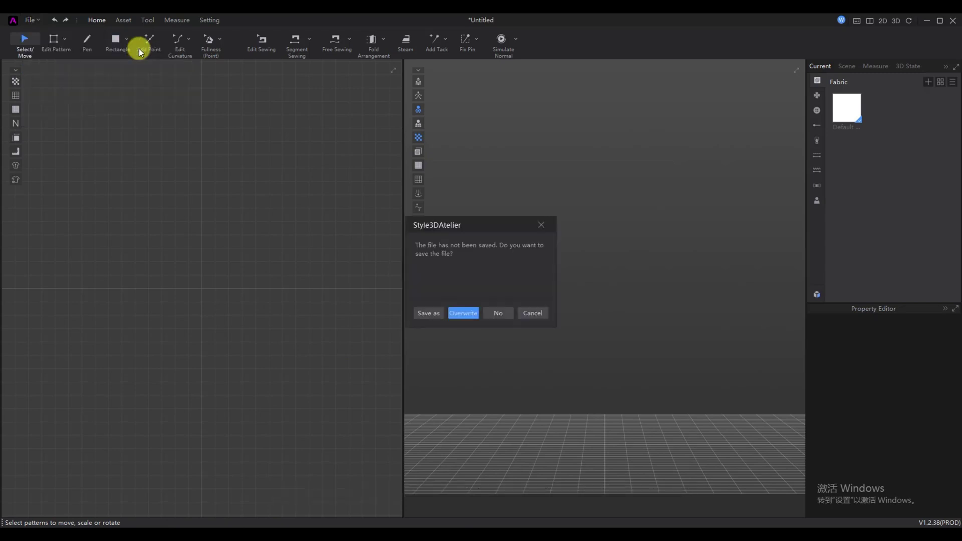
click(497, 313)
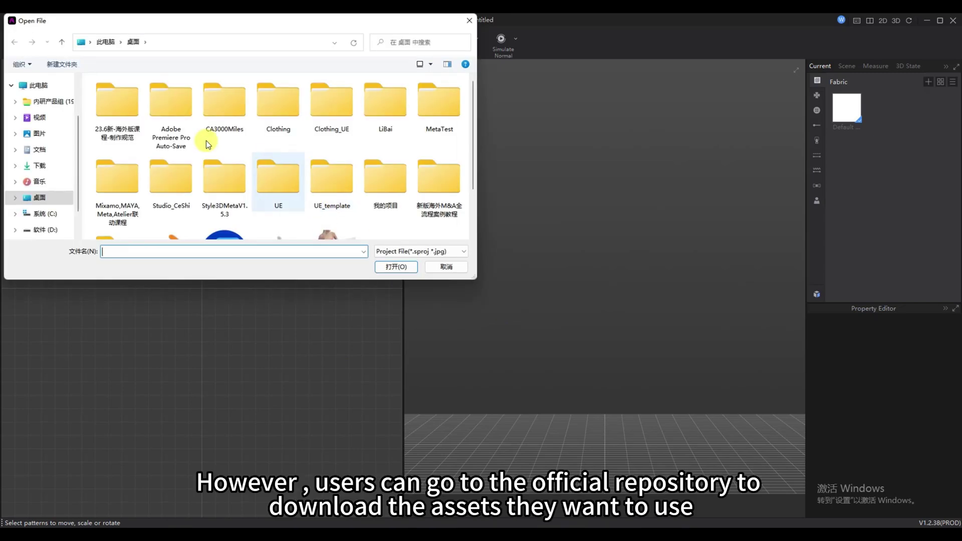
drag(200, 22, 253, 118)
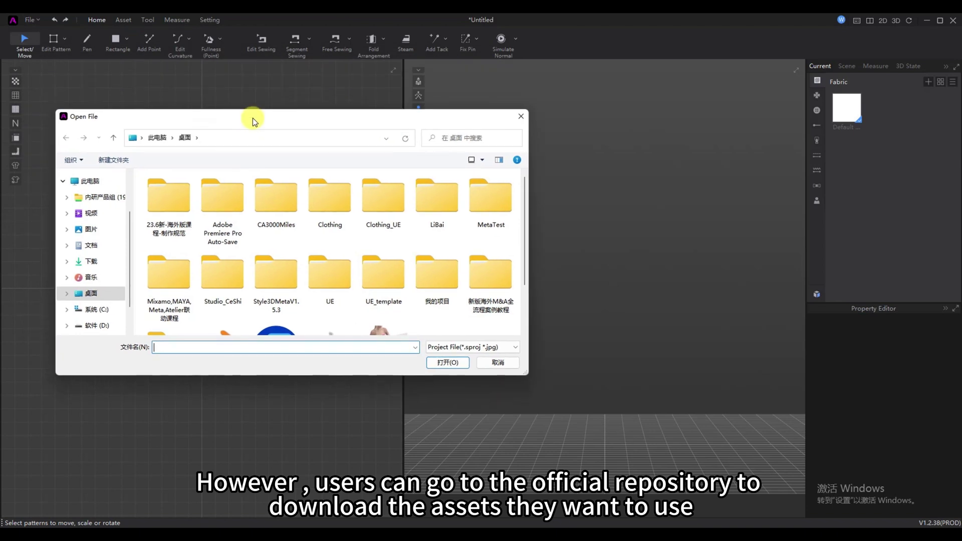
double_click(329, 204)
double_click(170, 220)
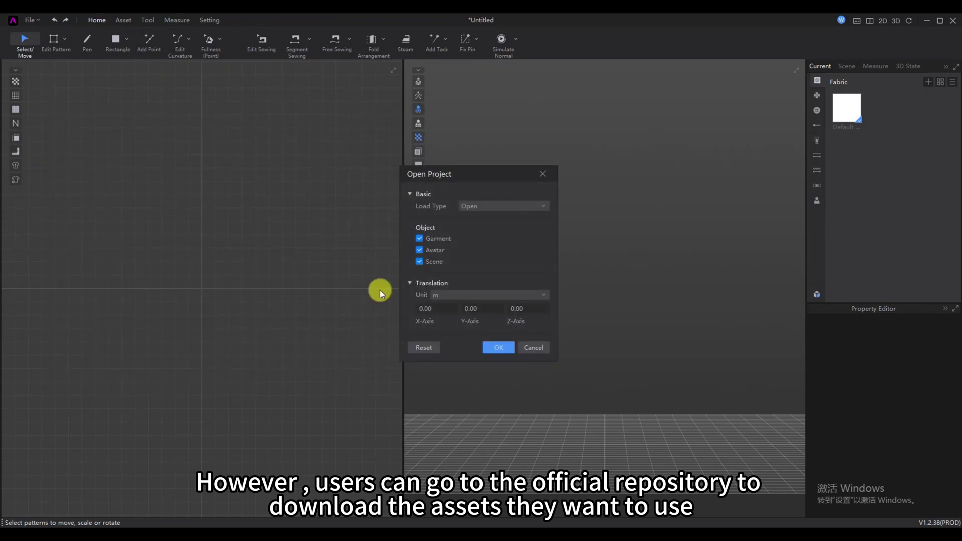
click(498, 347)
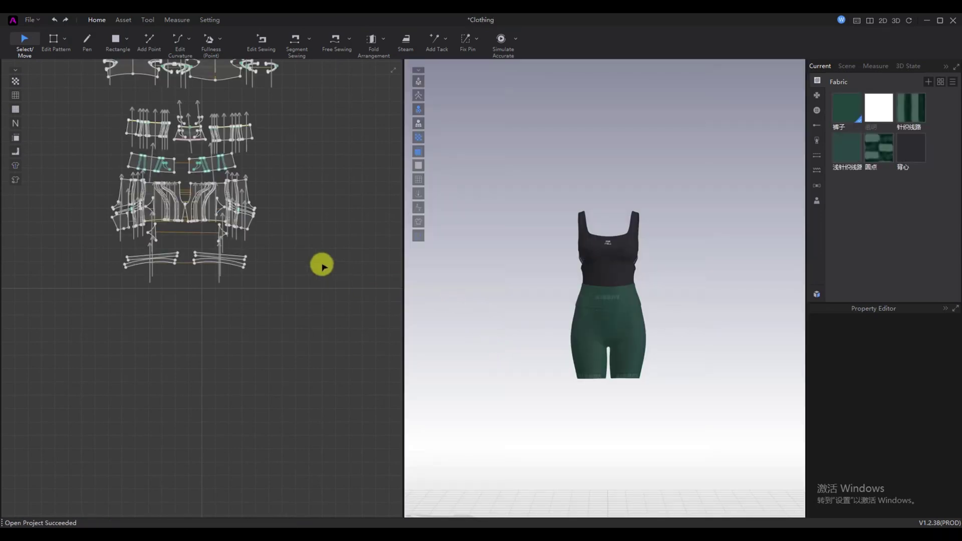
- Use Show All Avatars in the 3D window so the body appears wearing the tank top and green shorts
middle_drag(268, 236, 263, 354)
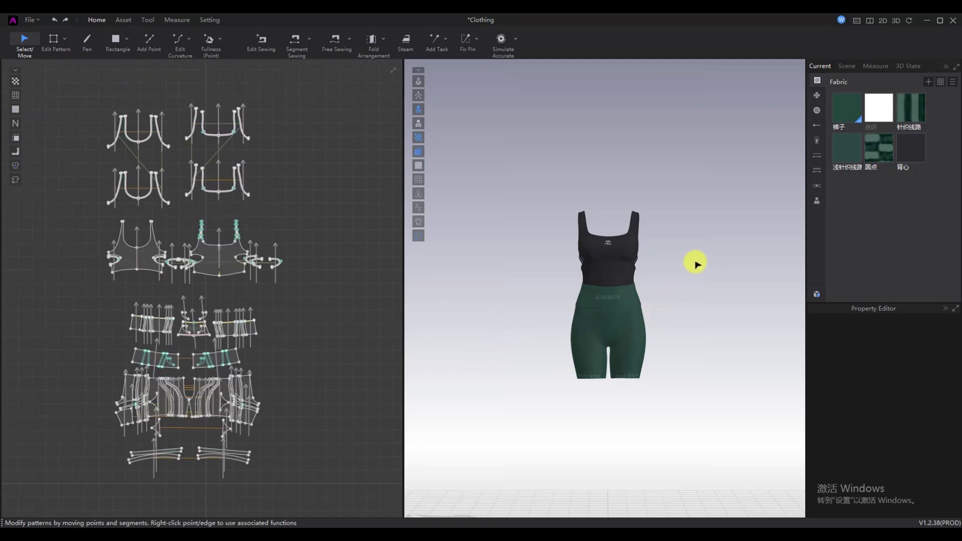
right_click(696, 263)
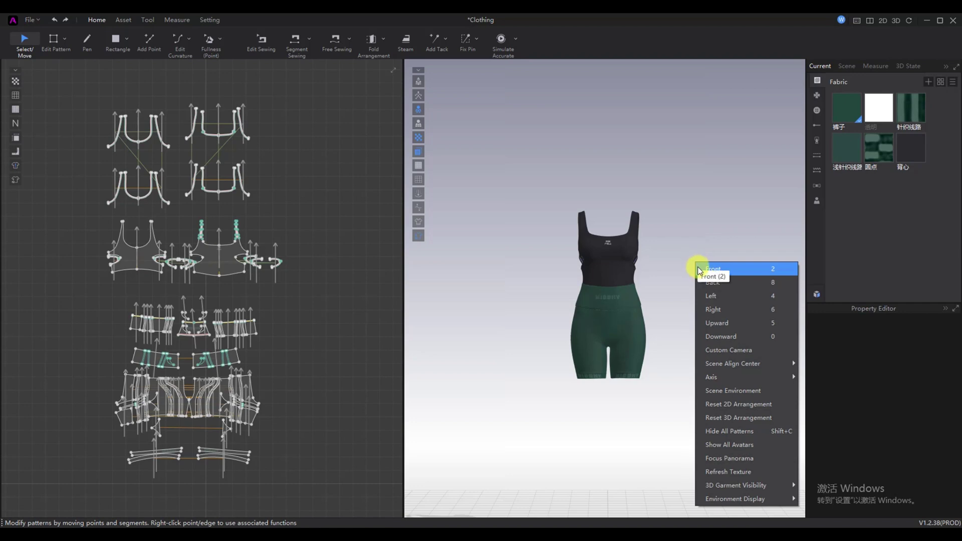
click(725, 451)
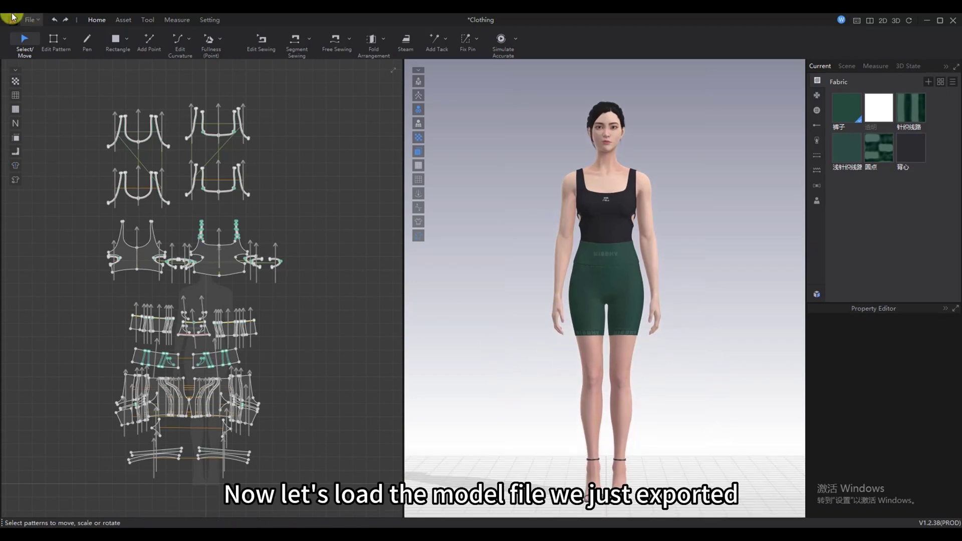
- Import Desktop > Clothing > Human > Human_a as an OBJ with Load Type set to Add
click(30, 20)
mouse_move(63, 105)
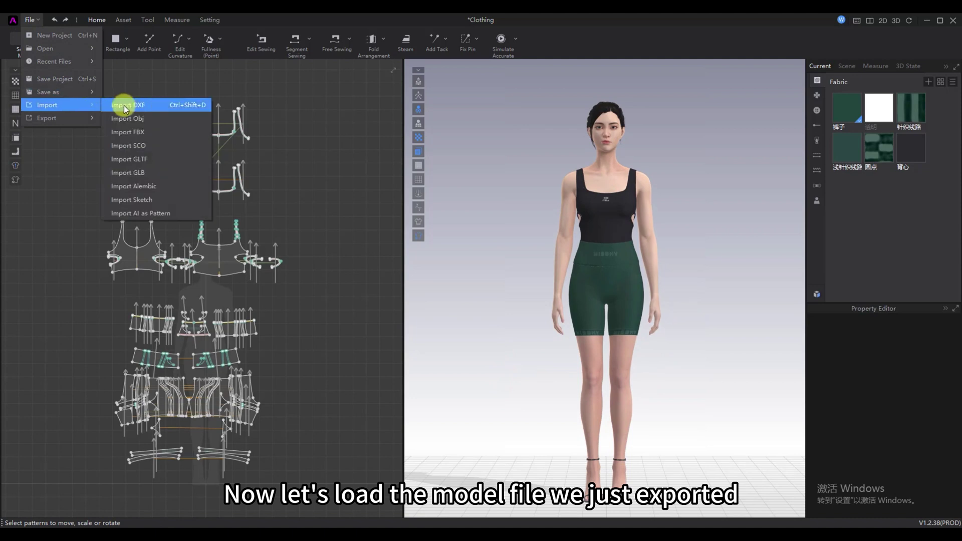
click(134, 118)
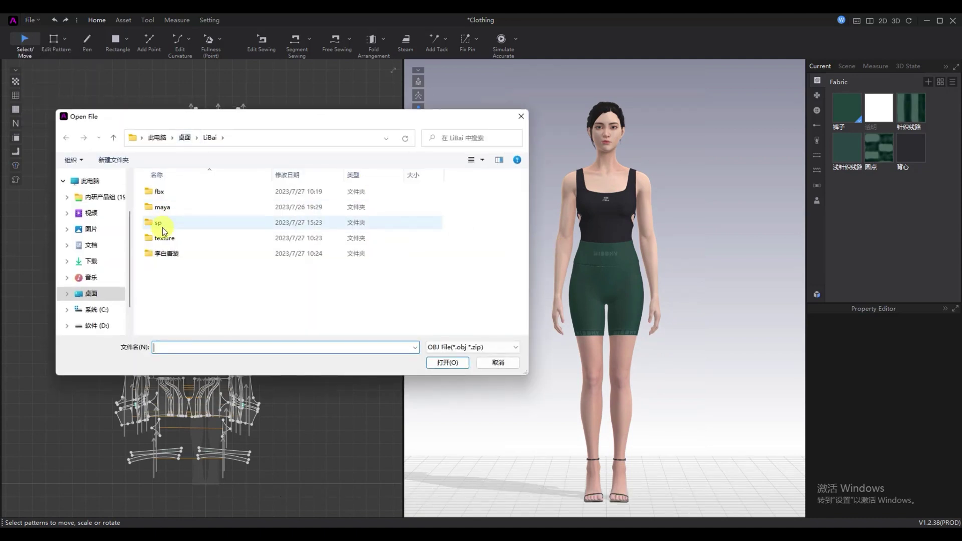
click(102, 292)
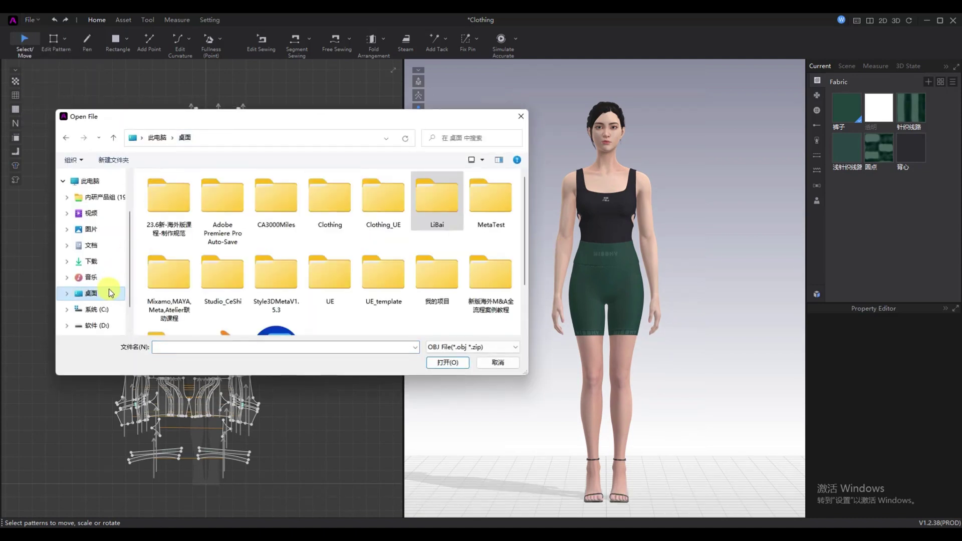
double_click(332, 203)
double_click(175, 207)
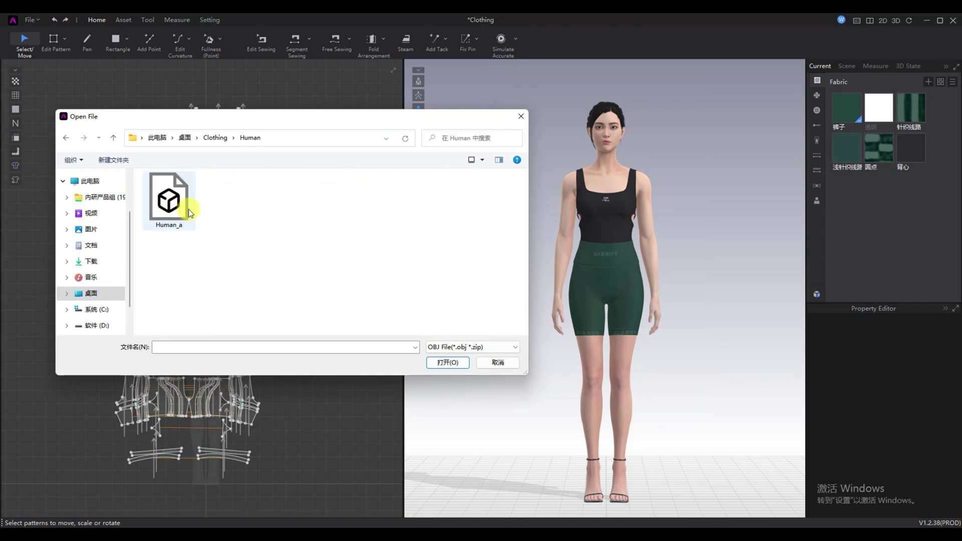
click(178, 209)
click(441, 363)
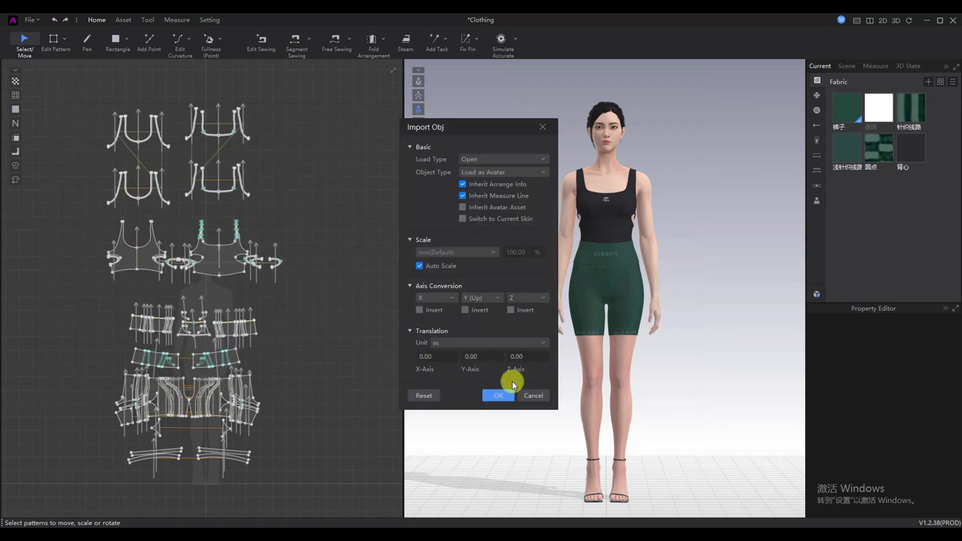
click(482, 161)
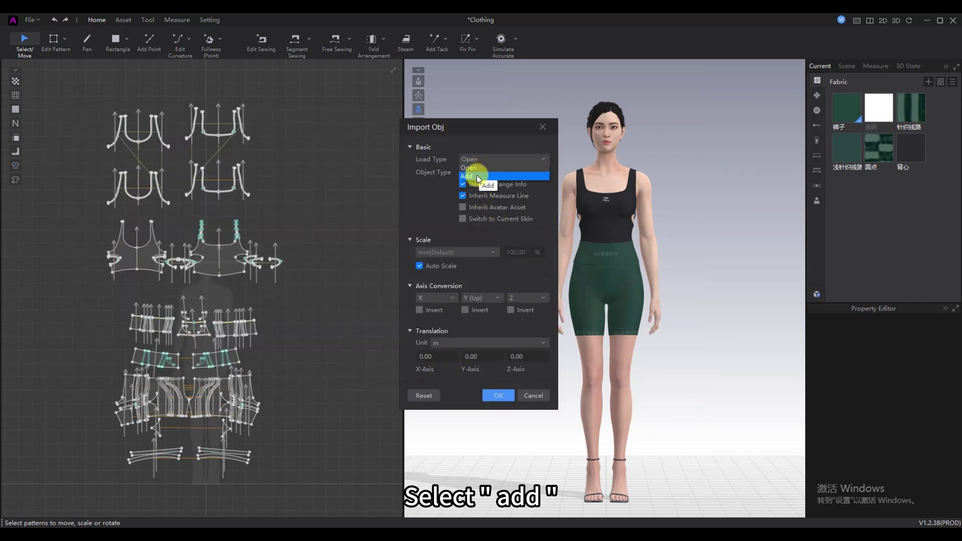
click(476, 175)
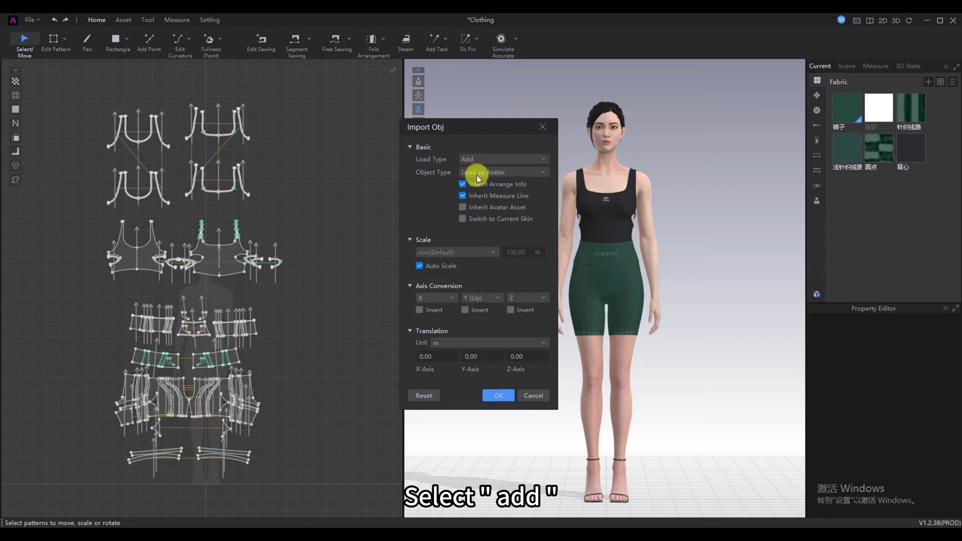
click(498, 396)
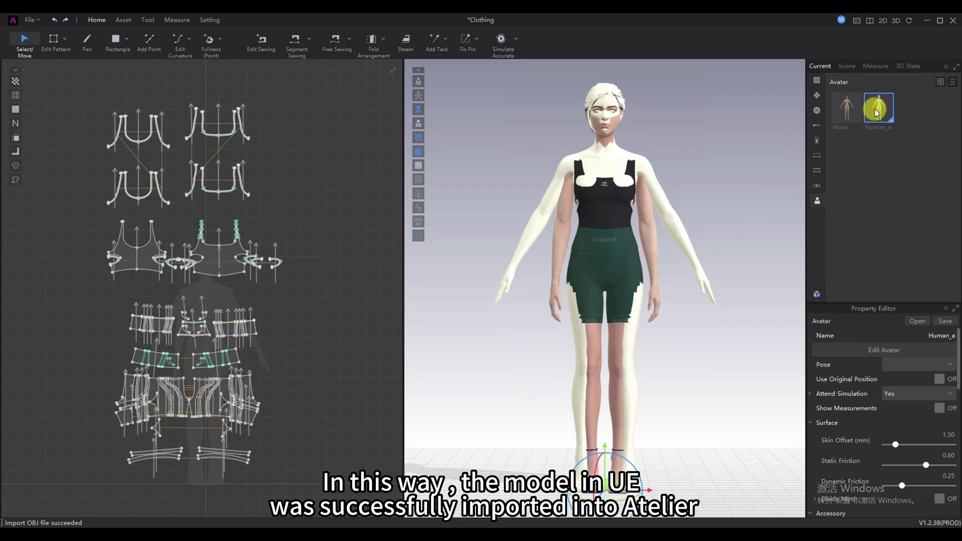
- Freeze the imported avatar and then hide it
click(656, 205)
right_click(663, 207)
click(681, 225)
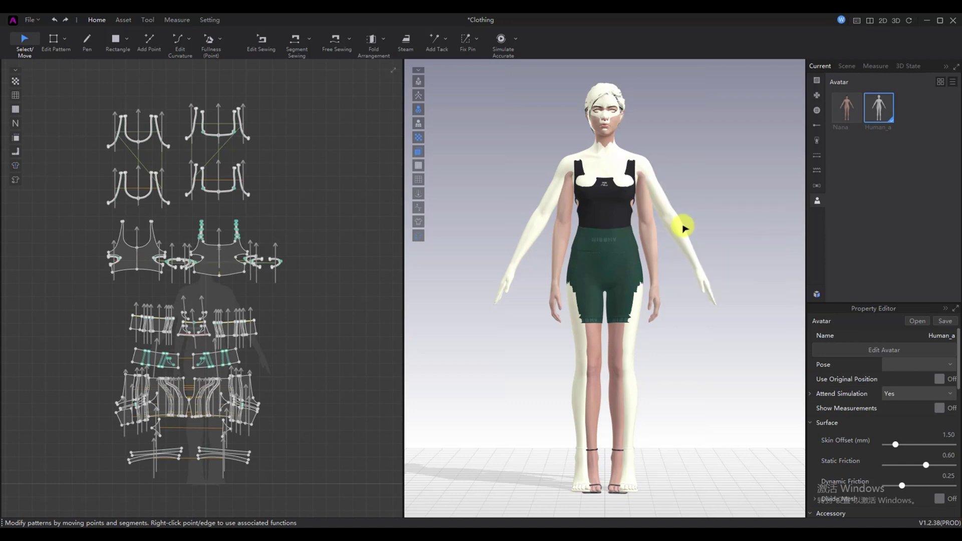
right_click(683, 228)
click(694, 261)
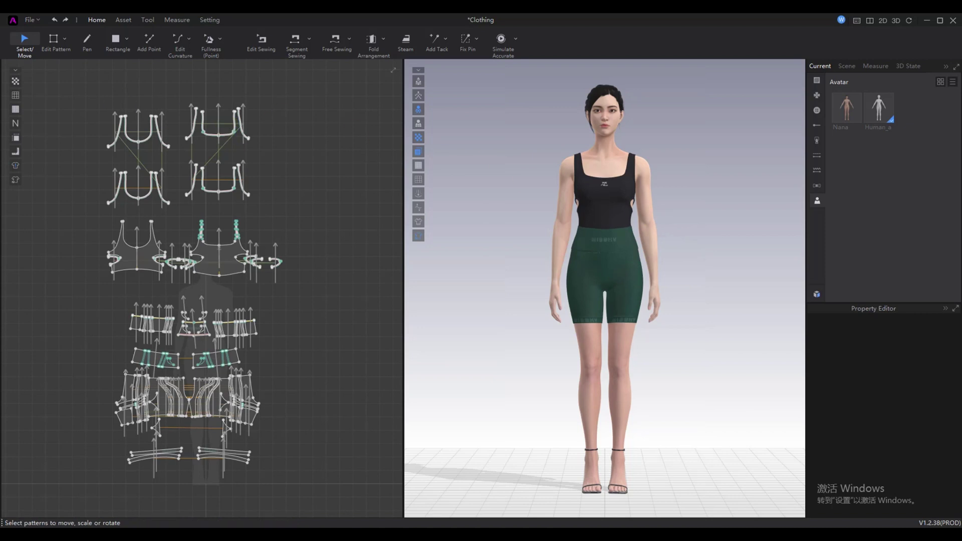
- Set Human_a's Attend Simulation to No
click(879, 114)
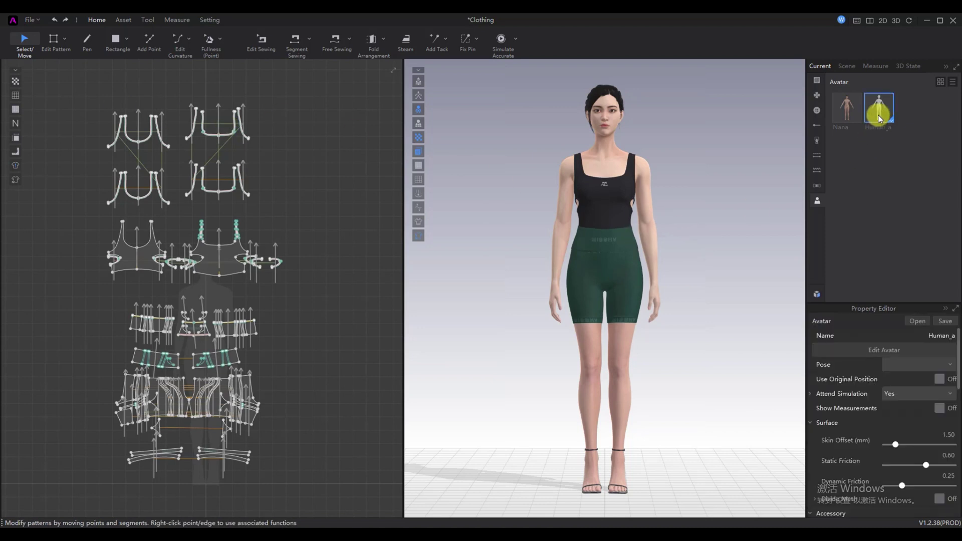
click(913, 392)
click(912, 412)
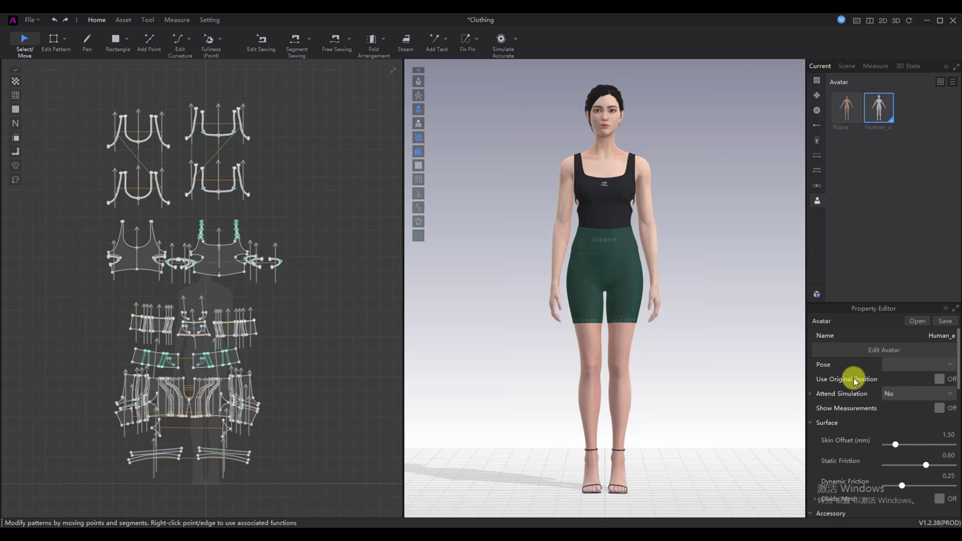
click(726, 306)
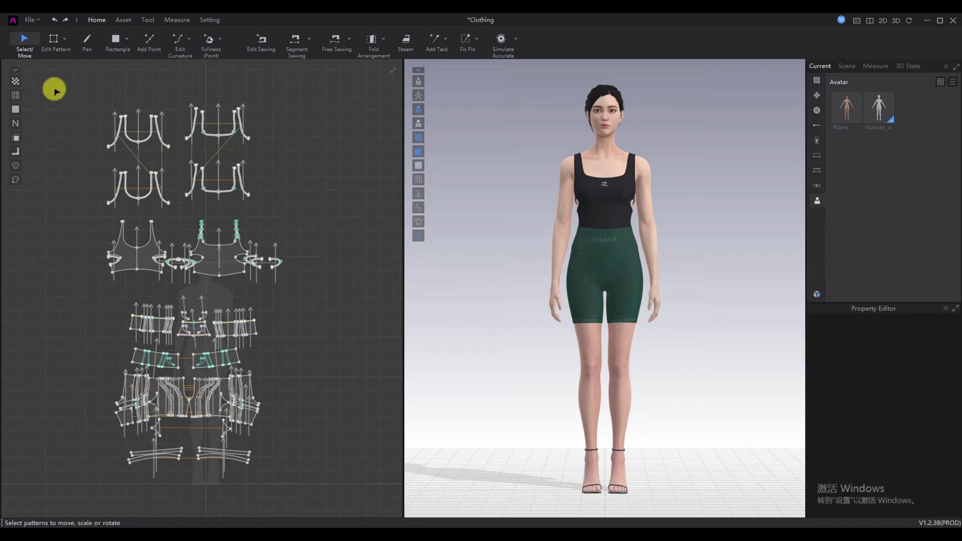
- Select all garment patterns and uncheck Freeze in the Property Editor
drag(53, 79, 319, 498)
scroll(941, 412, down, 5)
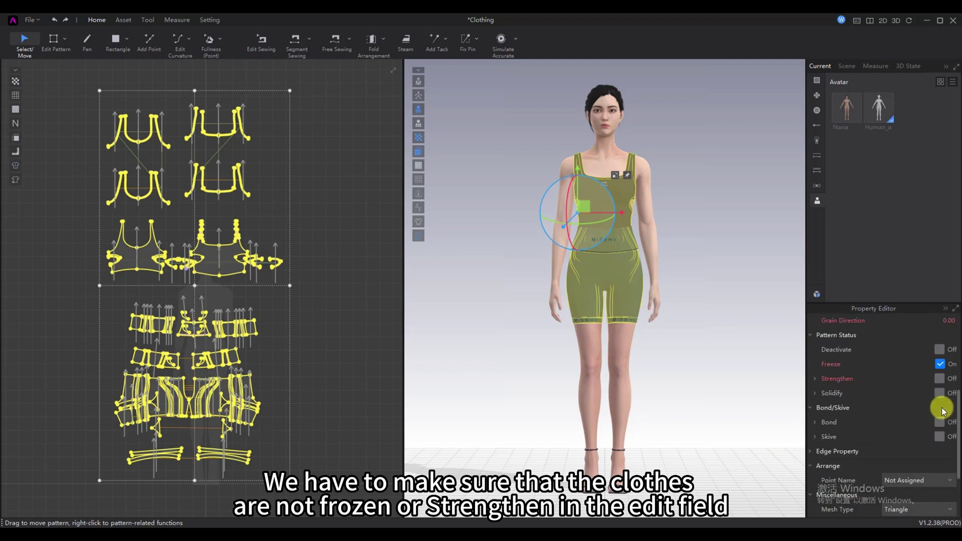
click(939, 364)
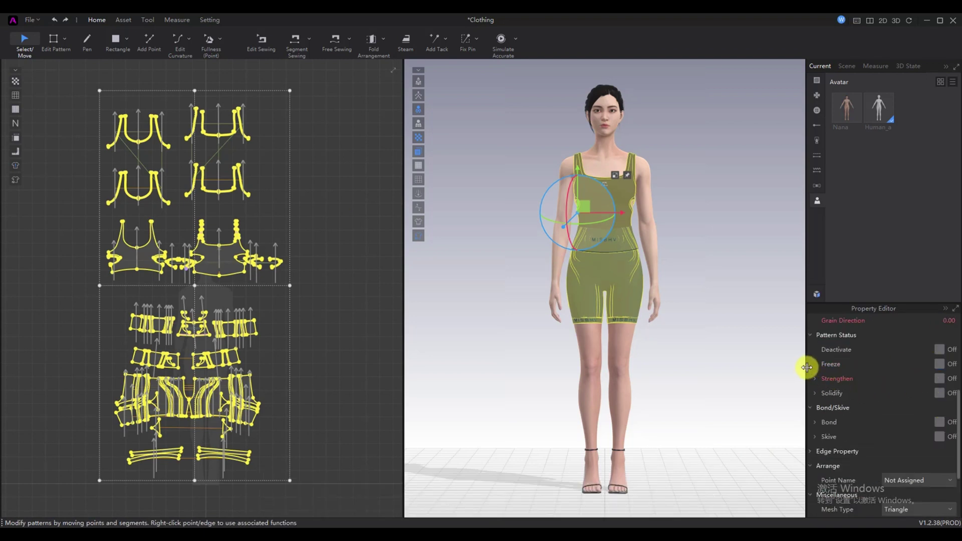
drag(805, 368, 755, 375)
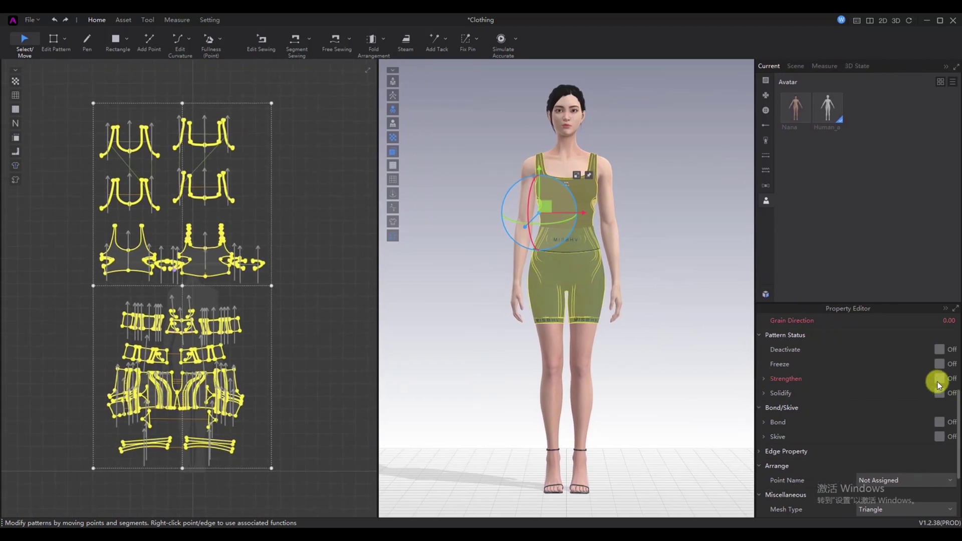
click(939, 379)
- Set Particle Distance to 5 mm, dropping the vertex count to 48398
scroll(937, 383, up, 4)
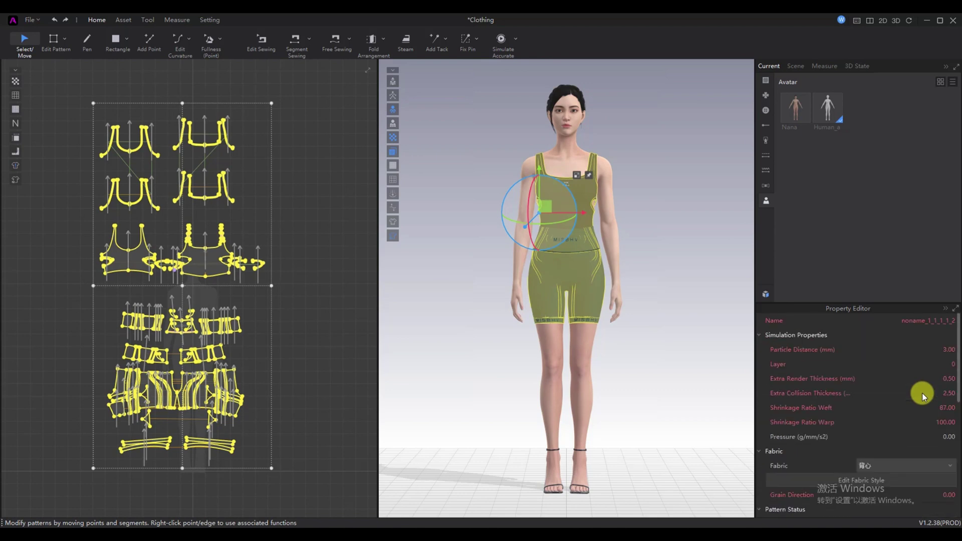
scroll(922, 393, down, 8)
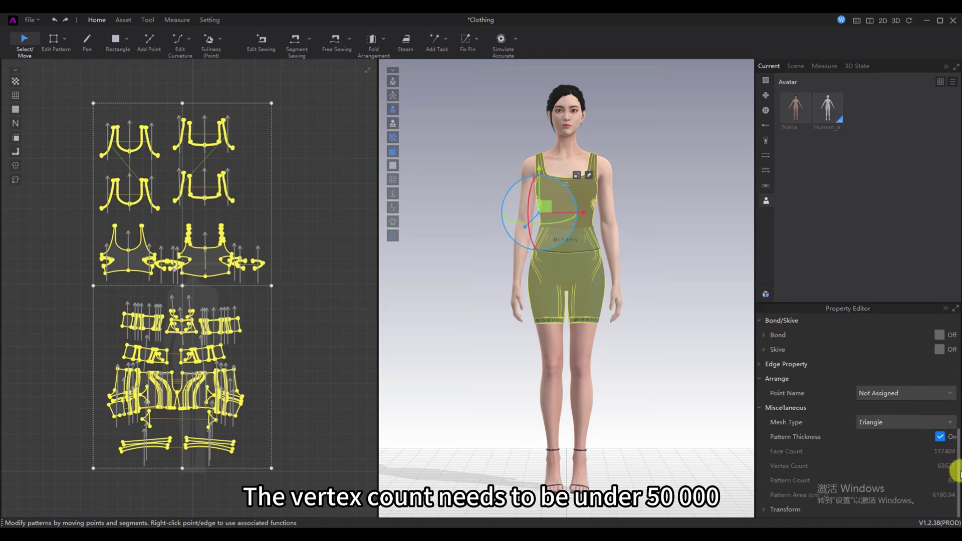
scroll(915, 443, up, 8)
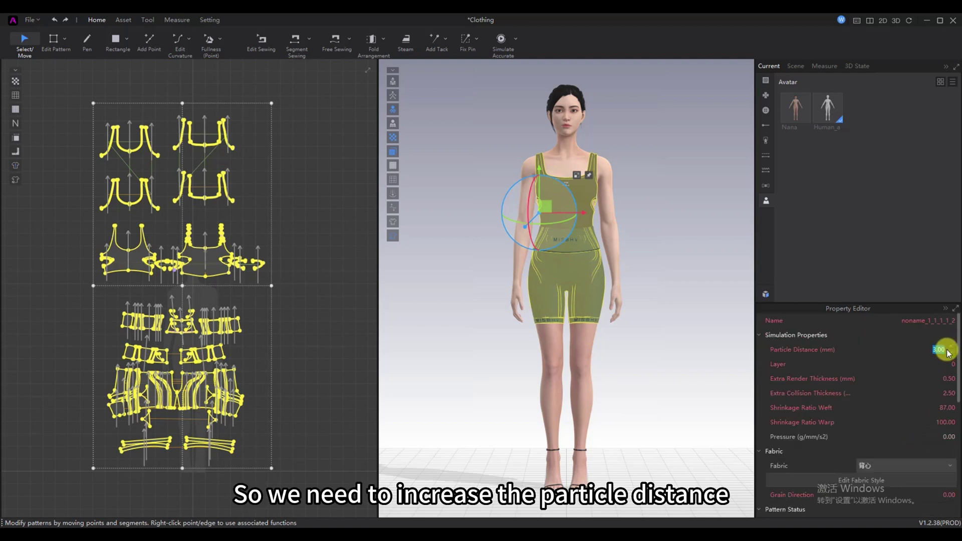
text(5)
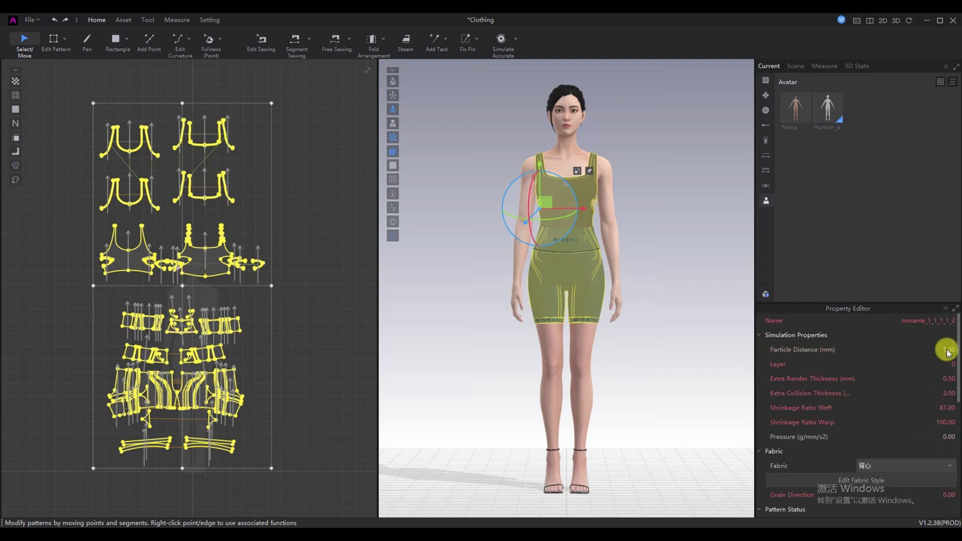
key(Return)
scroll(941, 446, down, 8)
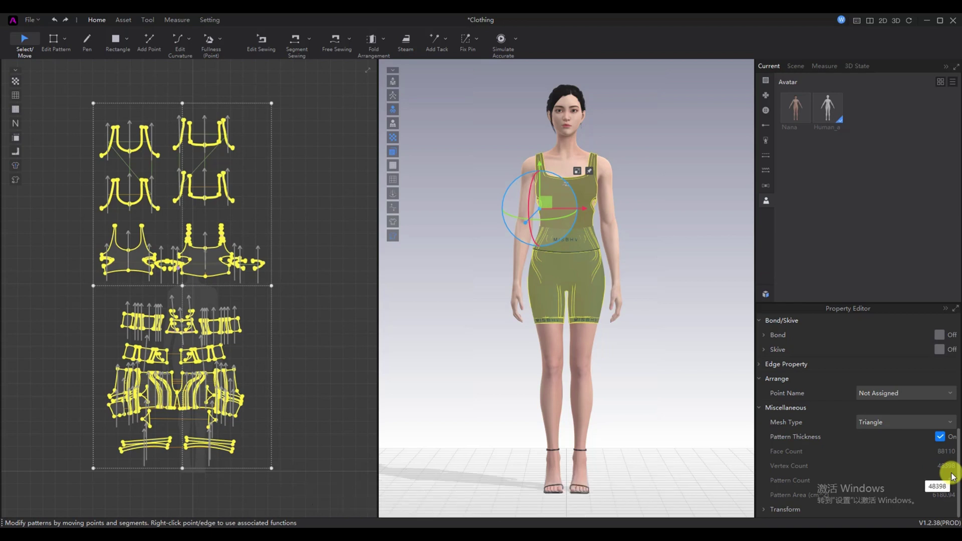
scroll(902, 480, up, 8)
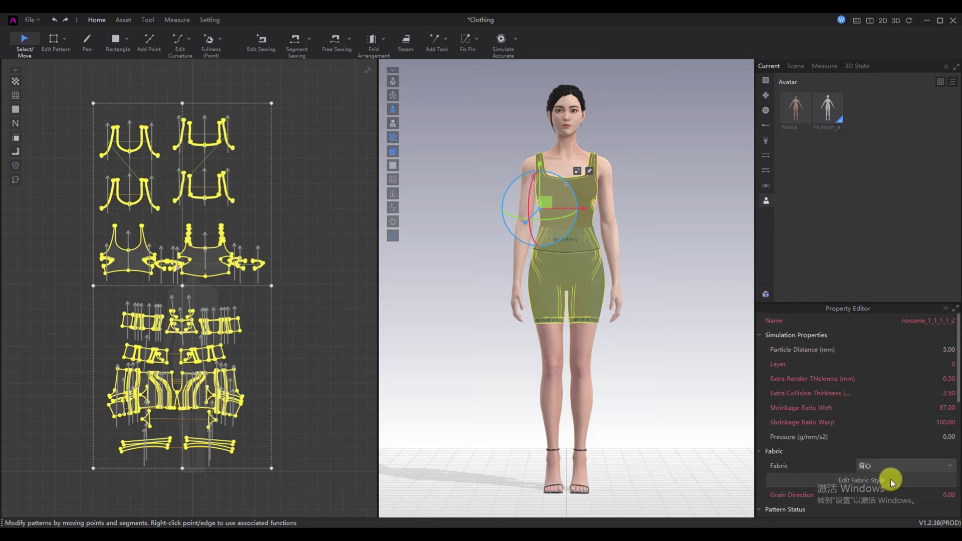
- Use the Fix Pin tool's Delete All Pins on the patterns, then return to Select/Move
click(444, 125)
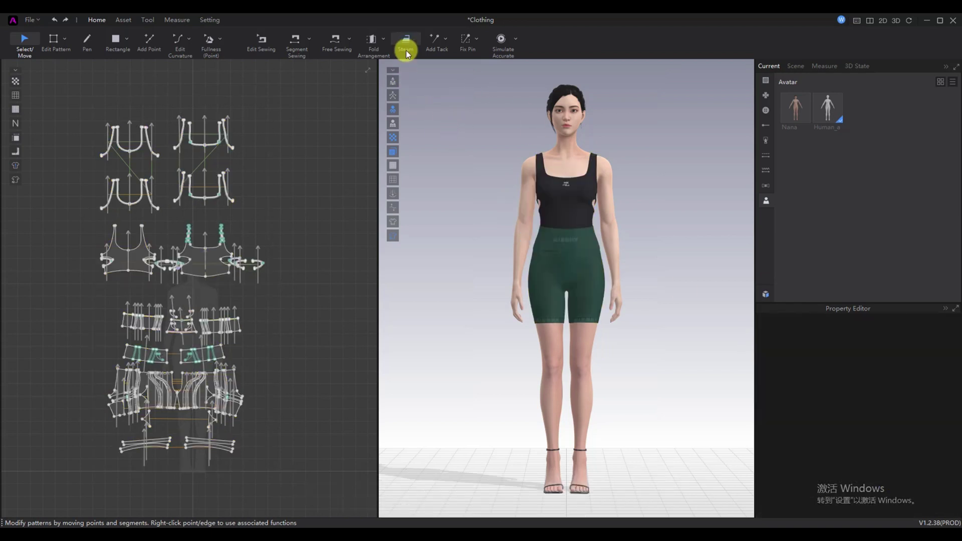
click(469, 44)
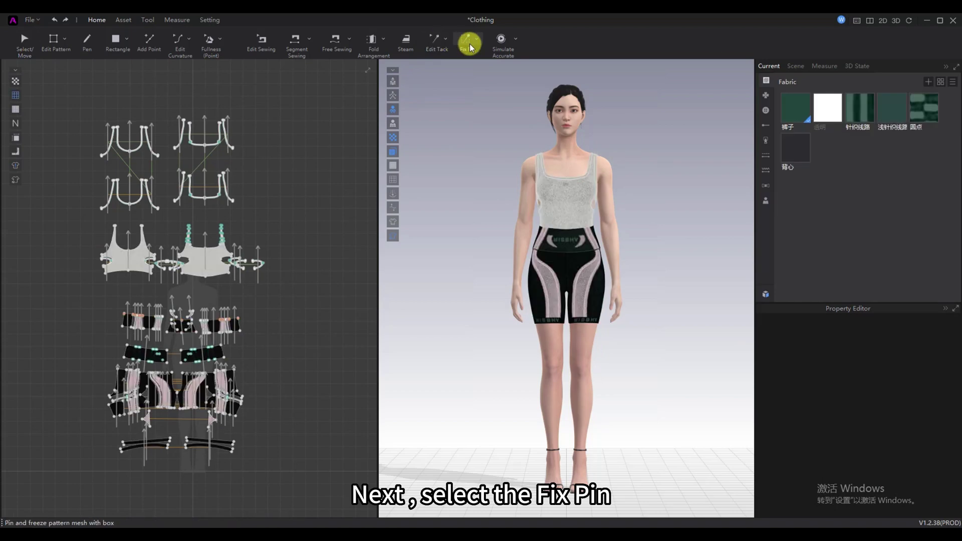
scroll(193, 340, down, 5)
scroll(200, 339, up, 10)
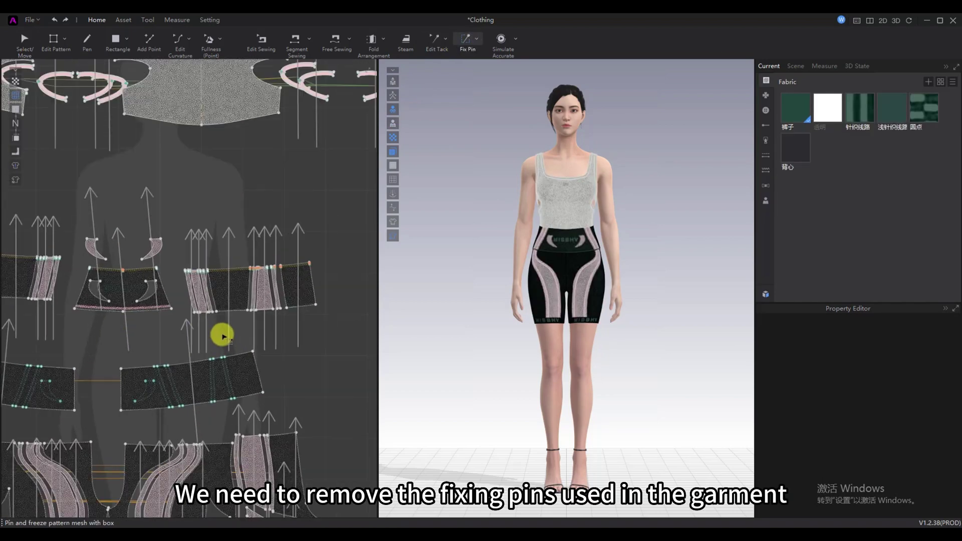
scroll(275, 264, up, 6)
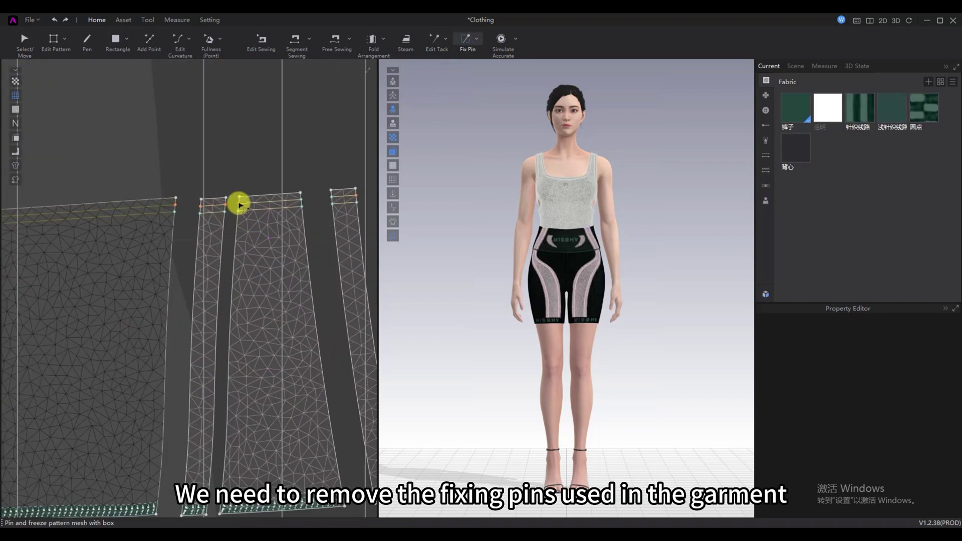
right_click(241, 205)
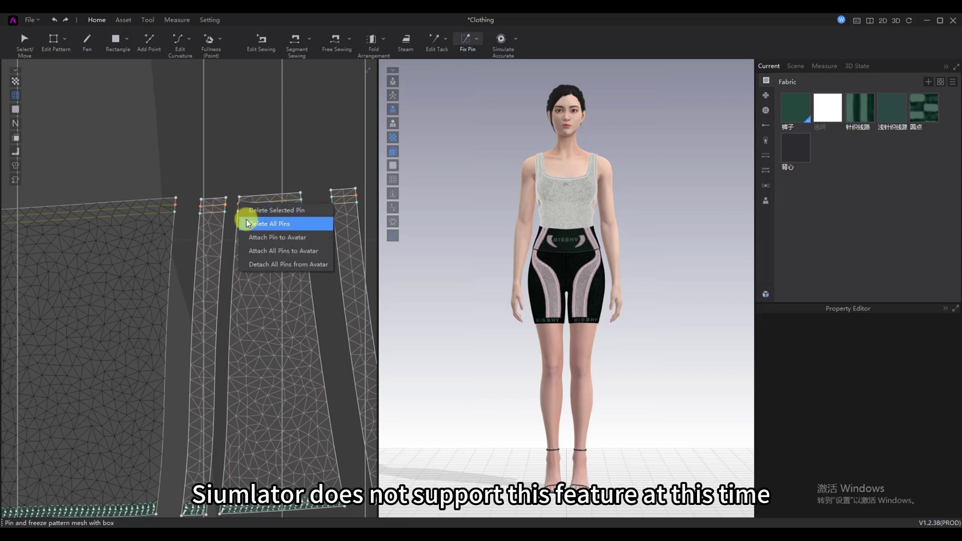
click(247, 224)
scroll(247, 224, down, 6)
right_drag(300, 198, 281, 264)
click(22, 47)
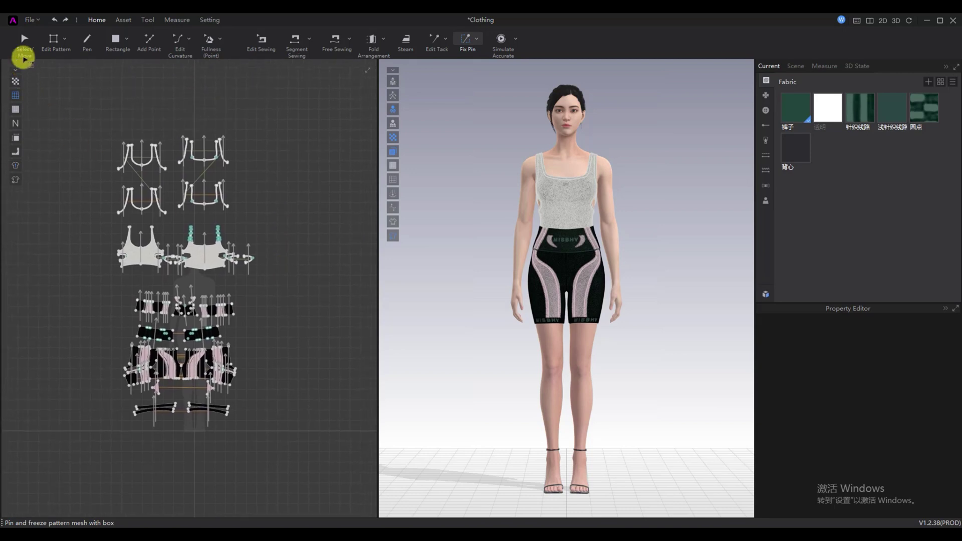
- In the UV Editor, select all UV pieces and auto-pack them into the 0–1 square
click(145, 20)
click(149, 40)
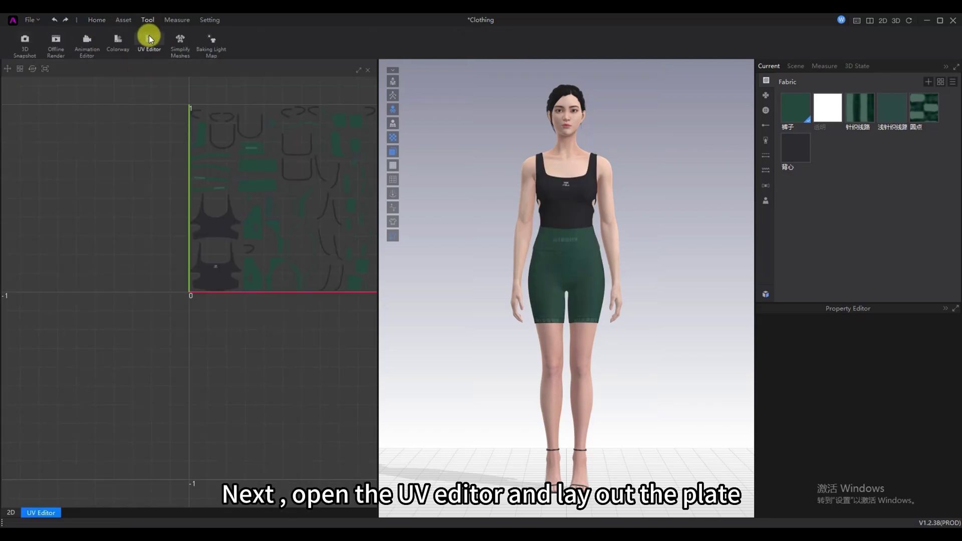
scroll(151, 195, down, 4)
right_drag(150, 195, 136, 223)
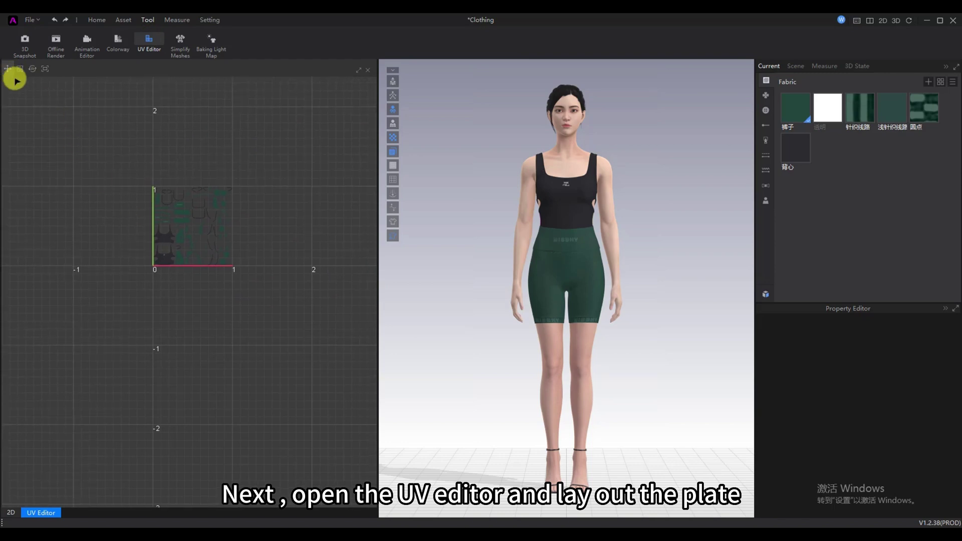
drag(63, 91, 351, 419)
click(298, 386)
key(ctrl+a)
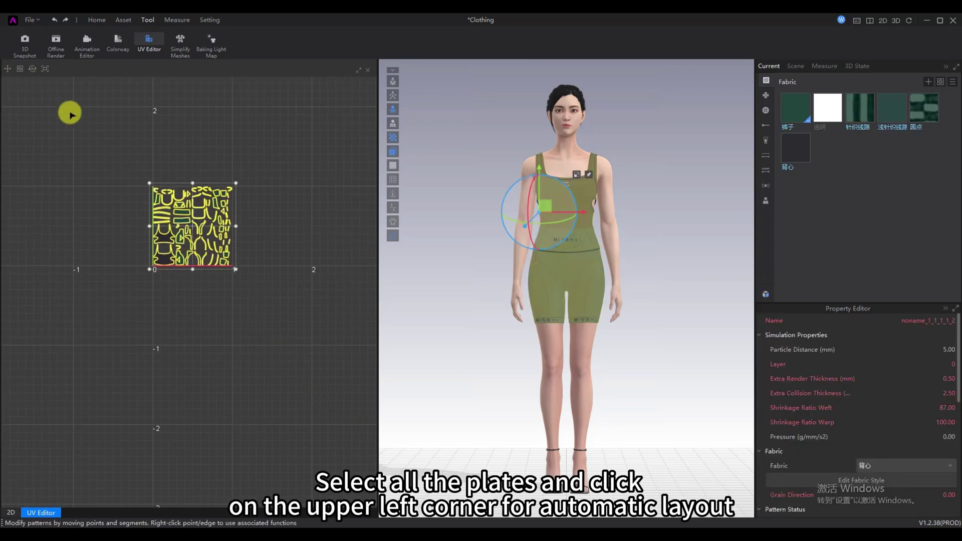
click(19, 72)
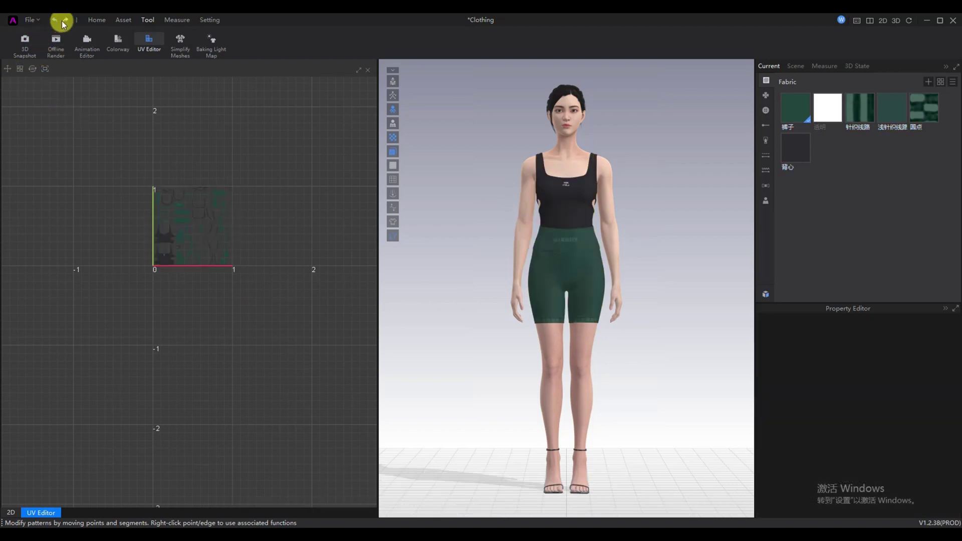
click(94, 21)
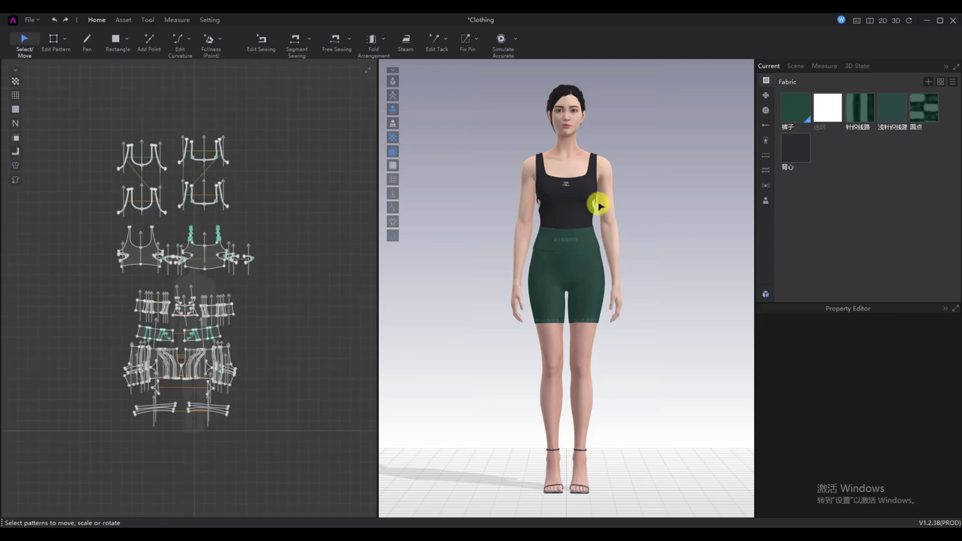
- Hide the Nana avatar, then use Show All Avatars to reveal the avatars again
right_click(575, 156)
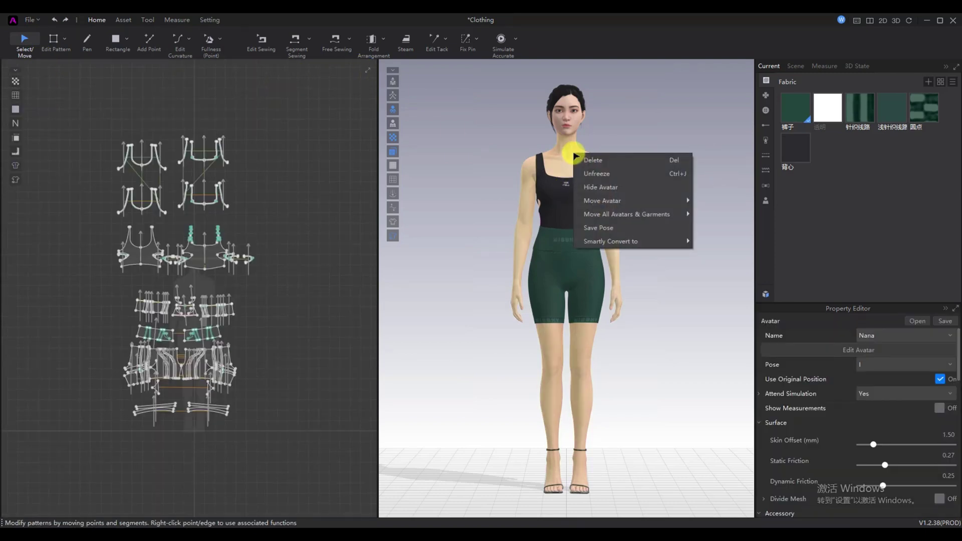
click(592, 168)
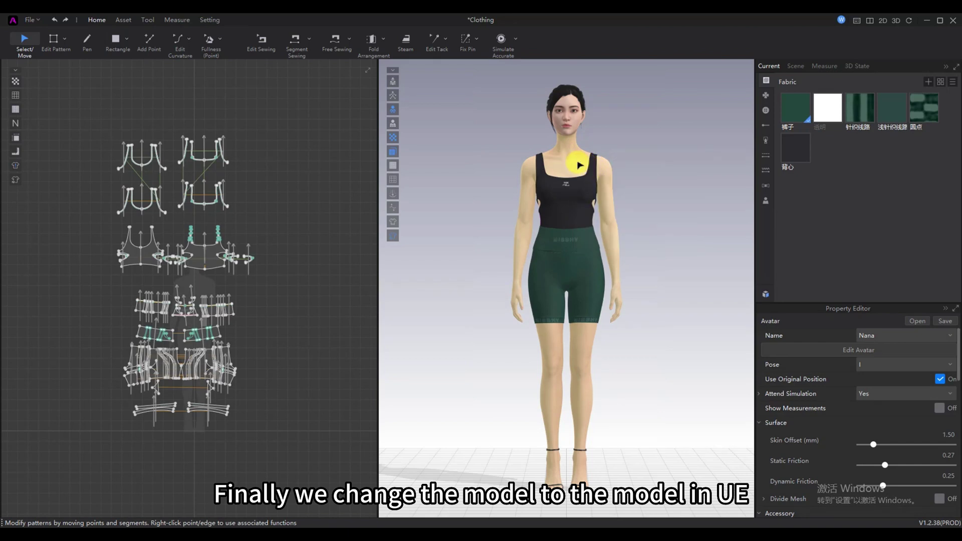
right_click(580, 166)
click(597, 192)
click(766, 201)
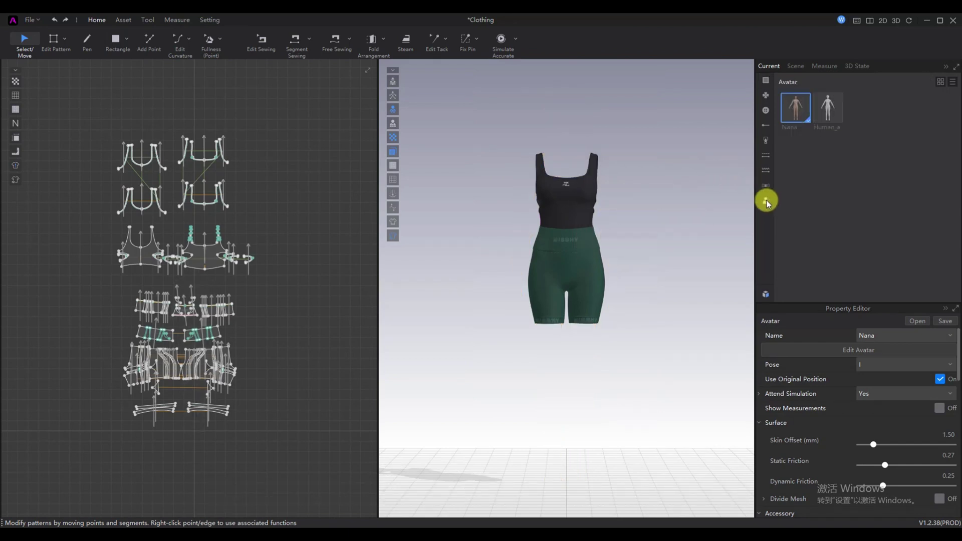
right_click(630, 172)
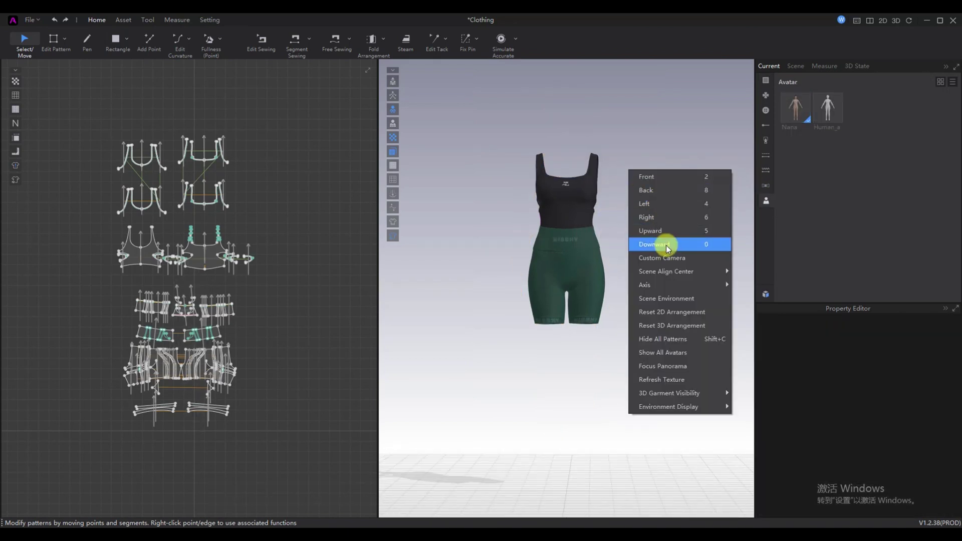
click(682, 354)
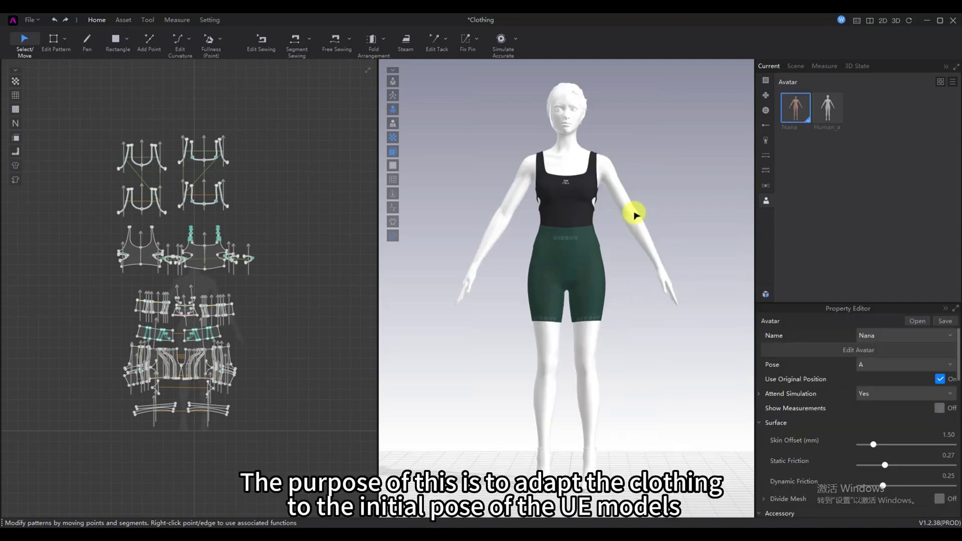
- Give Nana A pose with Attend Simulation No, set Human_a to Yes, and simulate accurately
click(863, 359)
click(873, 390)
click(873, 394)
click(874, 414)
click(829, 117)
click(881, 394)
click(878, 404)
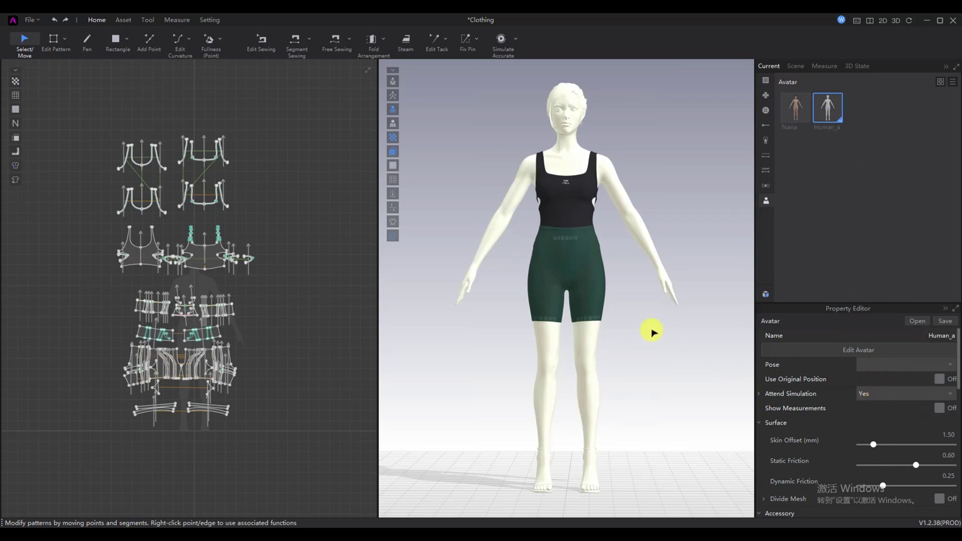
key(space)
- Stop the simulation and select all 2D pattern pieces
click(608, 320)
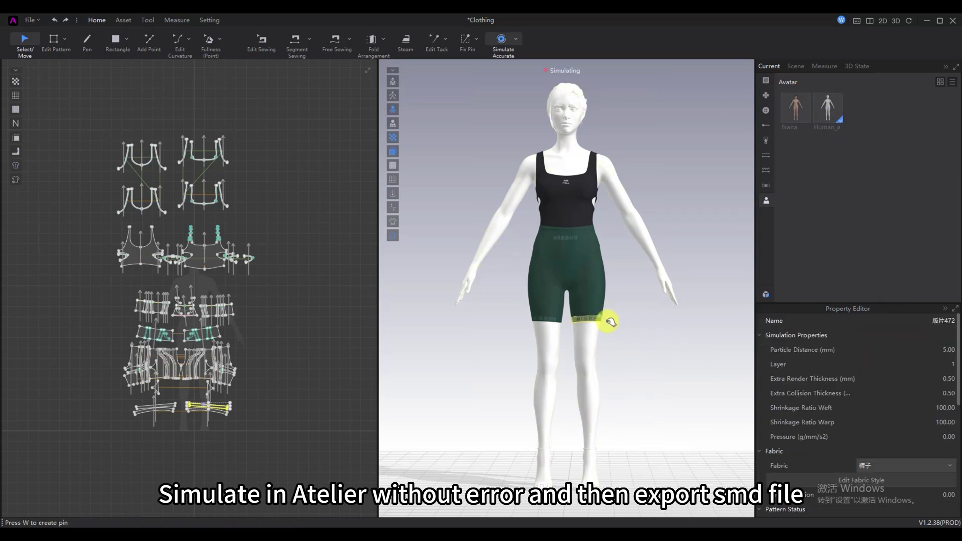
click(625, 319)
click(501, 39)
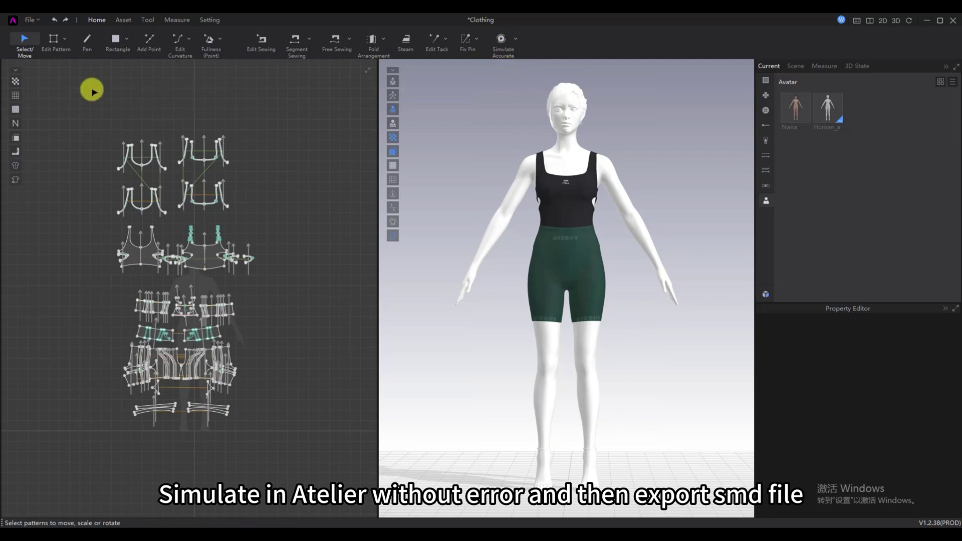
drag(55, 79, 317, 447)
- Start an Export Smd and create a new folder named Cloth inside Clothing
click(29, 20)
mouse_move(87, 116)
click(152, 218)
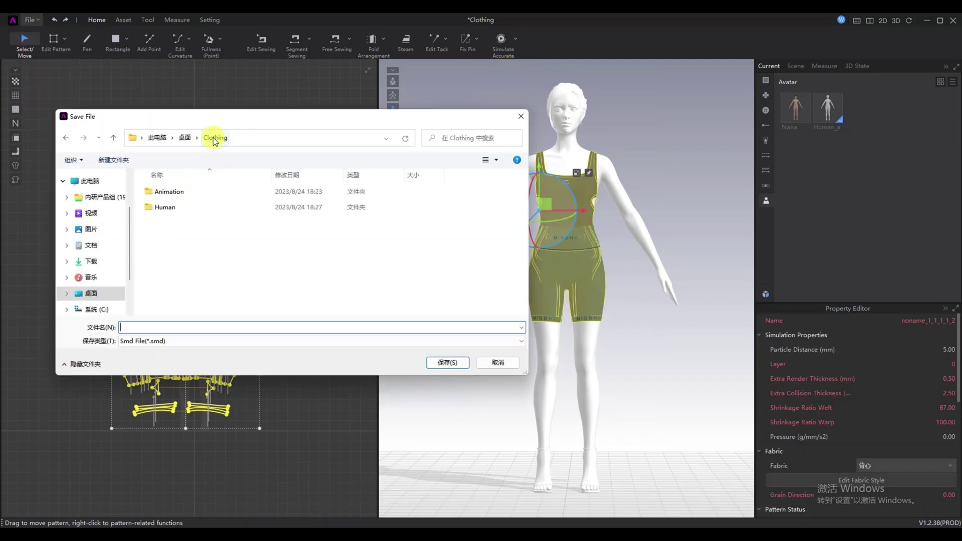
right_click(172, 253)
mouse_move(226, 381)
click(302, 198)
text(Clo)
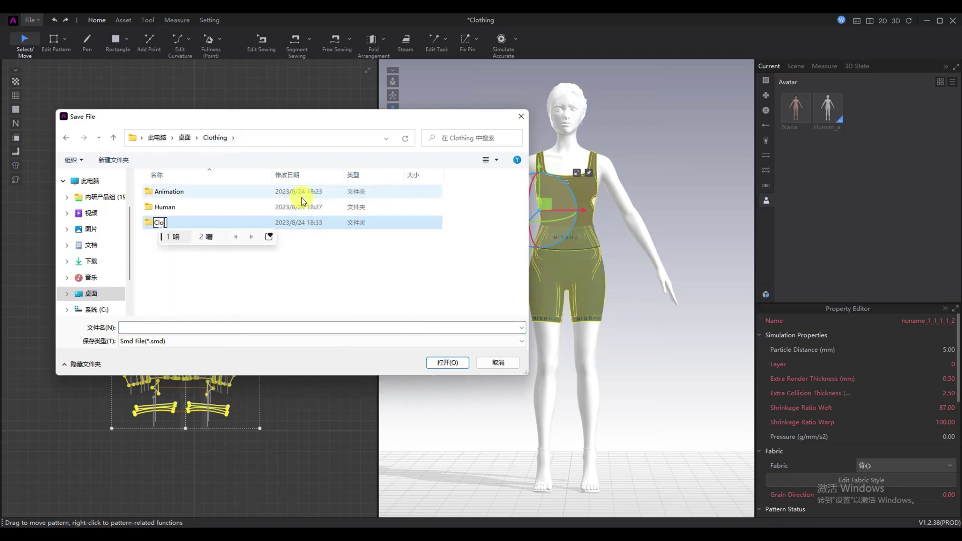
text(th)
key(Return)
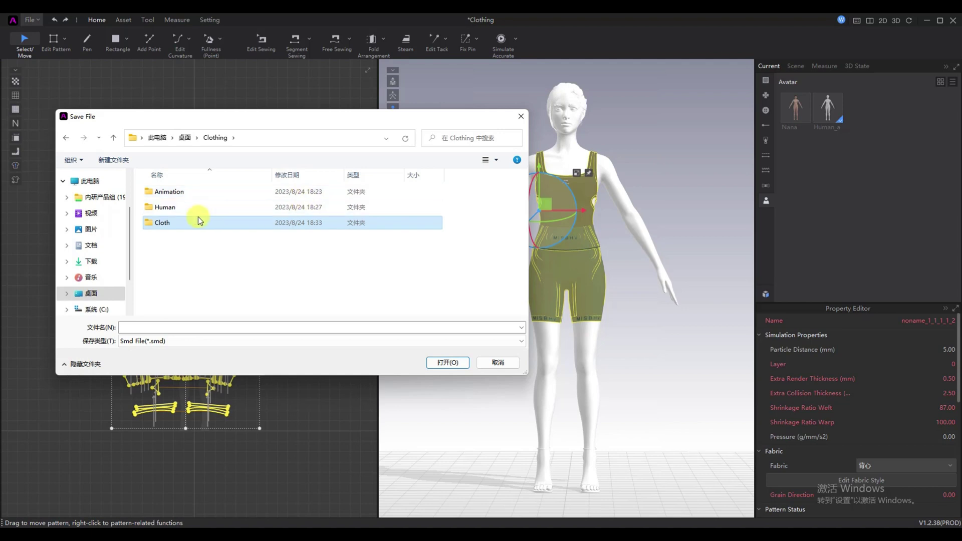
- Save the export as Cloth in the Cloth folder, keeping 4096-pixel baking
double_click(197, 220)
click(141, 327)
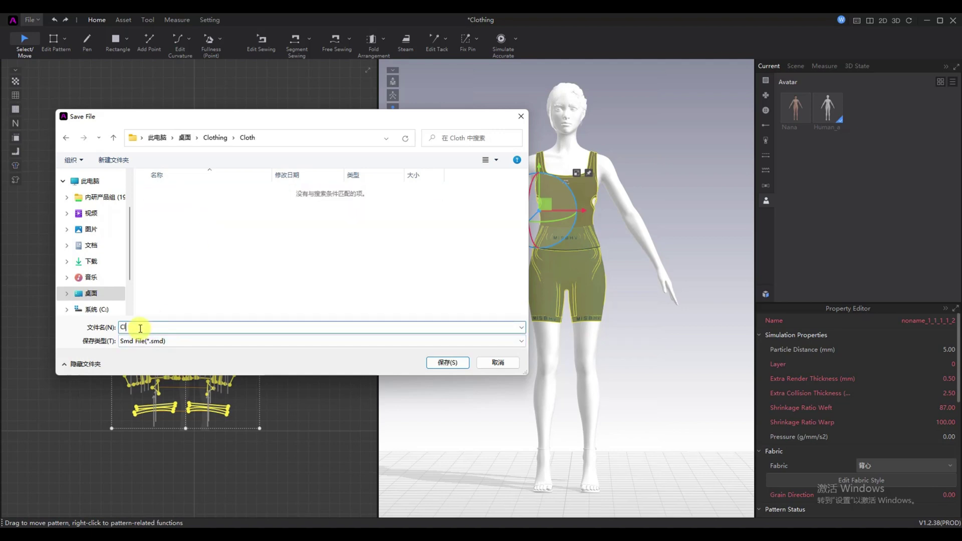
key(Return)
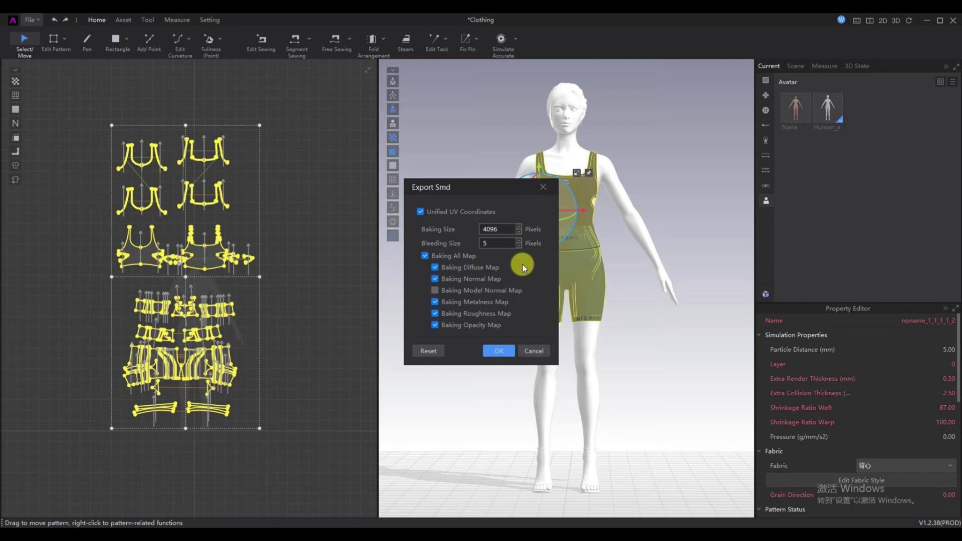
click(507, 348)
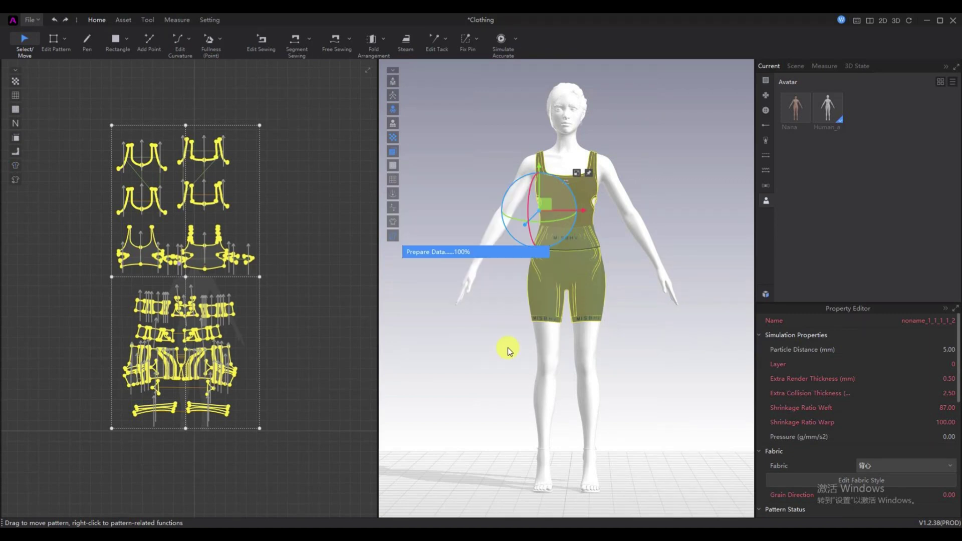
click(518, 312)
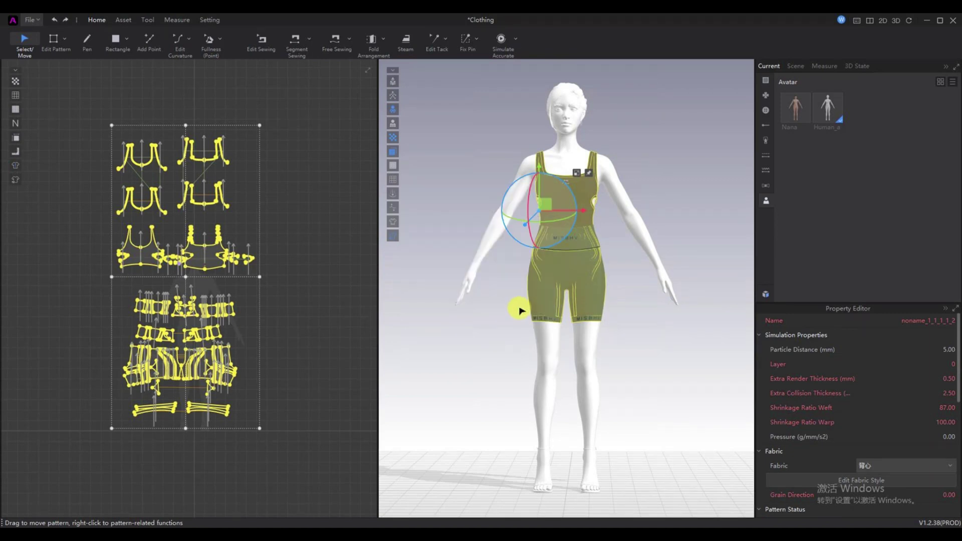
- Import Cloth.smd from Clothing > Cloth into Unreal's Style3D content folder
click(498, 323)
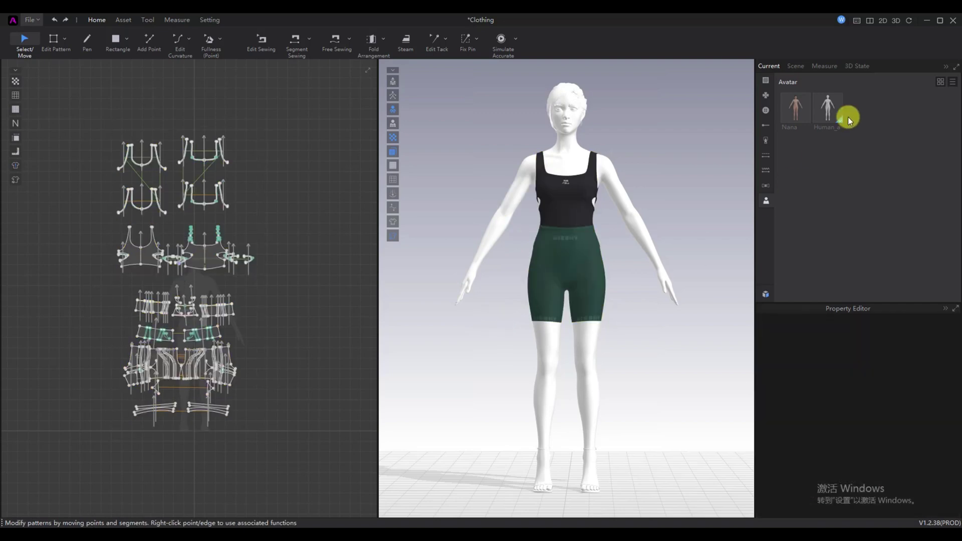
click(925, 21)
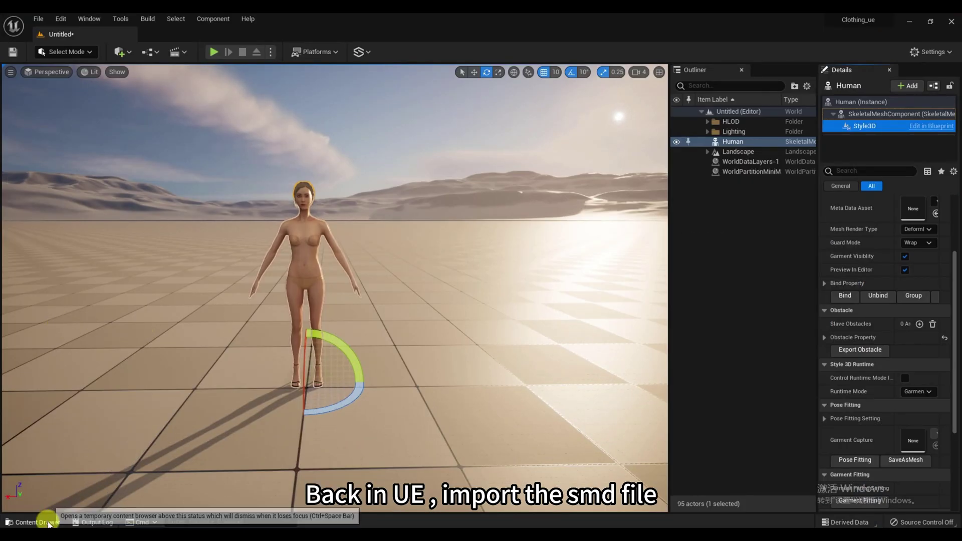
click(35, 522)
click(75, 482)
key(super+e)
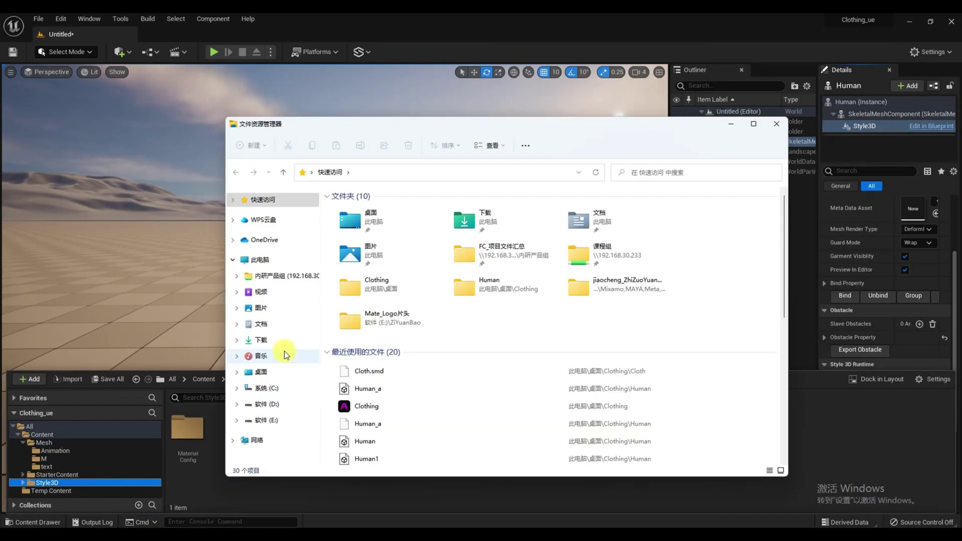
double_click(399, 288)
double_click(378, 226)
drag(392, 124, 527, 120)
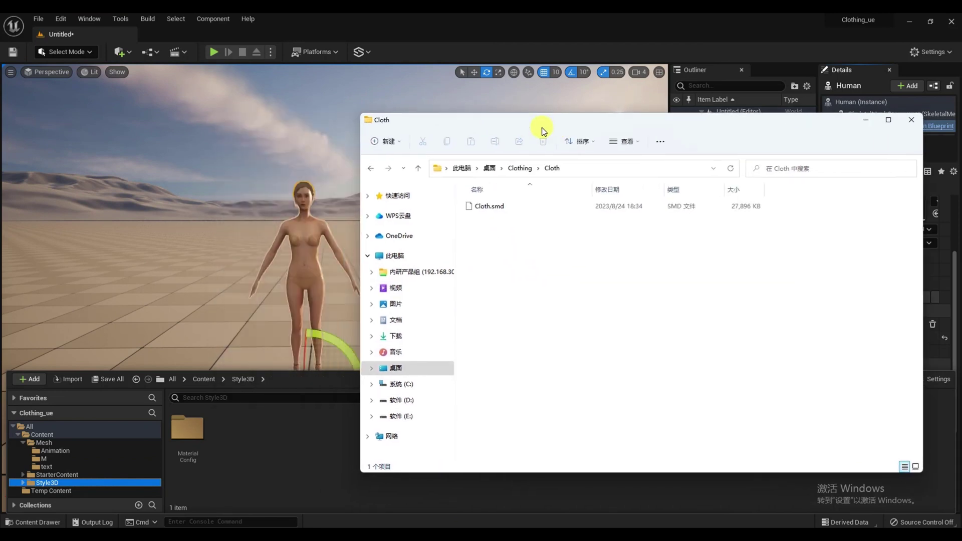
click(467, 206)
drag(468, 206, 260, 441)
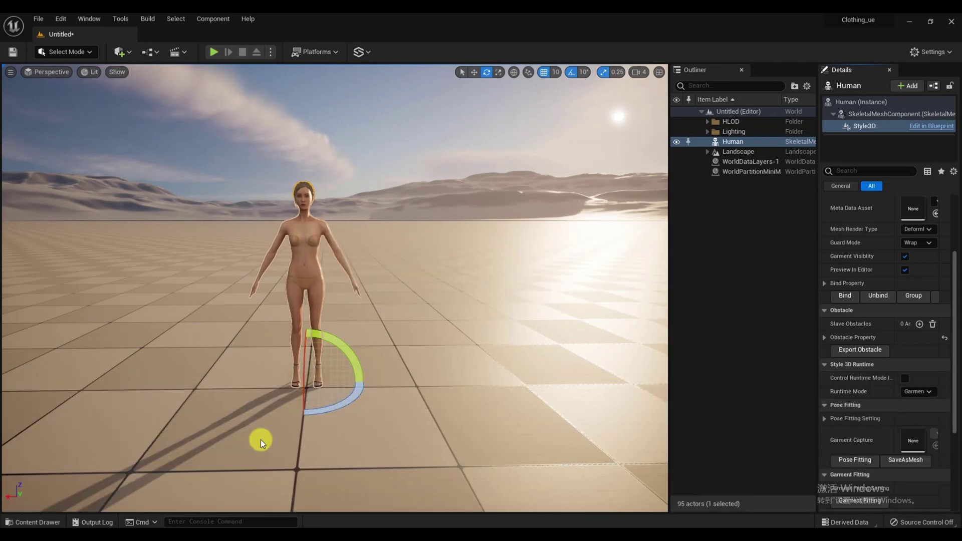
- Set the Human's Style3D Meta Data Asset to Cloth and save
click(871, 128)
scroll(935, 255, up, 2)
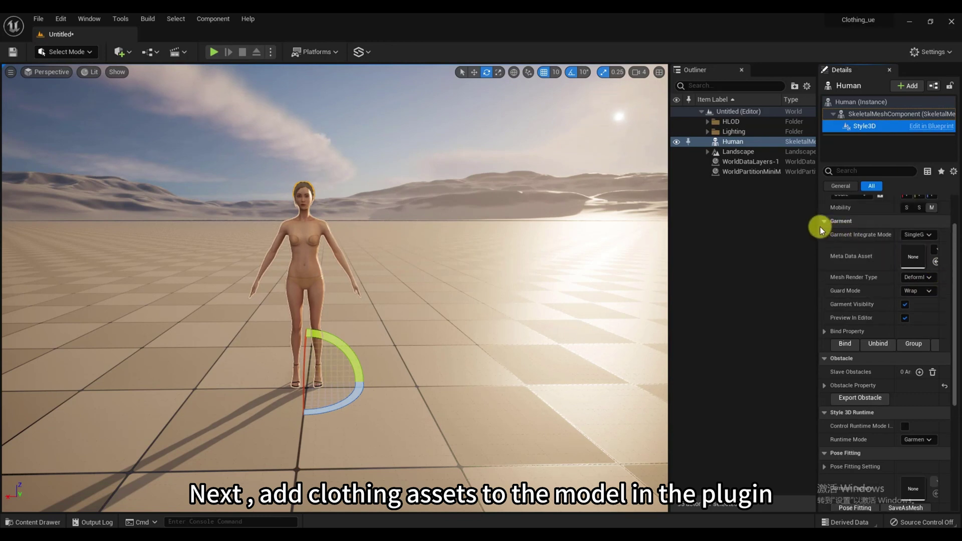
drag(818, 226, 757, 238)
click(915, 251)
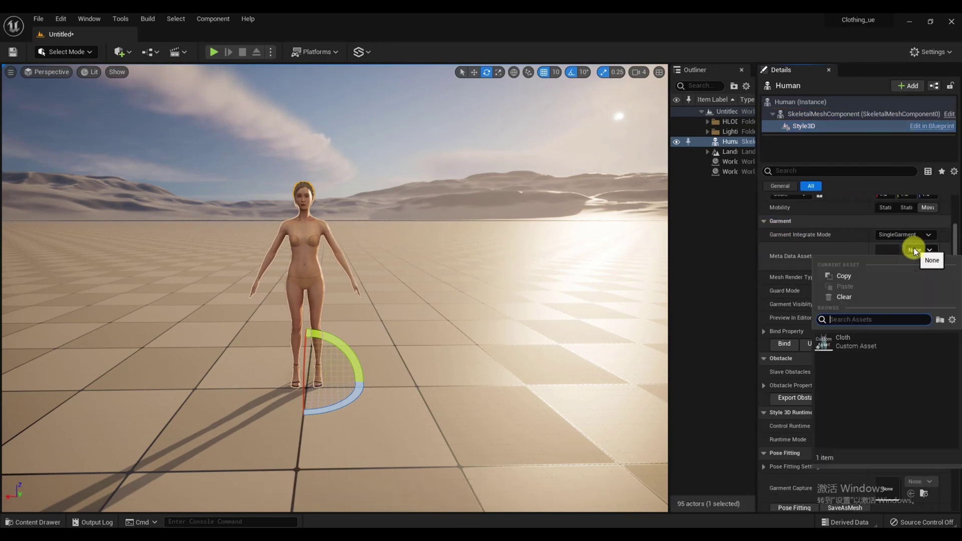
click(852, 341)
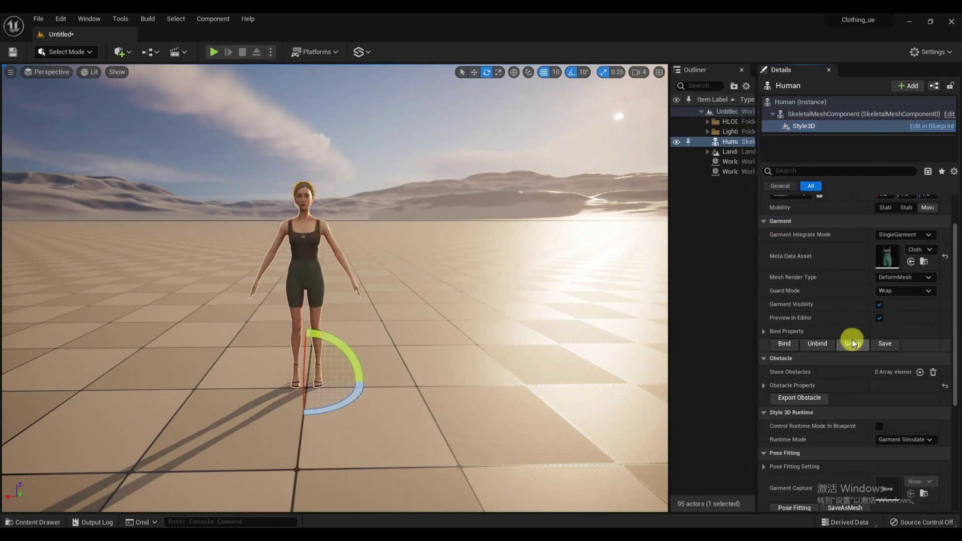
click(786, 345)
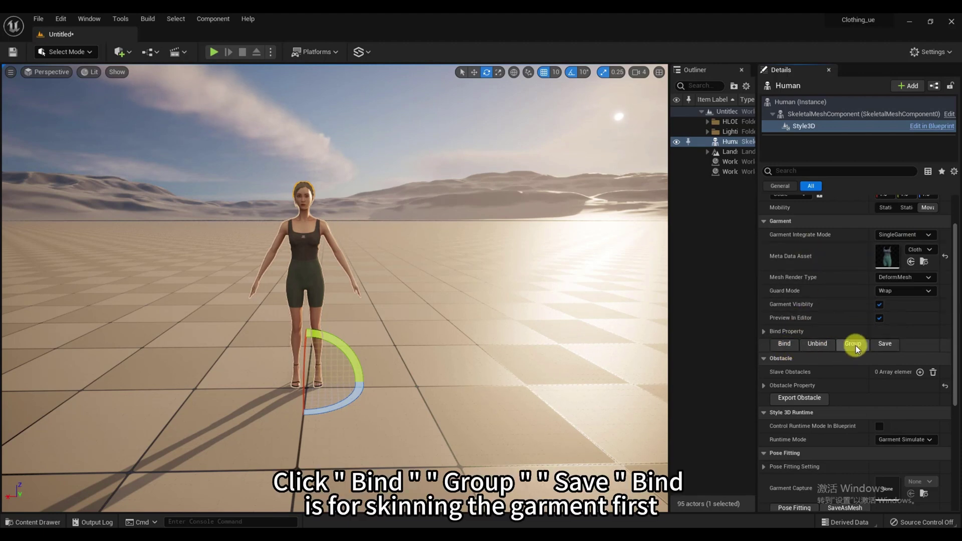
click(880, 344)
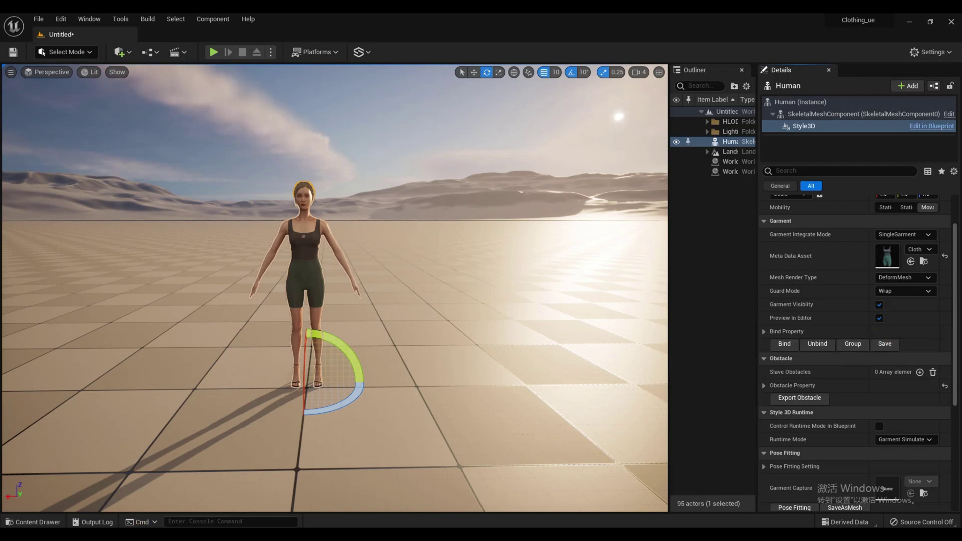
- Set the Human's skeletal mesh to Use Animation Asset playing Taunt_Anim
click(311, 264)
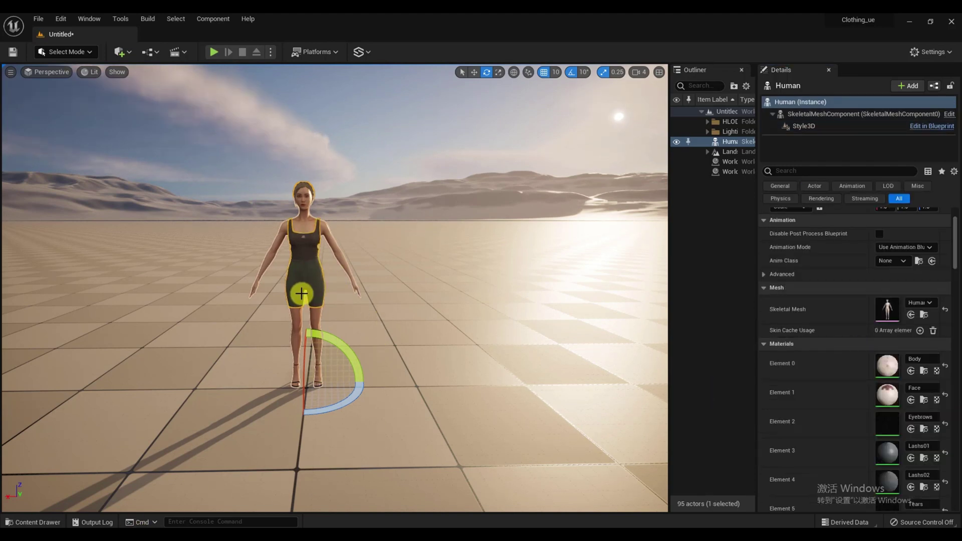
key(f)
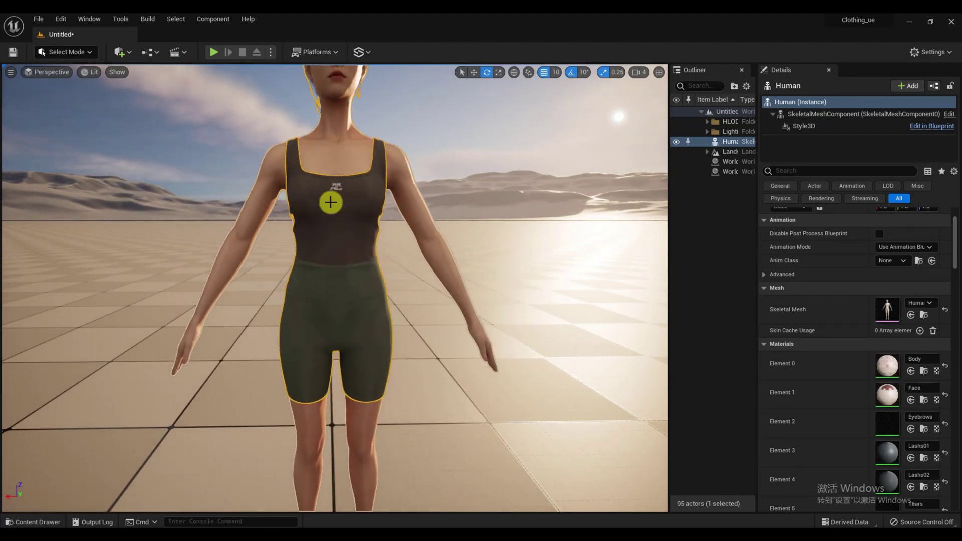
scroll(382, 357, up, 2)
scroll(383, 361, down, 5)
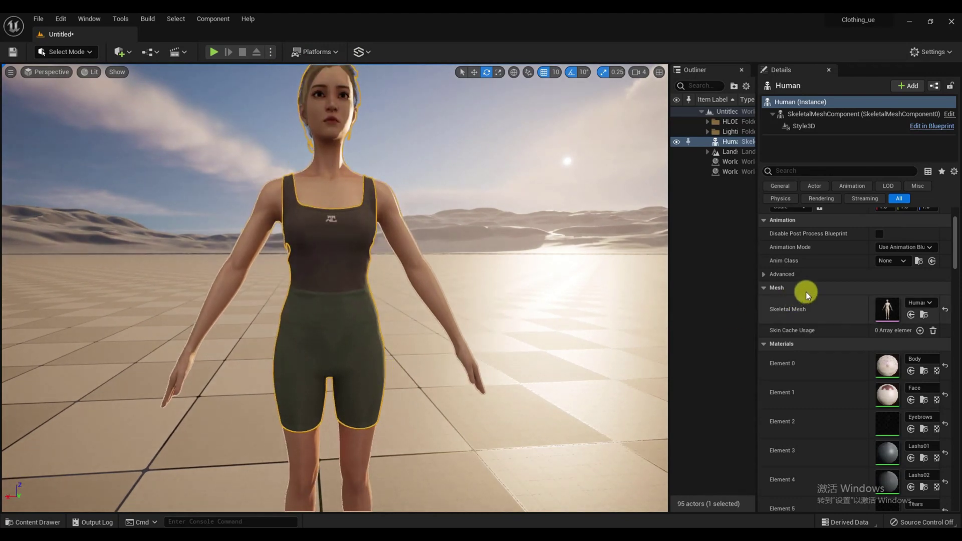
click(823, 126)
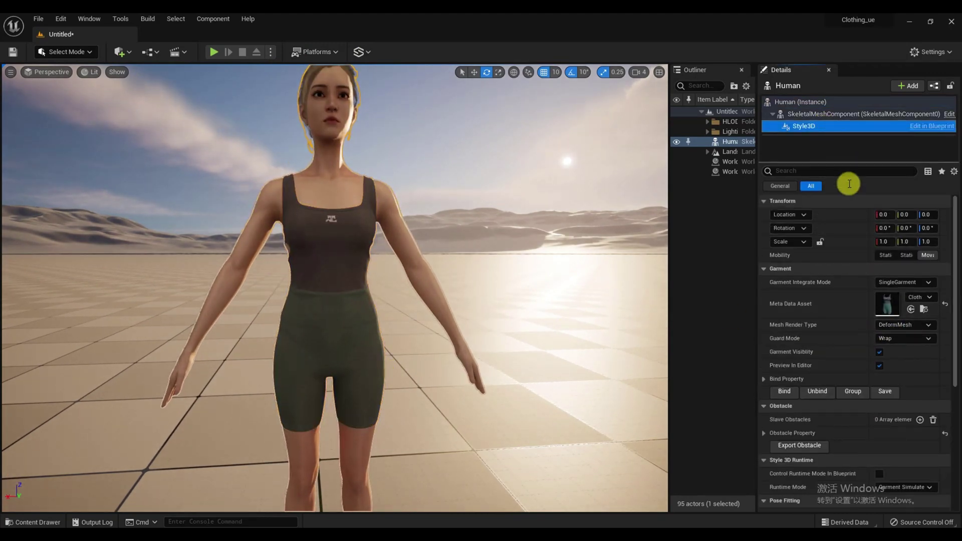
click(828, 114)
click(906, 295)
click(904, 314)
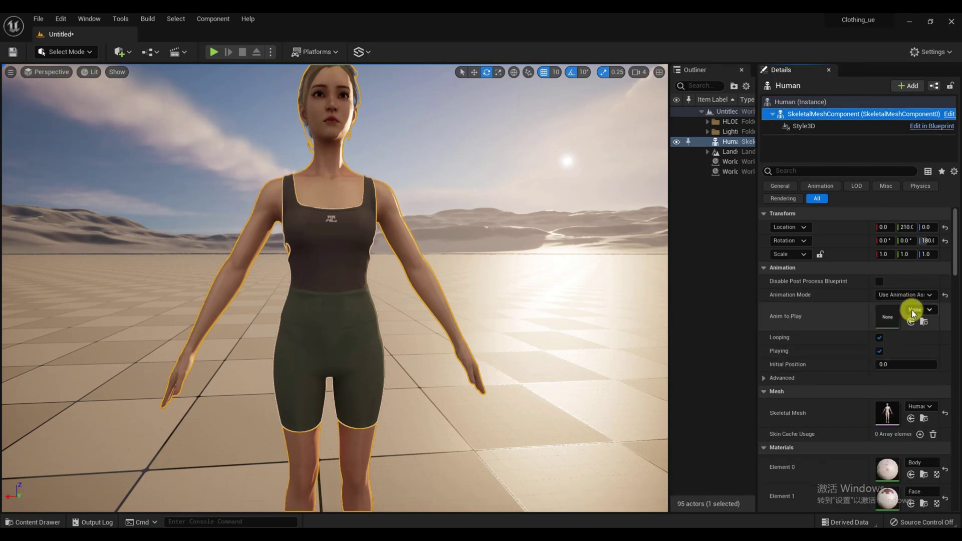
click(913, 310)
click(783, 406)
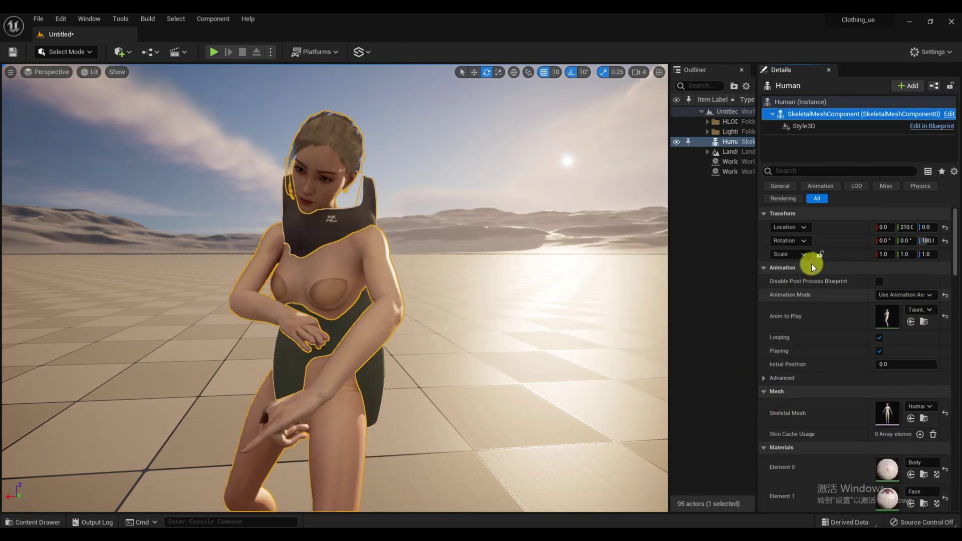
- Tick Preview In Editor on the Style3D component so the garment follows the pose
click(806, 126)
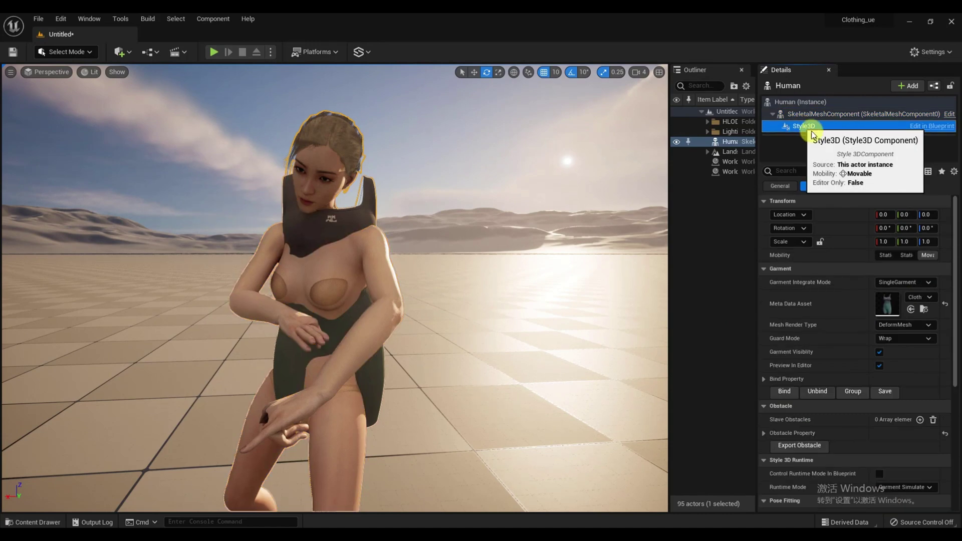
click(881, 361)
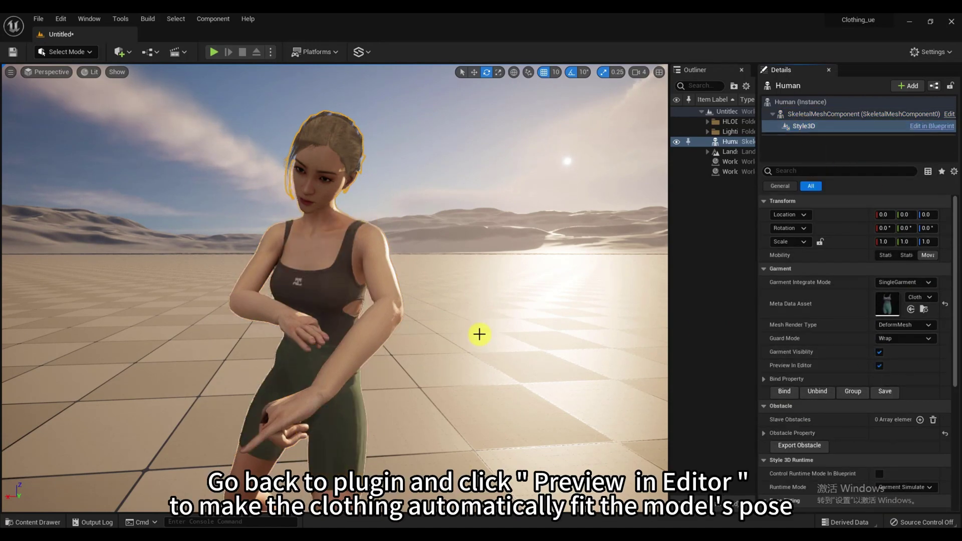
scroll(348, 337, down, 3)
middle_drag(348, 344, 350, 352)
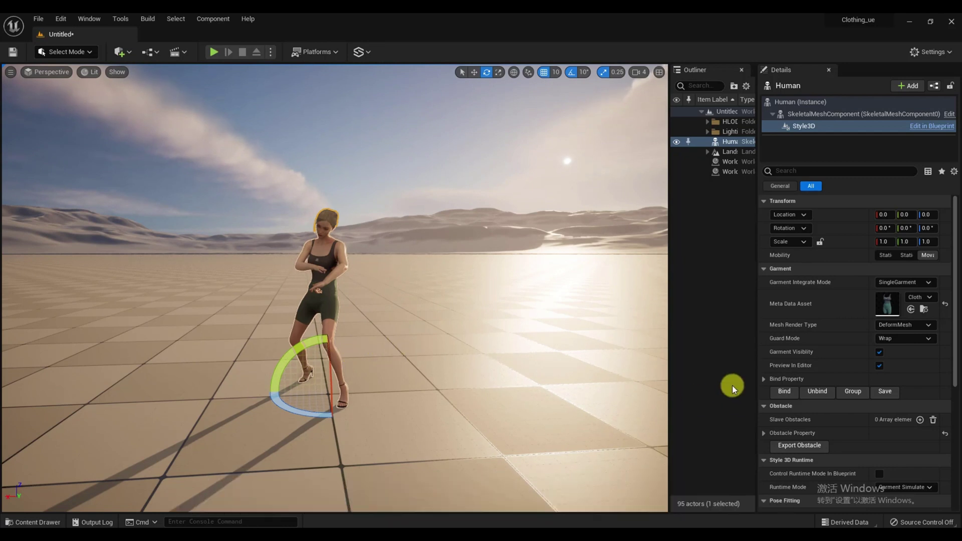
- Turn on Enable Pose Fitting in the garment's Pose Fitting Setting
key(q)
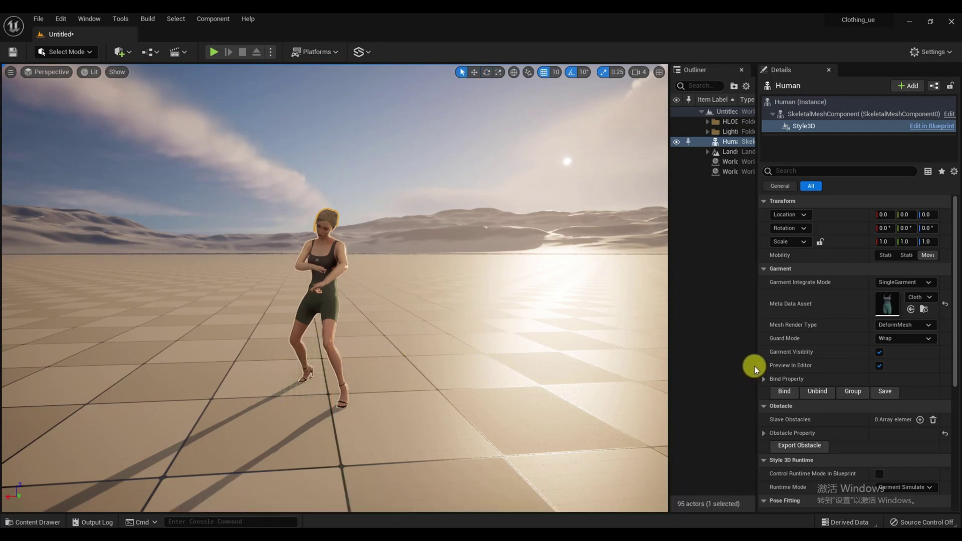
scroll(857, 358, down, 6)
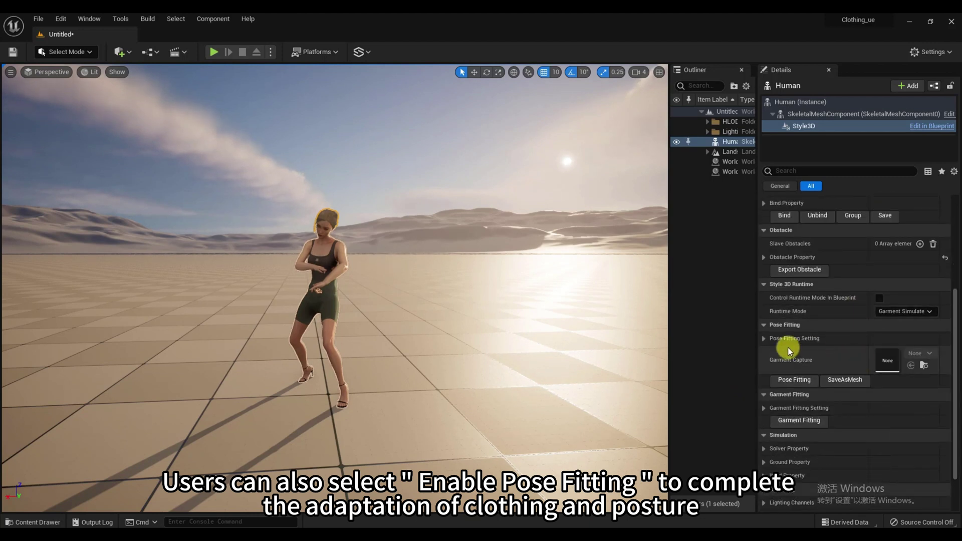
click(764, 339)
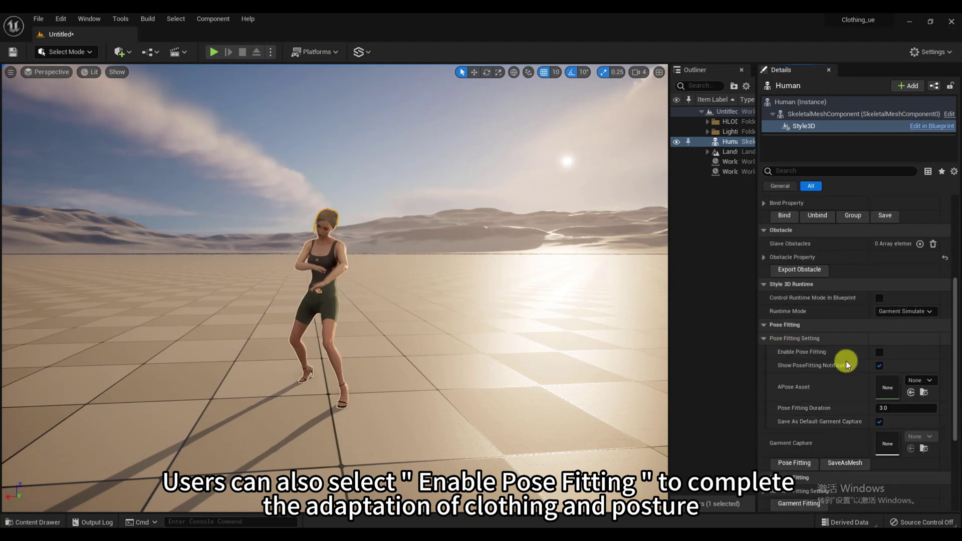
click(880, 351)
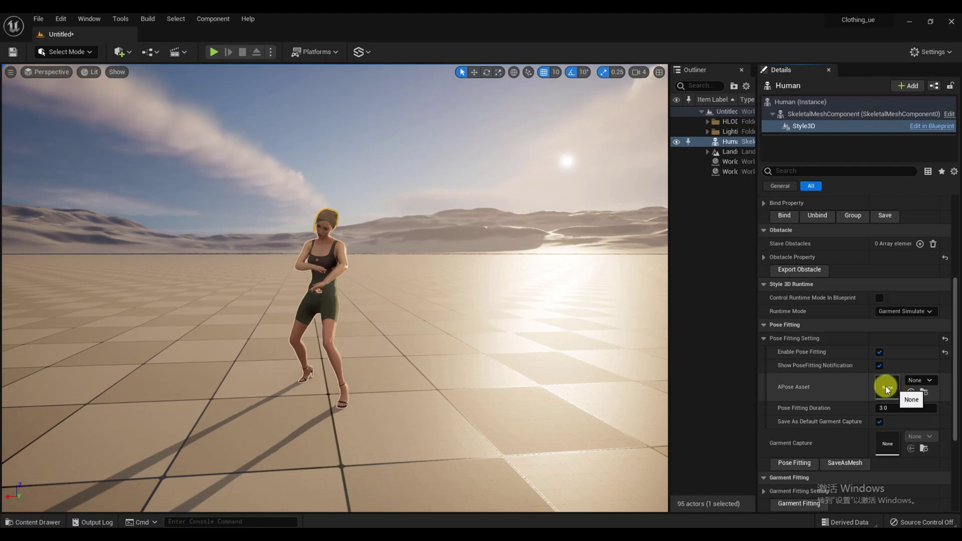
- Open the Taunt_Anim animation from the Mesh > Animation folder in its editor
click(50, 523)
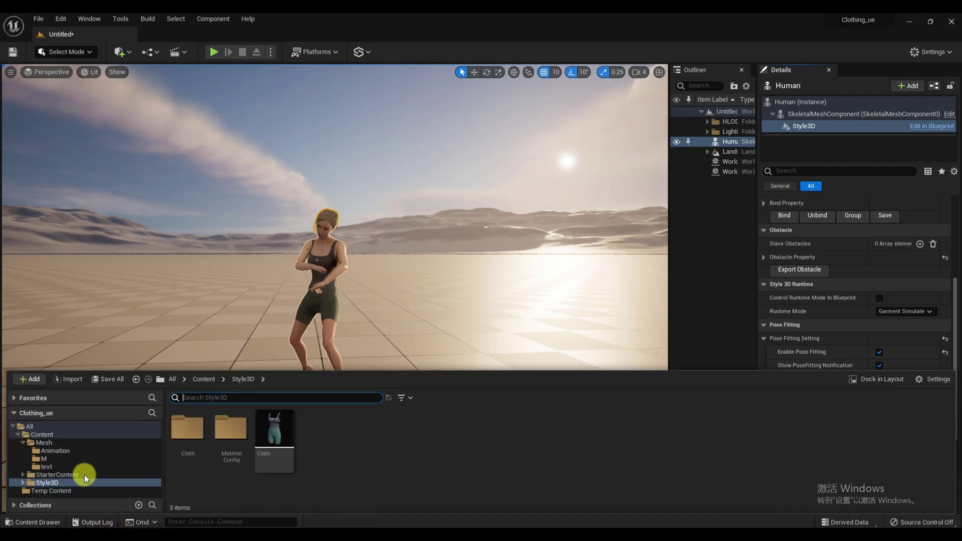
click(60, 443)
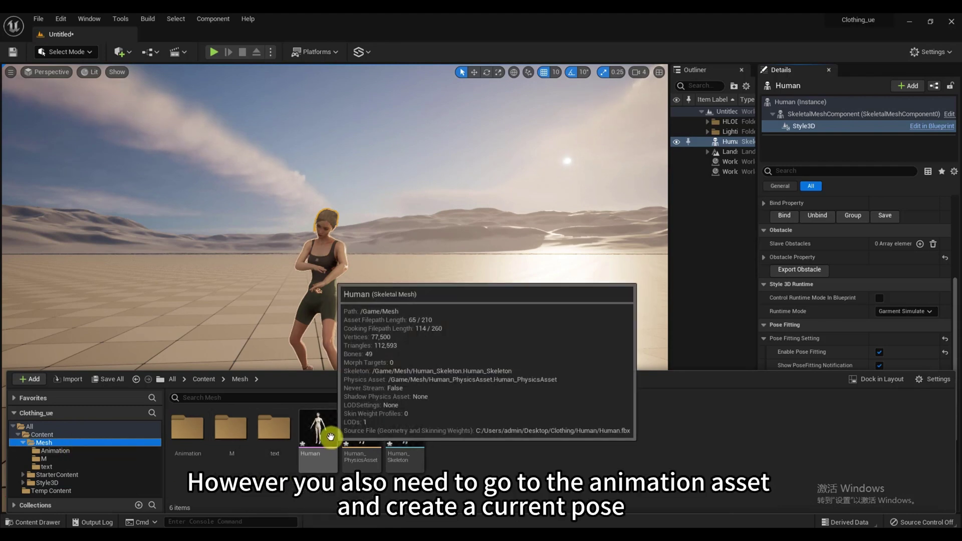
click(86, 451)
scroll(421, 438, down, 3)
click(650, 467)
drag(649, 466, 435, 376)
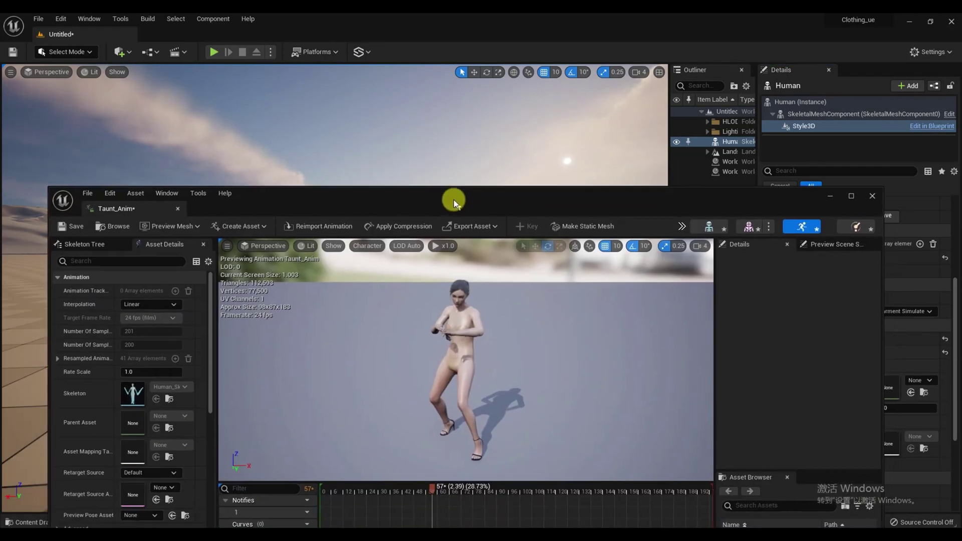
drag(453, 199, 422, 119)
- Create Human_PoseAsset from Taunt_Anim's current pose and save it
click(212, 142)
mouse_move(234, 184)
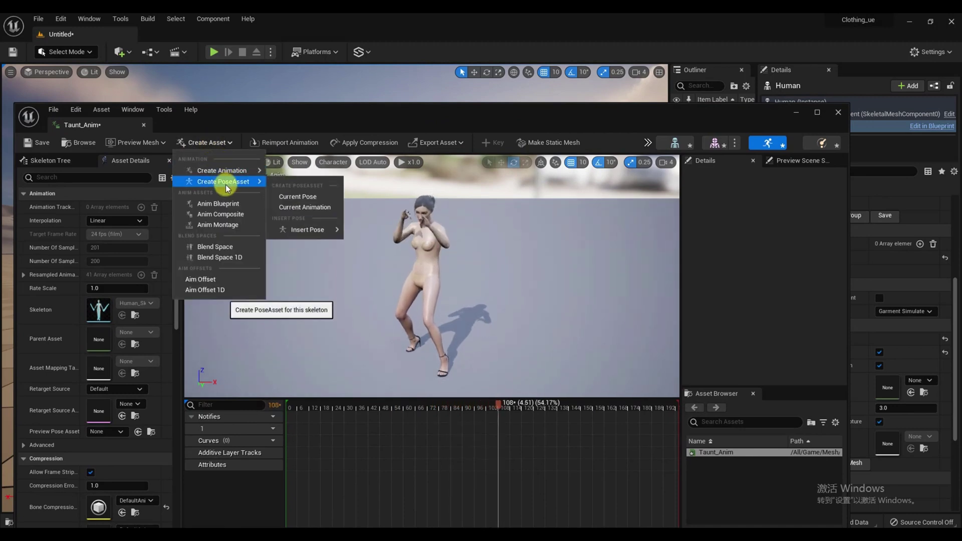
click(305, 199)
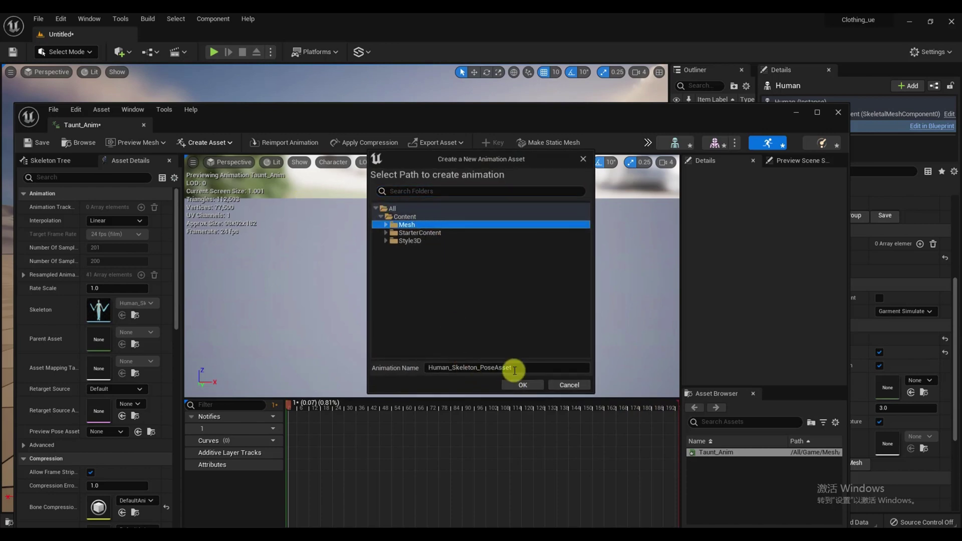
click(479, 368)
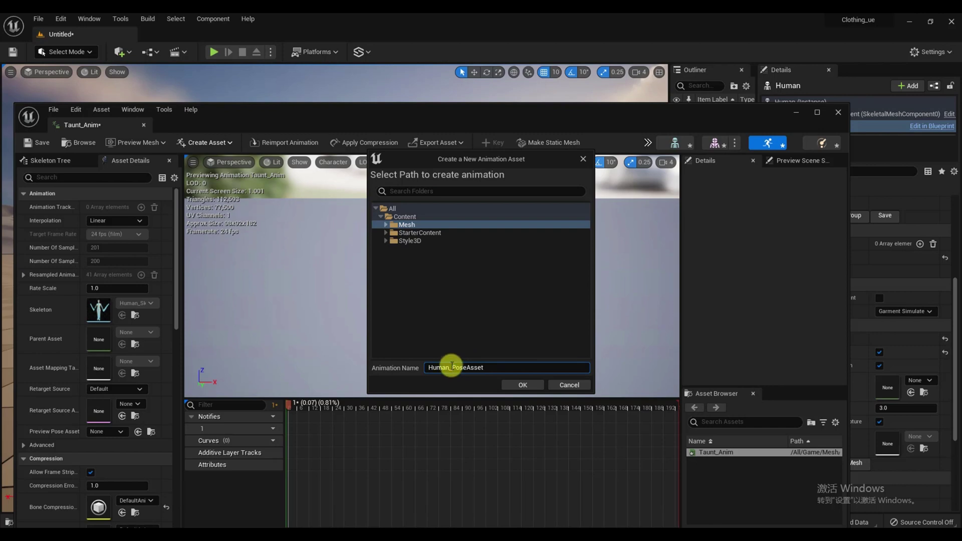
click(523, 386)
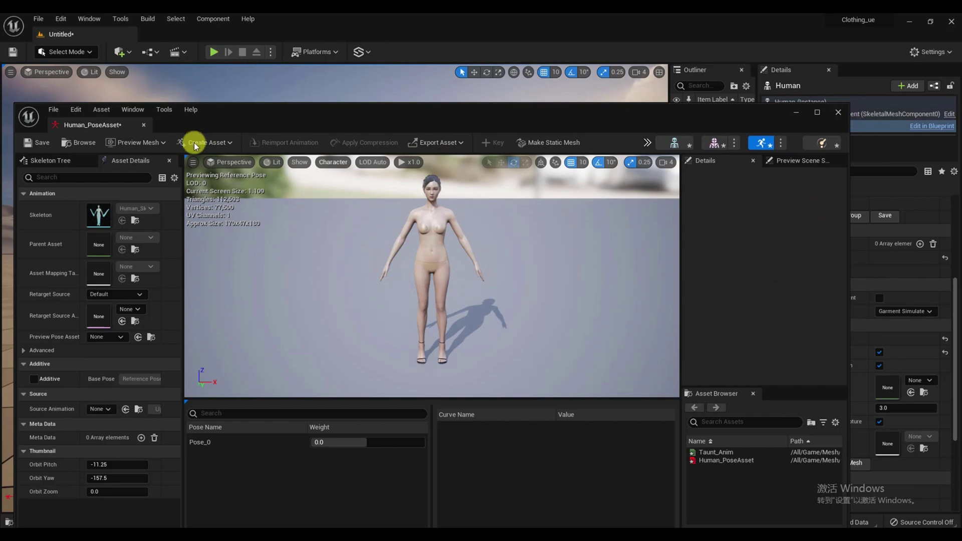
click(41, 143)
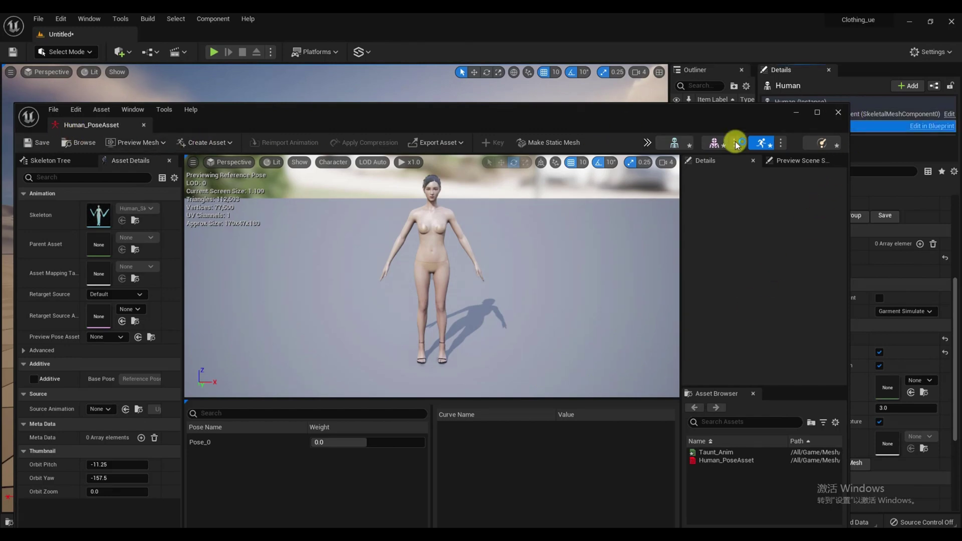
- Set the APose Asset to Human_PoseAsset and run Pose Fitting on the garment
click(841, 111)
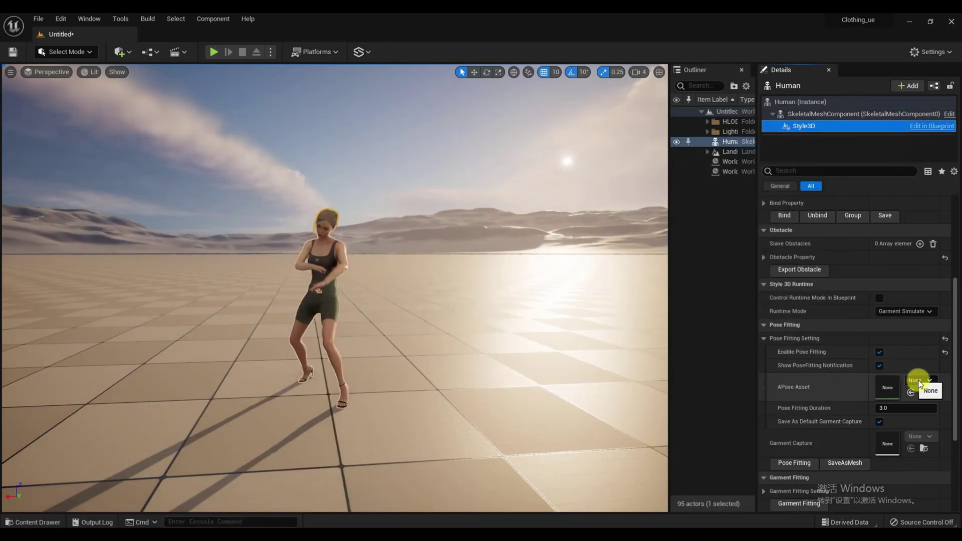
click(918, 380)
click(846, 248)
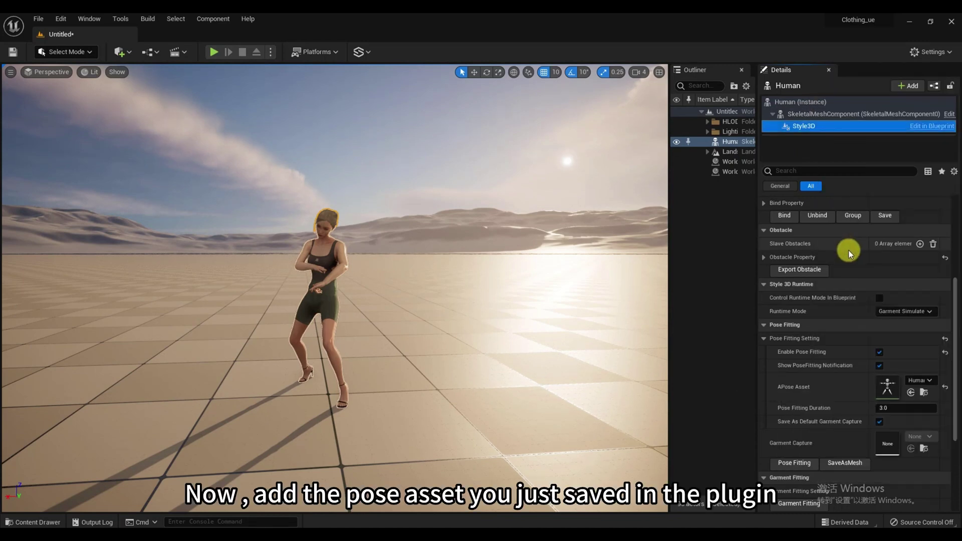
click(793, 464)
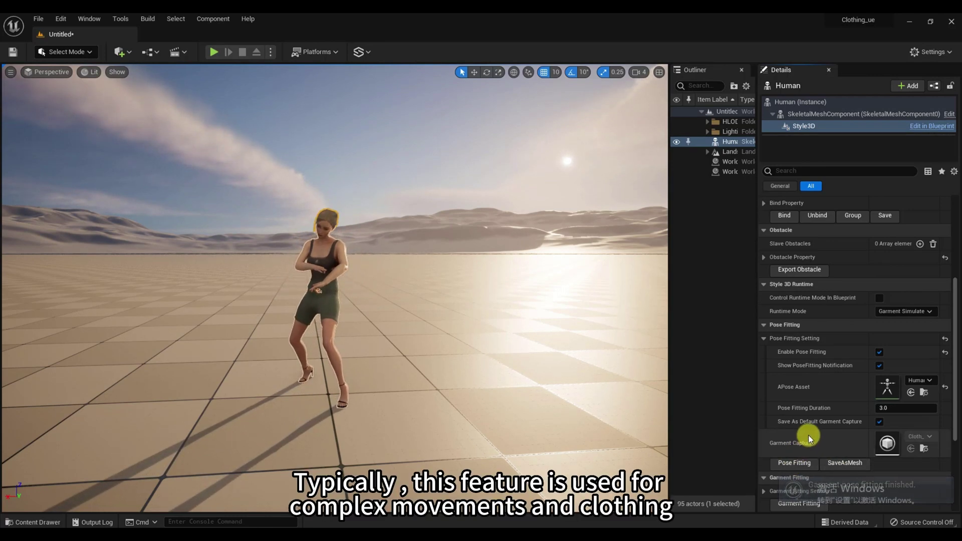
scroll(822, 416, down, 5)
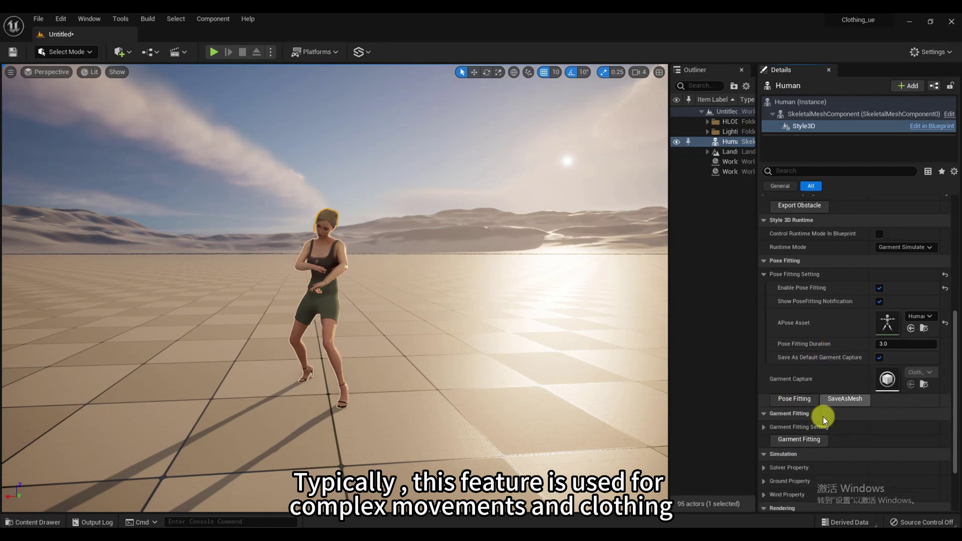
- Tick Back Face under the garment's Simulation Solver Property
click(764, 396)
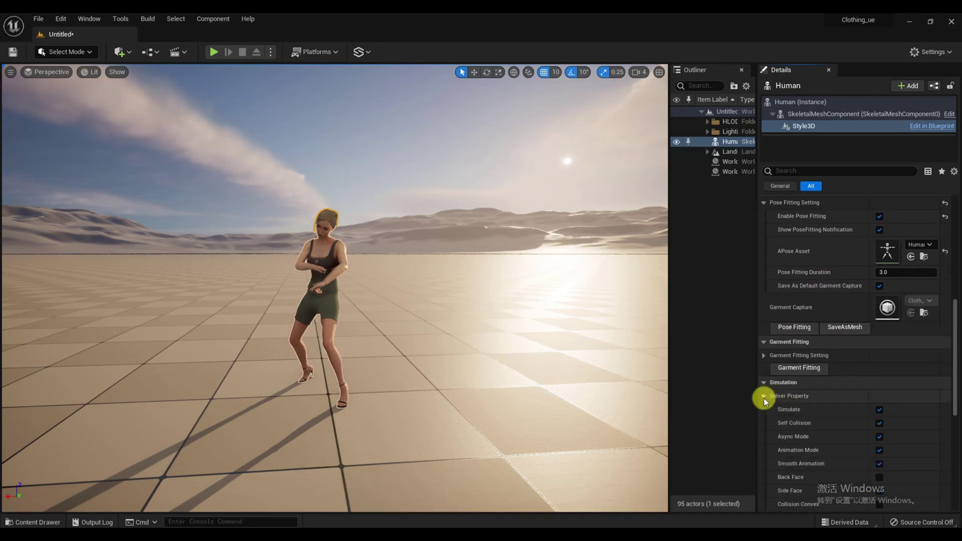
scroll(802, 395, down, 3)
scroll(822, 396, down, 3)
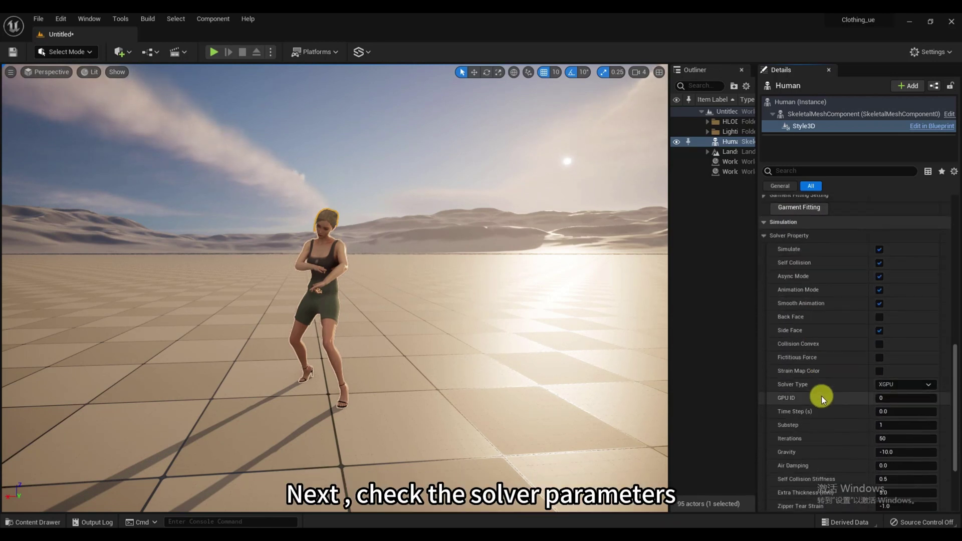
click(879, 318)
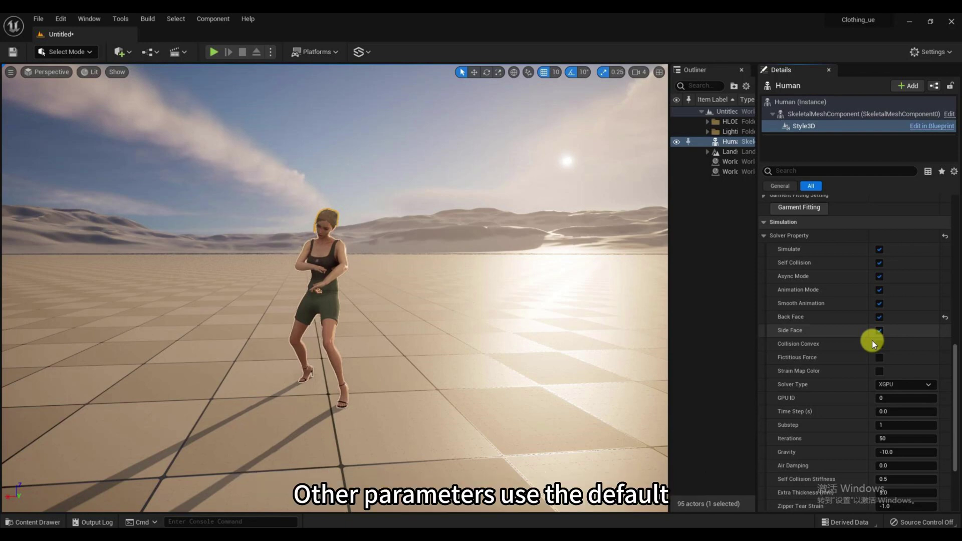
scroll(847, 376, down, 3)
scroll(843, 395, up, 2)
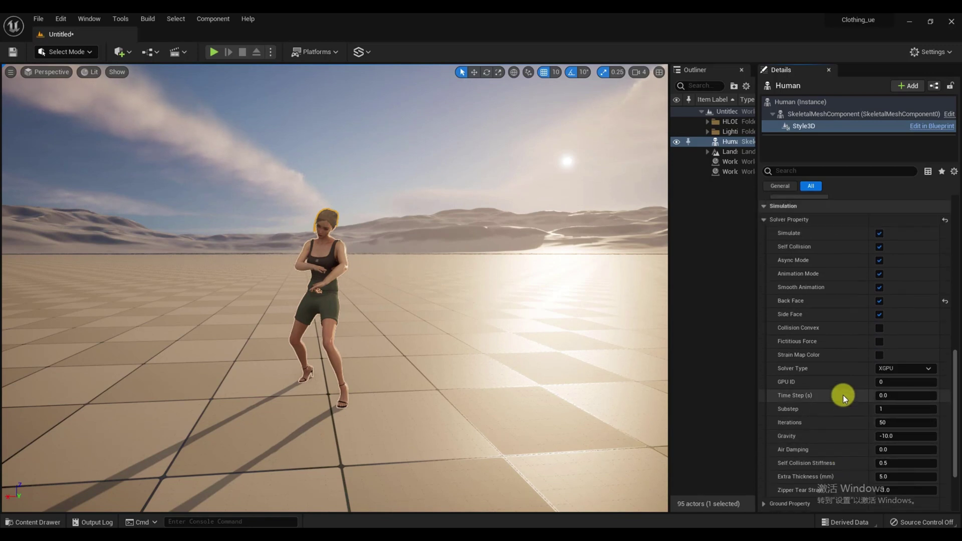
- Play and stop a test run of the simulation, then reselect the Style3D component
click(215, 52)
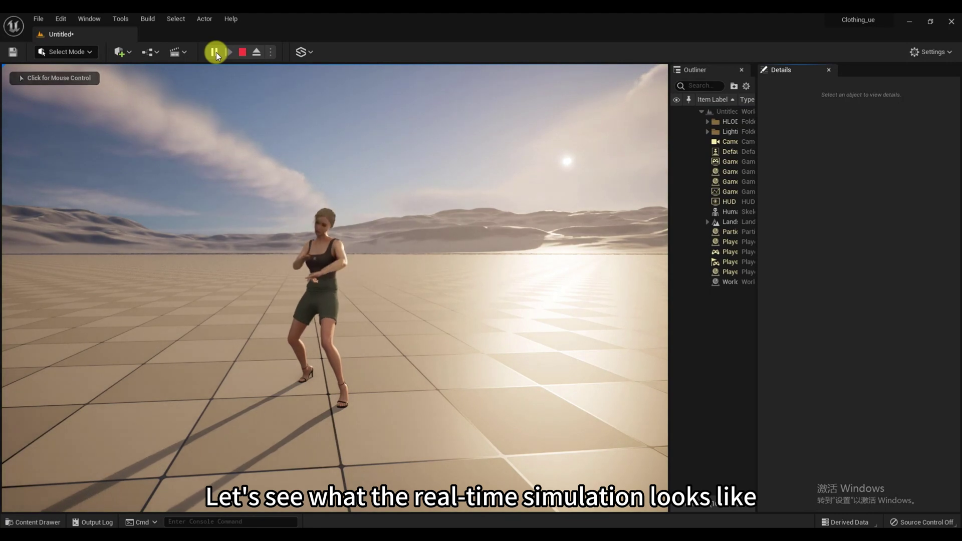
click(243, 52)
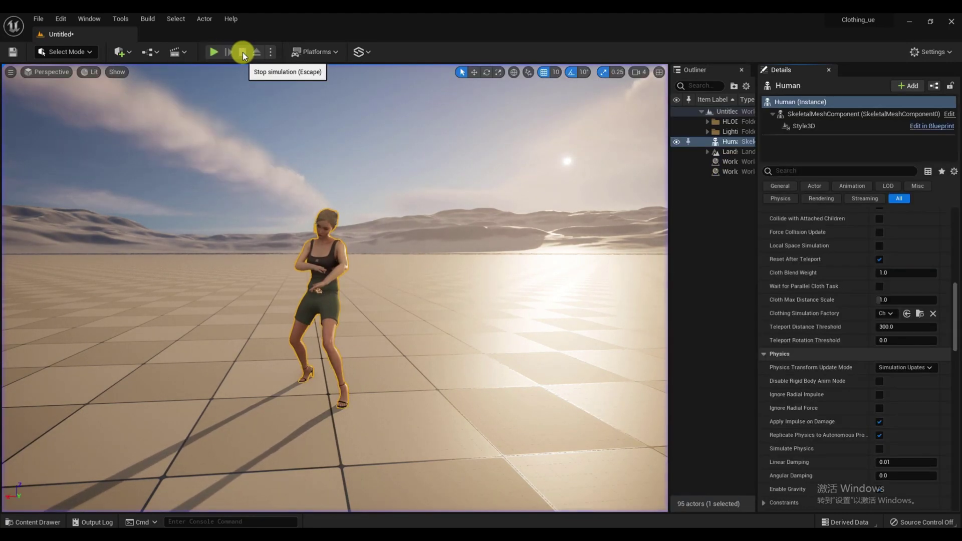
click(812, 126)
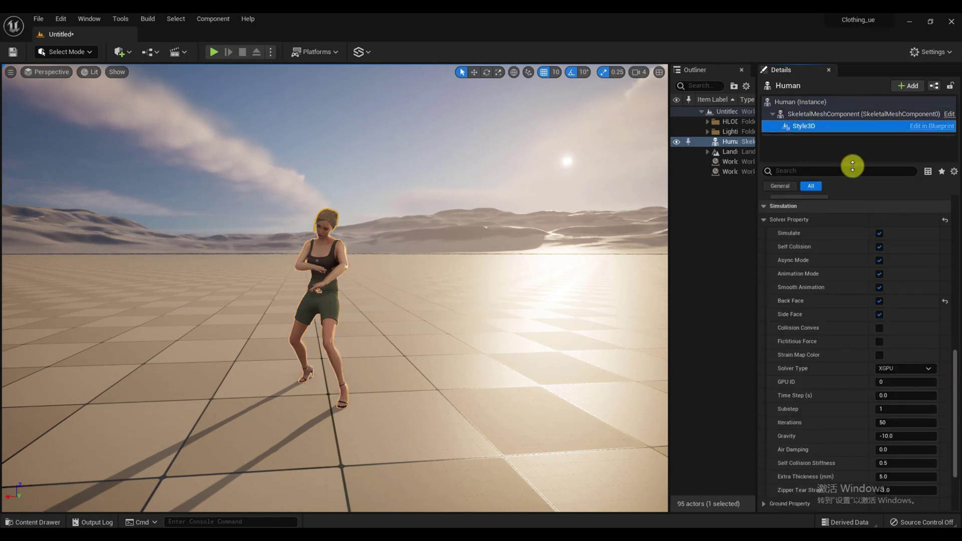
scroll(866, 353, up, 5)
- Set the Style3D component's Runtime Mode to Garment Cache Record
click(900, 288)
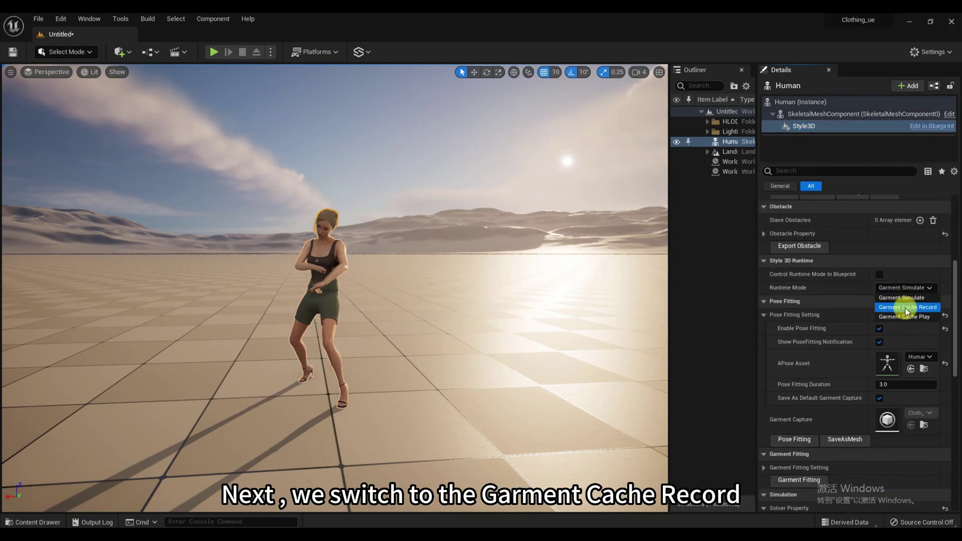
click(906, 307)
scroll(833, 384, down, 3)
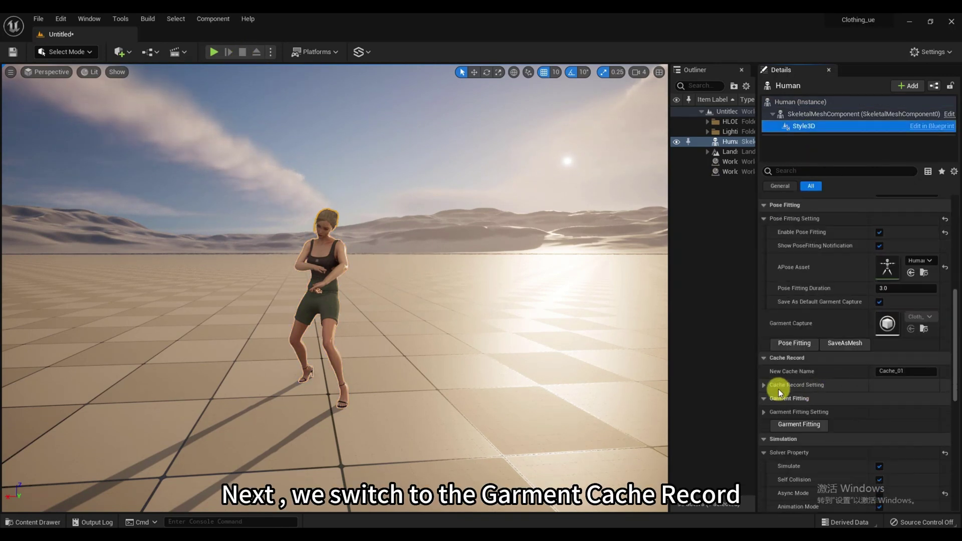
click(765, 386)
scroll(784, 392, down, 3)
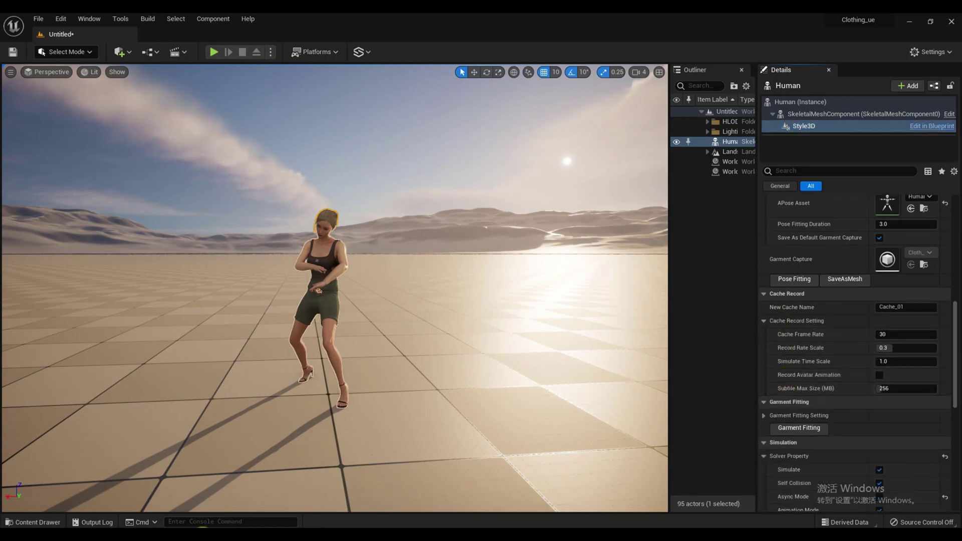
- Enable Record Avatar Animation and set Subfile Max Size to 1024
click(879, 375)
click(903, 389)
text(1024)
key(Return)
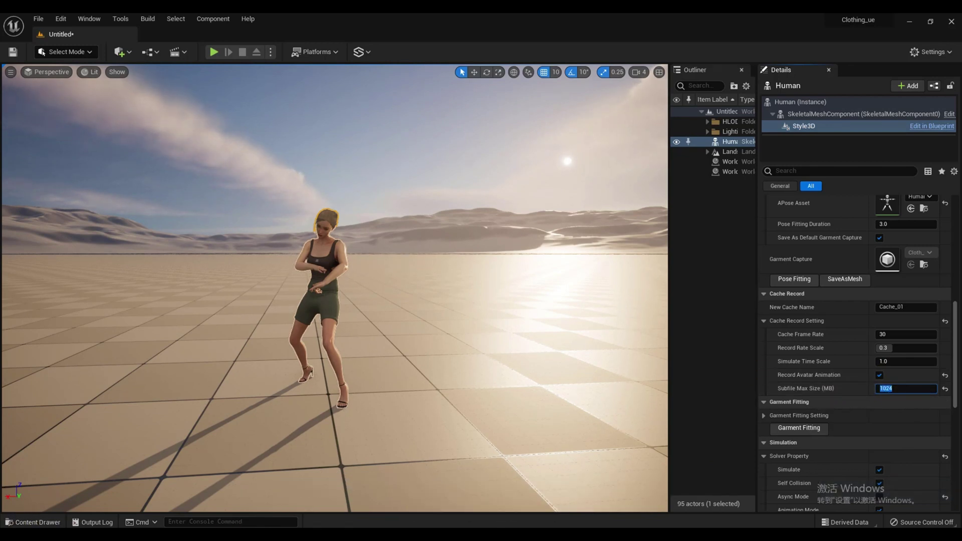
scroll(841, 408, down, 5)
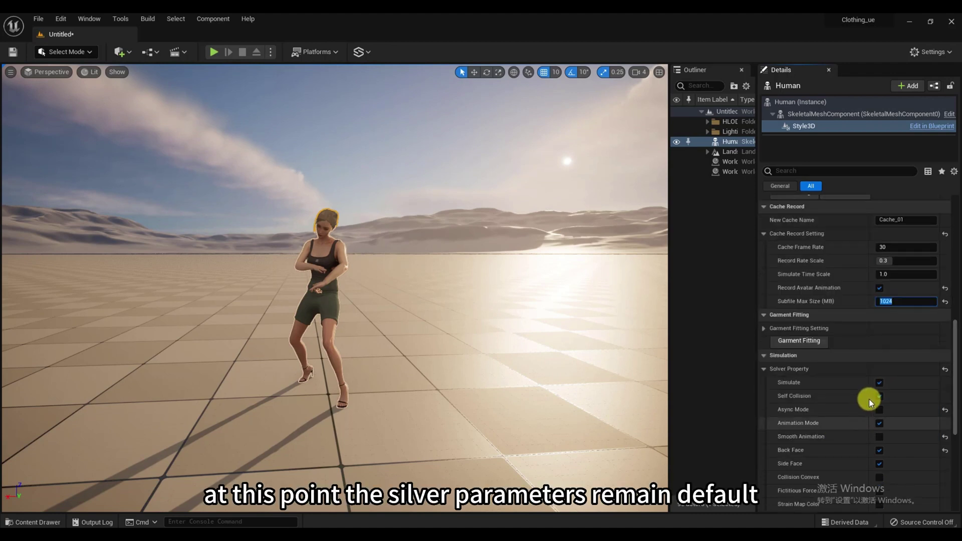
scroll(874, 401, down, 1)
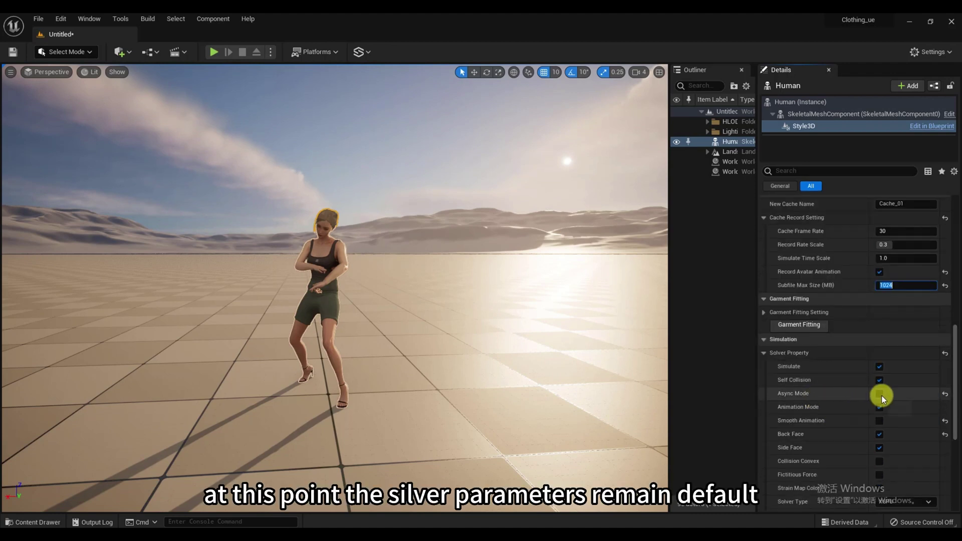
scroll(907, 387, down, 1)
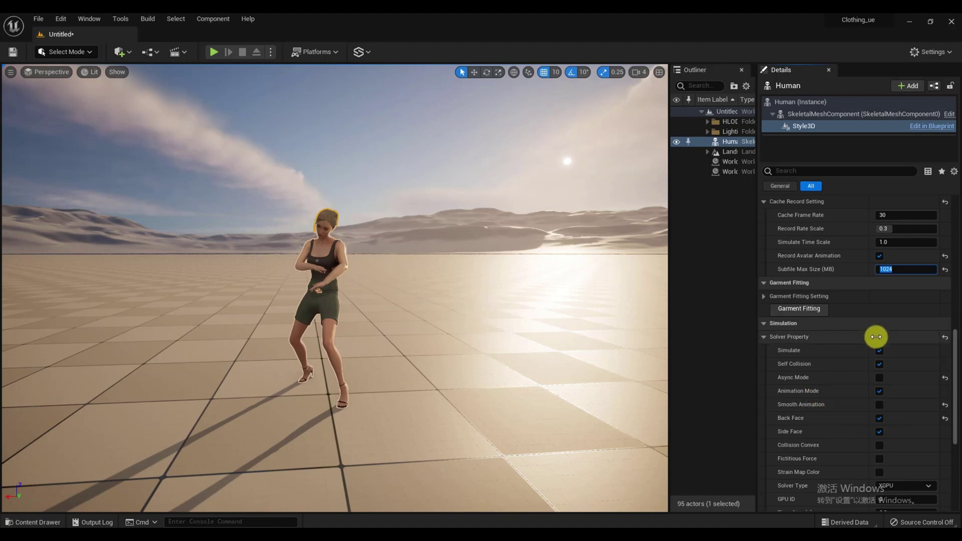
scroll(870, 326, up, 10)
- Play the level to record Cache_01 (about 706 frames), then stop
scroll(870, 327, up, 3)
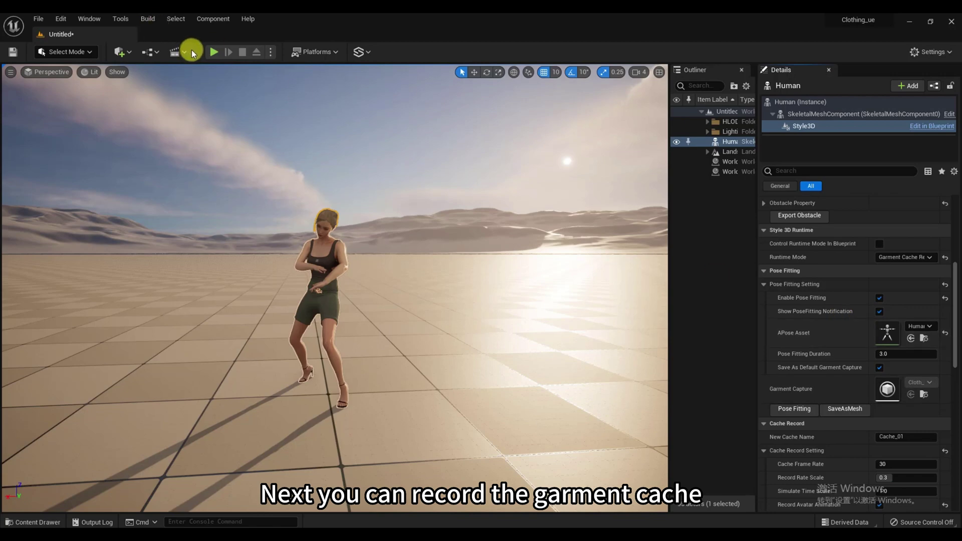
click(210, 53)
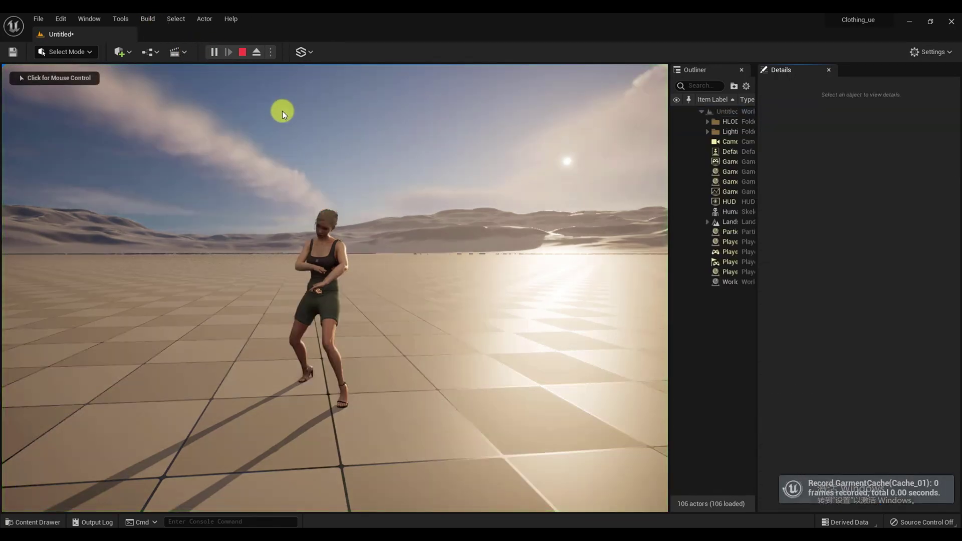
click(282, 111)
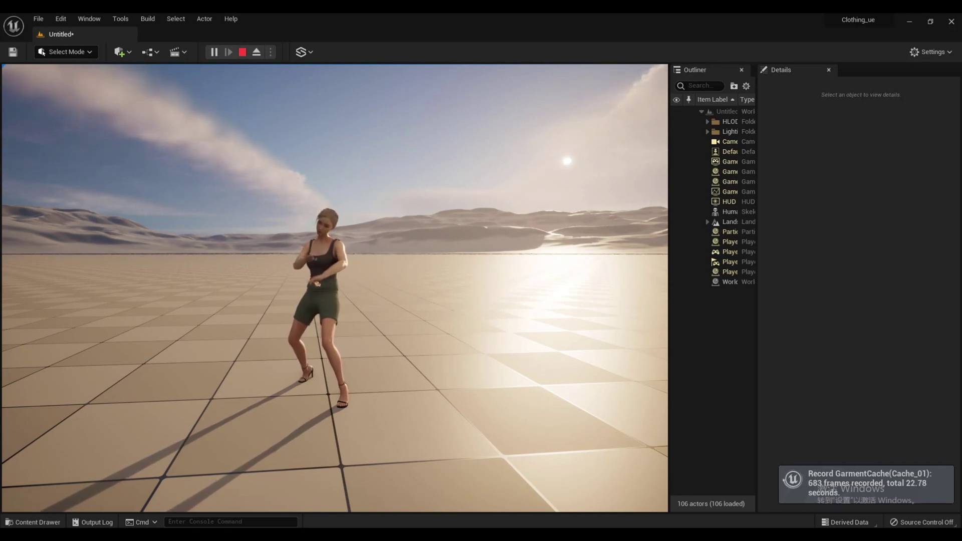
click(243, 53)
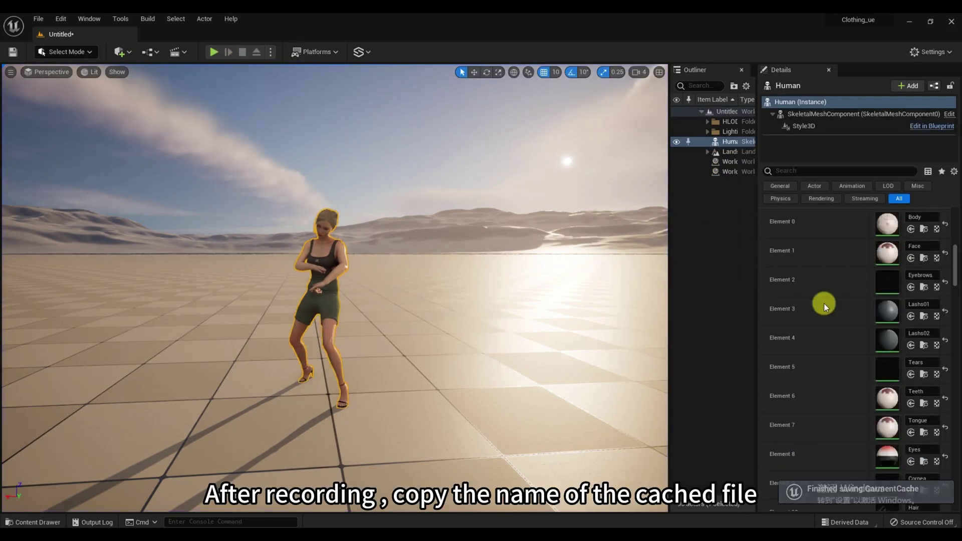
- Copy the recorded cache name Cache_01 from the Garment Cache Record settings
click(882, 127)
scroll(892, 383, up, 3)
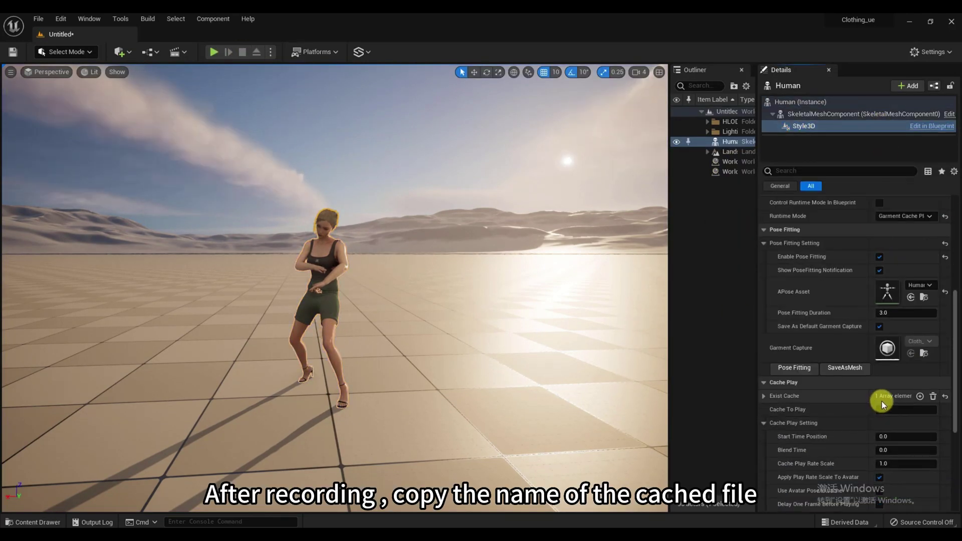
click(903, 329)
click(902, 350)
scroll(906, 396, down, 2)
click(912, 404)
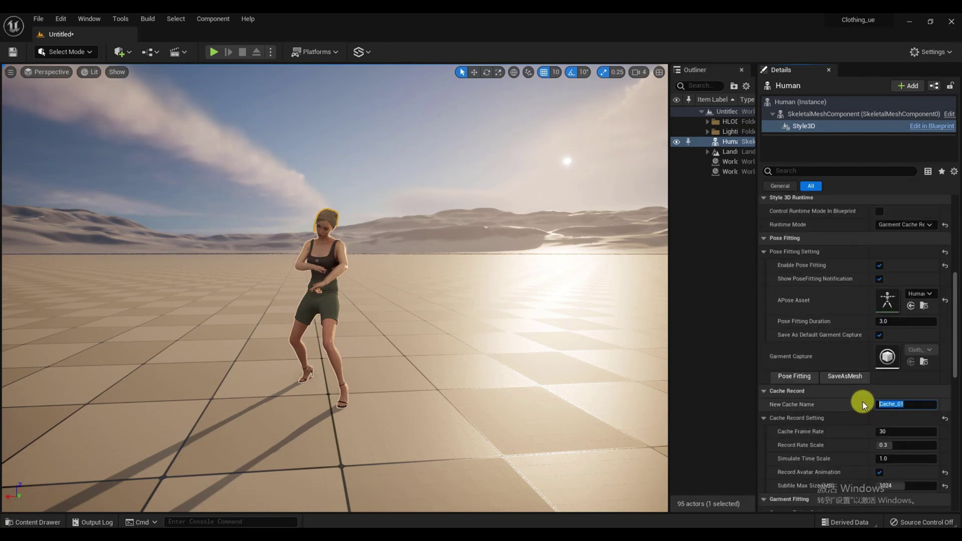
click(863, 406)
scroll(890, 372, up, 2)
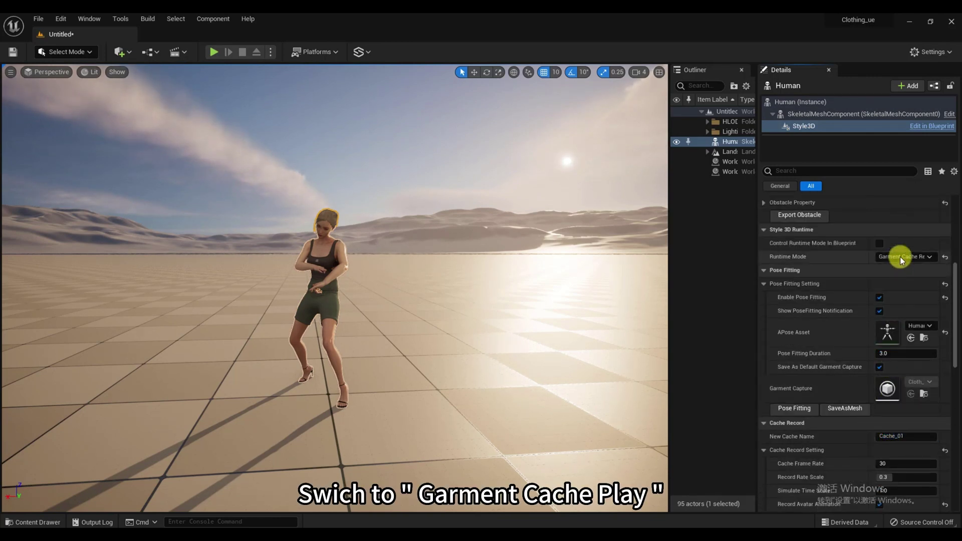
- Switch Runtime Mode to Garment Cache Play with Cache_01 as Cache To Play, then open the Content Drawer
click(900, 256)
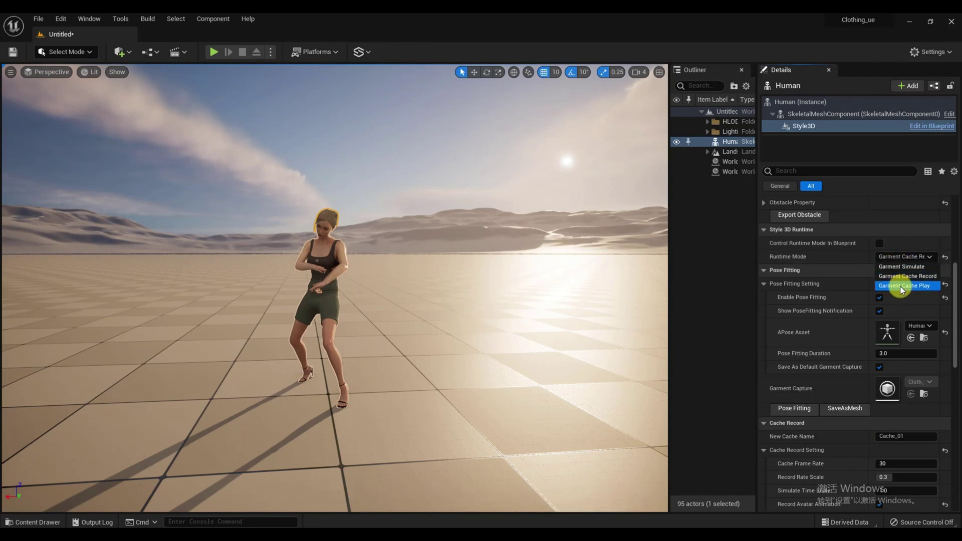
click(900, 285)
scroll(902, 338, down, 4)
click(896, 377)
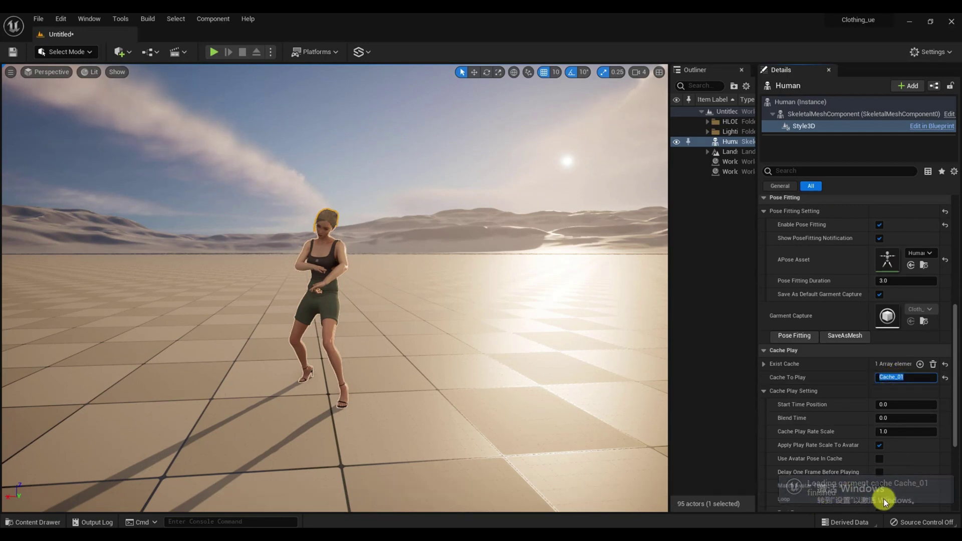
click(9, 522)
- Create a Level Sequence named Sequence_Animation in the Mesh folder and open it in Sequencer
click(67, 443)
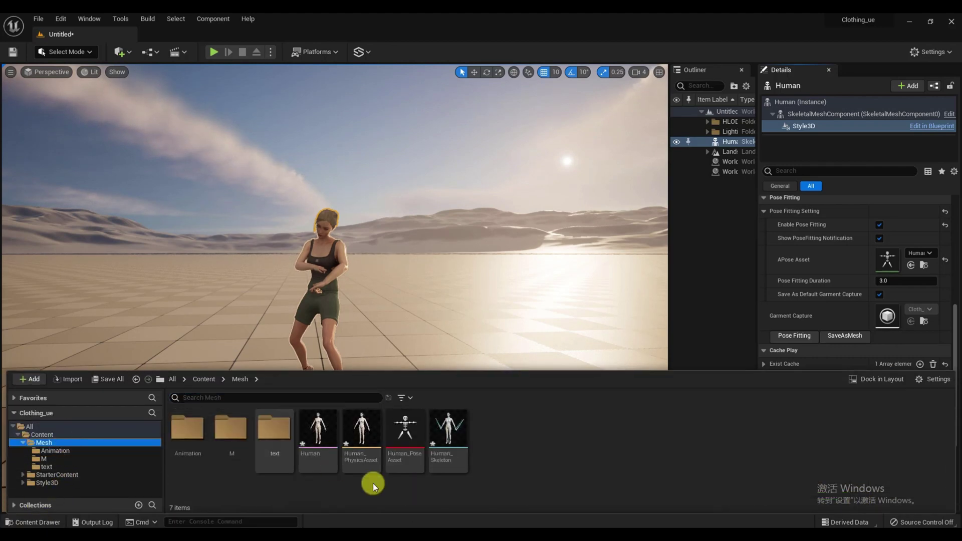
right_click(521, 466)
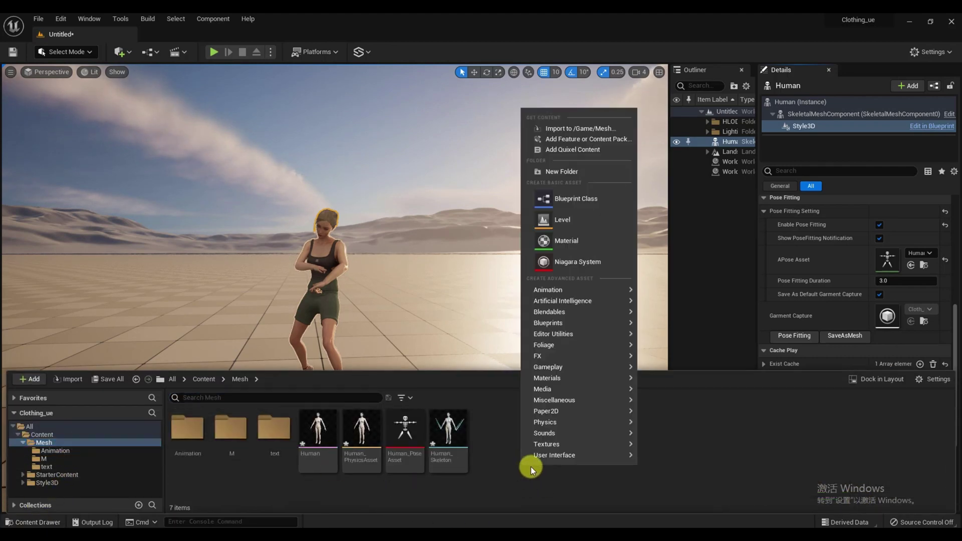
mouse_move(606, 293)
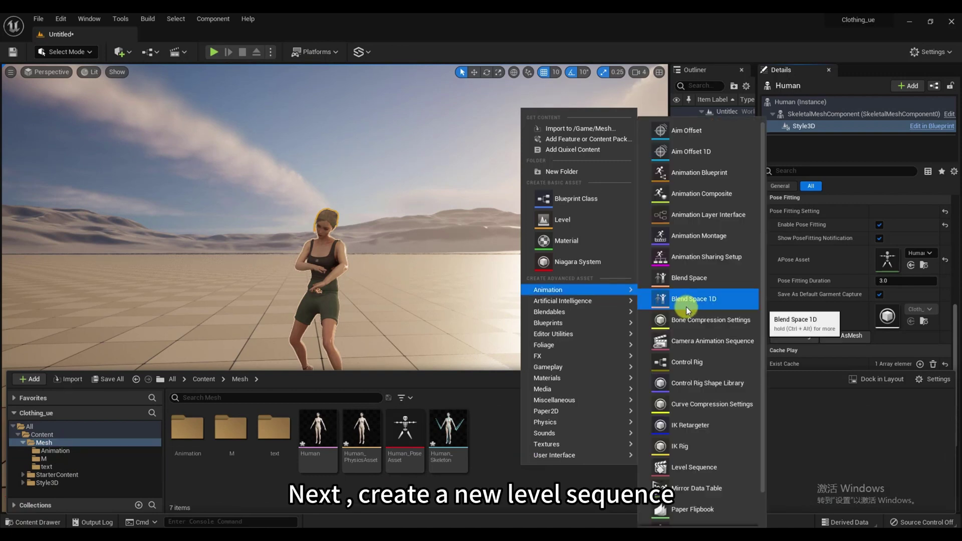
click(695, 468)
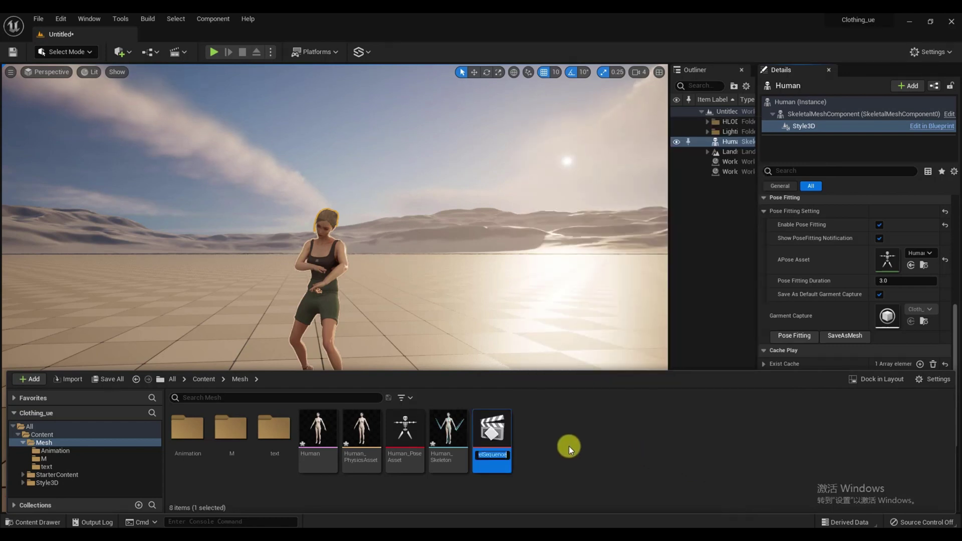
text(Sequence)
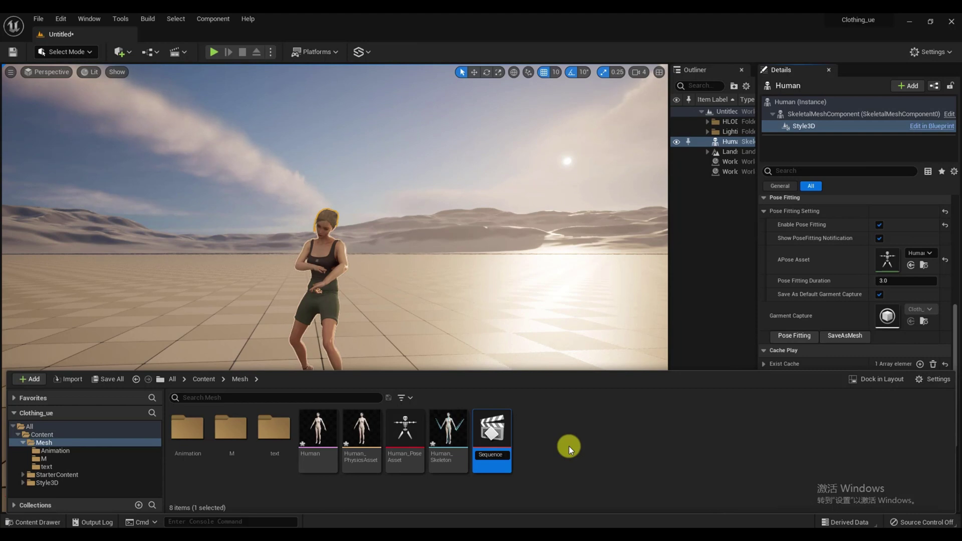
text(_)
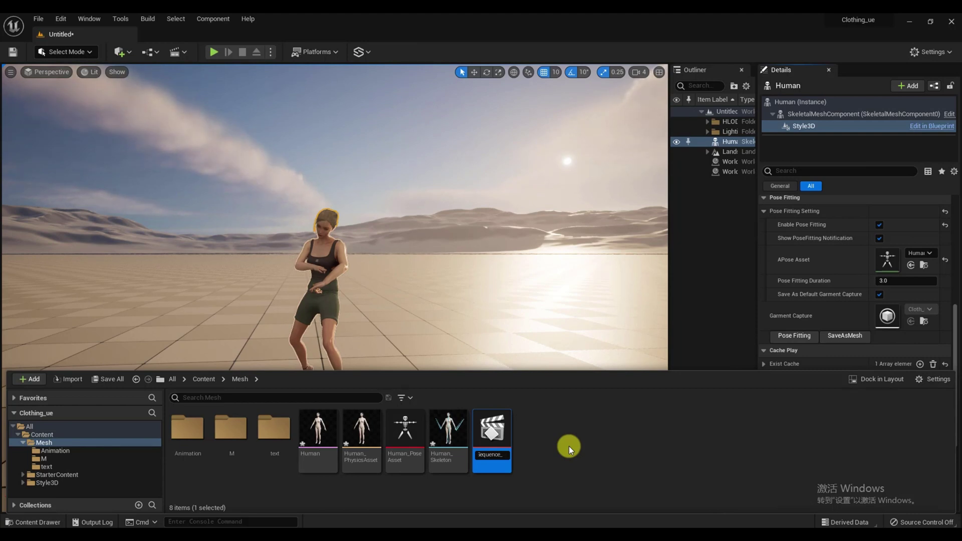
text(Anim)
text(ation)
key(Return)
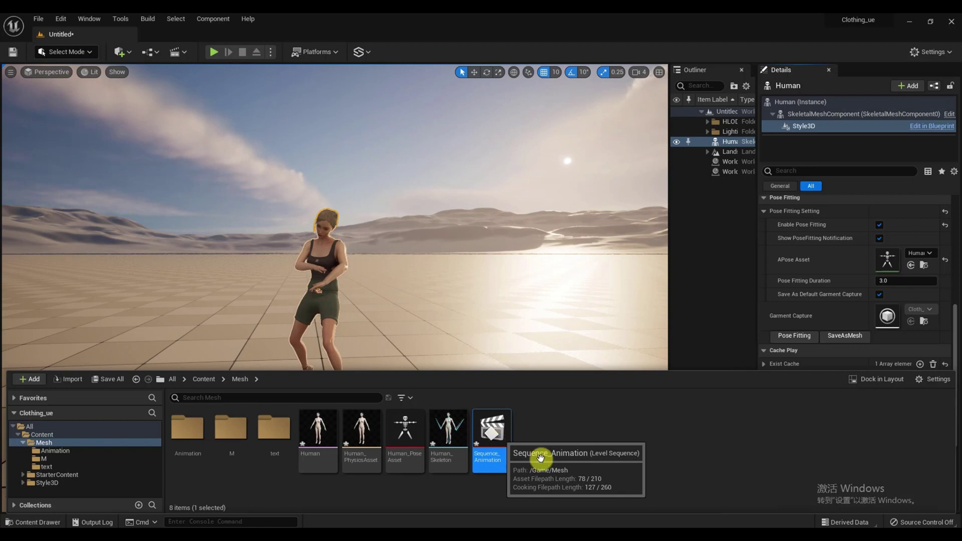
key(Return)
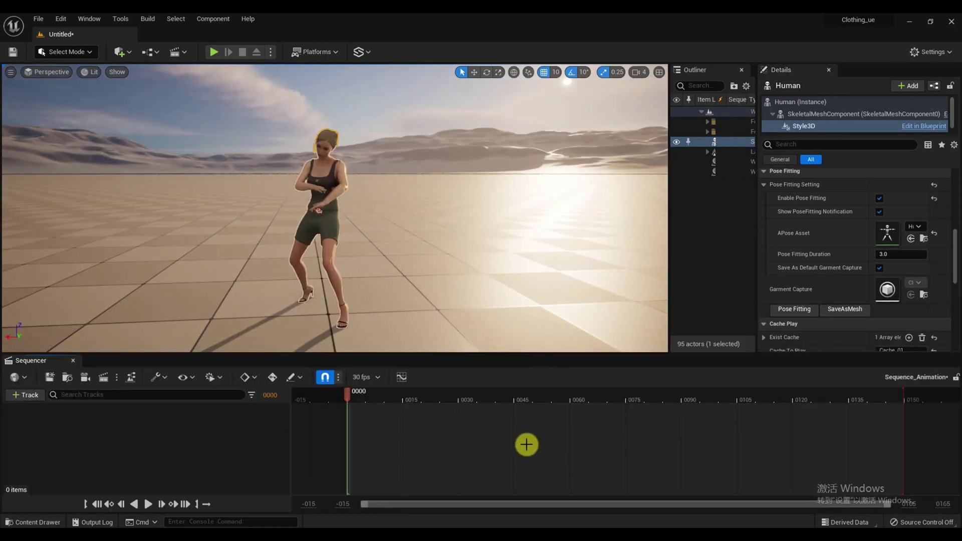
- Add the Human actor to Sequence_Animation and save the sequence
click(319, 222)
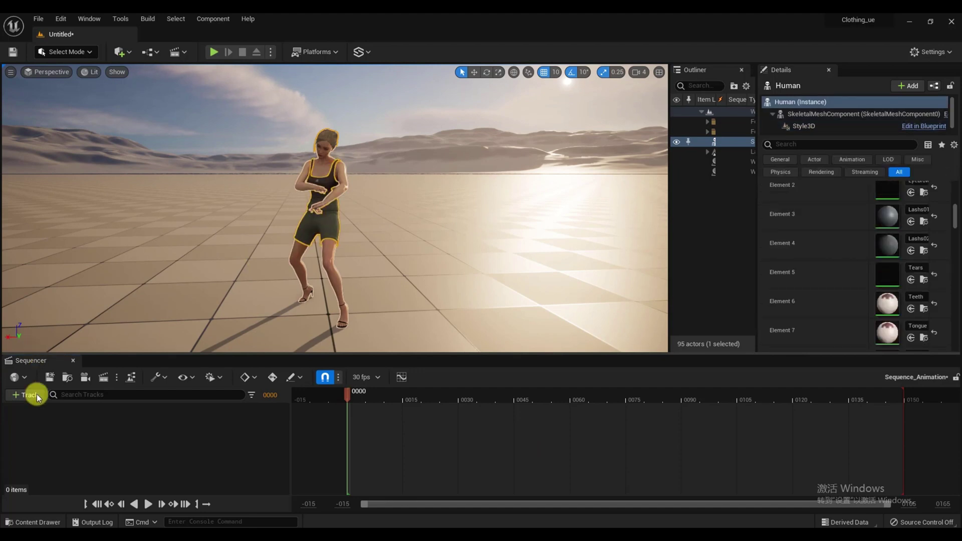
click(337, 282)
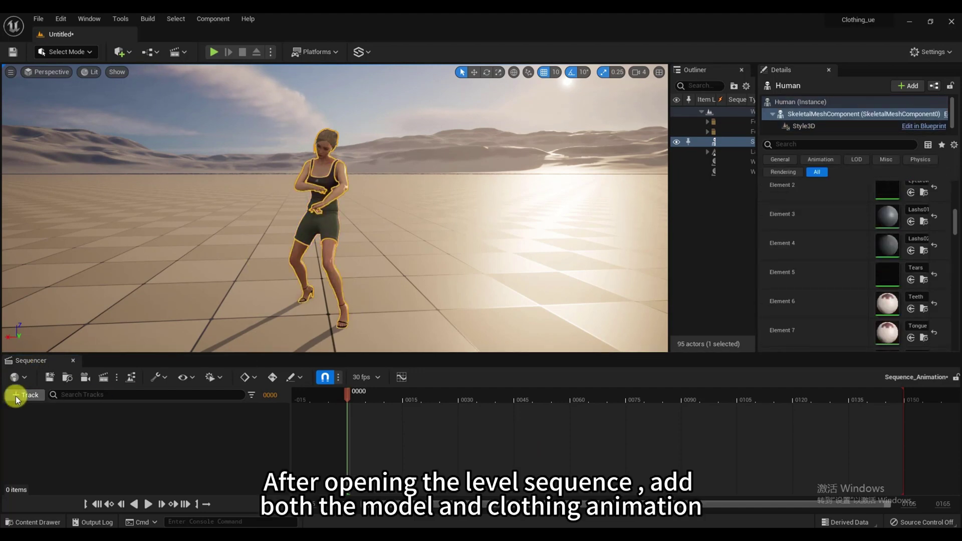
click(17, 399)
mouse_move(114, 227)
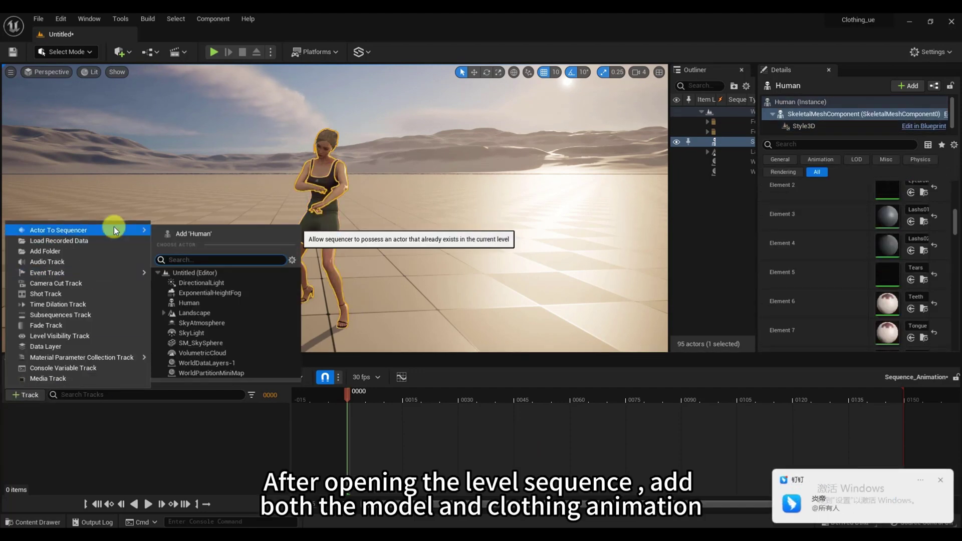
click(175, 235)
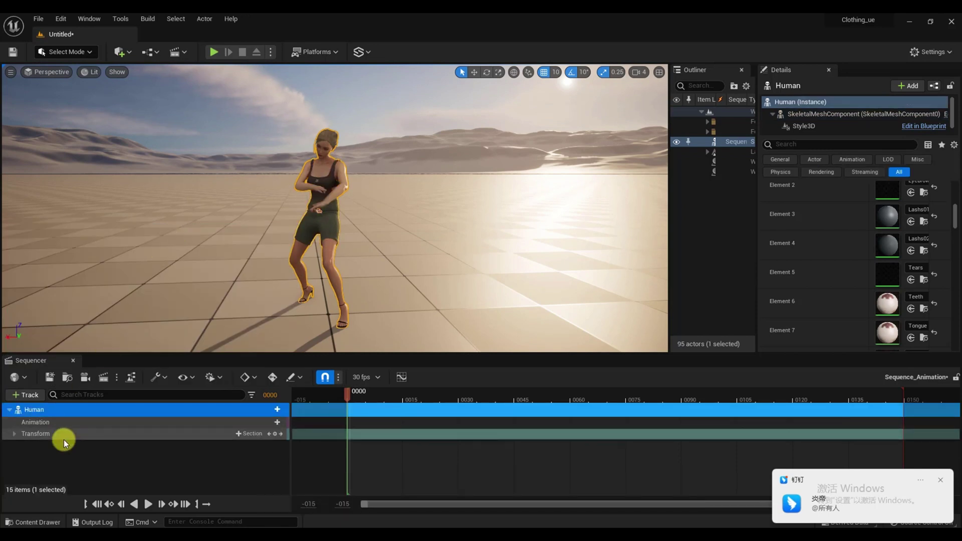
click(49, 378)
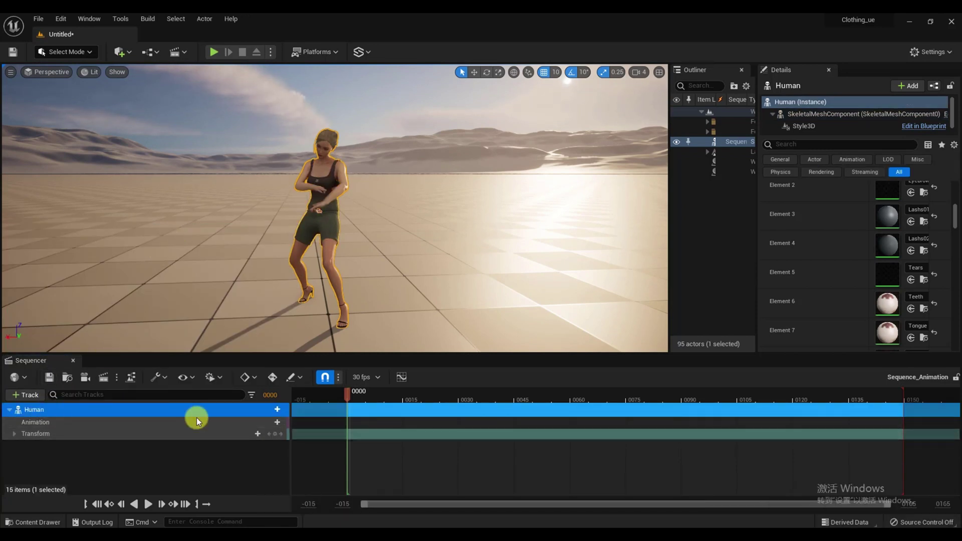
- Add a Garment Cache track for the Human, stretch Cache_01 to about frame 474, and end playback there
click(270, 410)
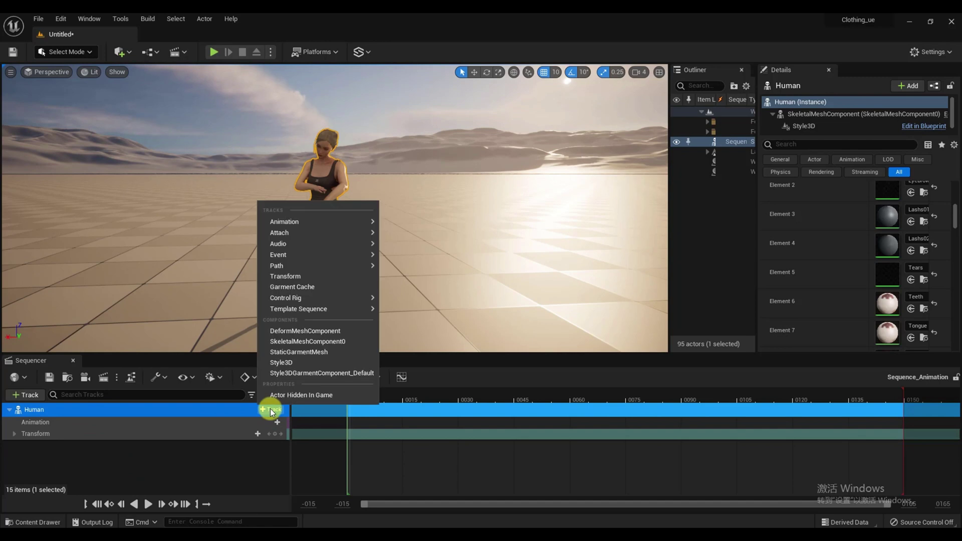
click(311, 287)
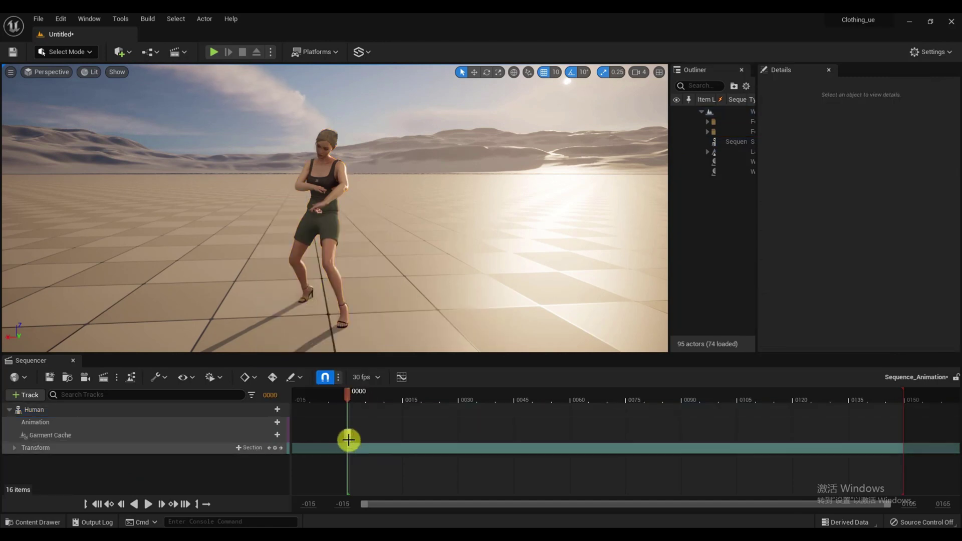
drag(376, 435, 952, 442)
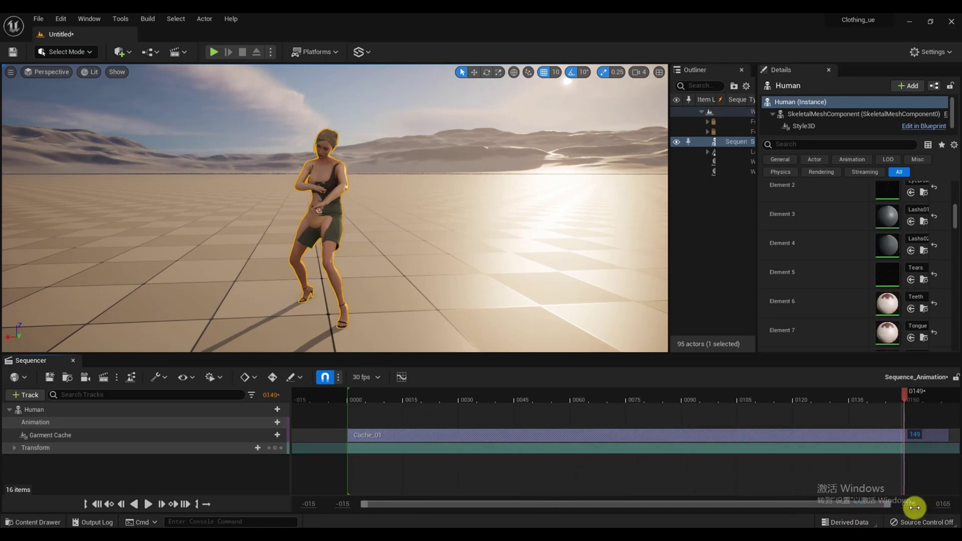
scroll(911, 504, down, 3)
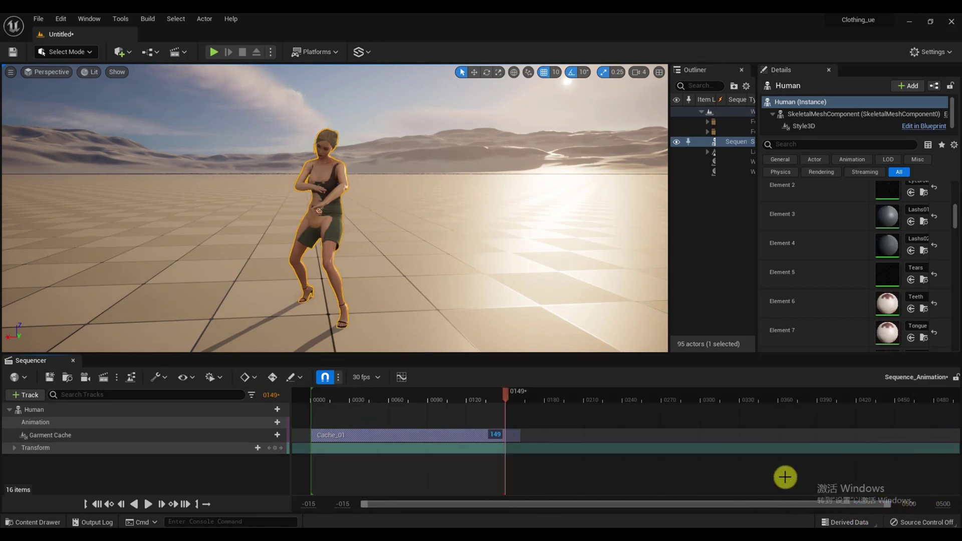
drag(520, 438, 927, 432)
drag(507, 395, 920, 404)
key(bracketright)
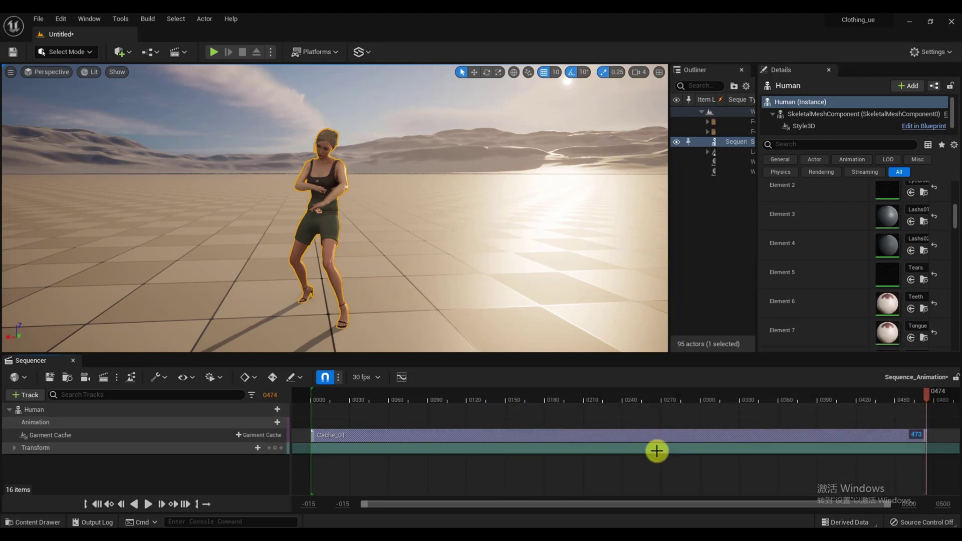
drag(353, 395, 314, 433)
- Return to the first frame and create a cine camera in the sequence
click(102, 507)
click(86, 377)
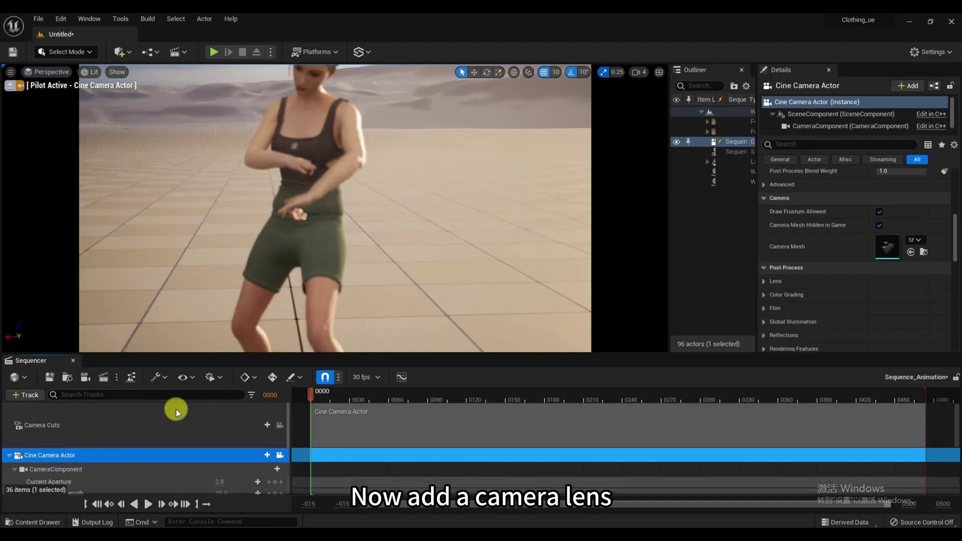
scroll(167, 440, down, 1)
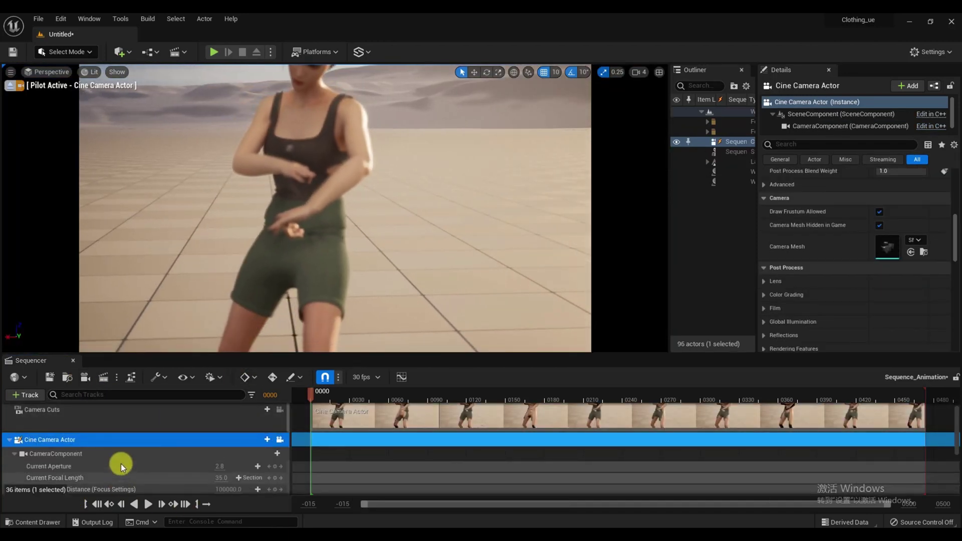
scroll(127, 461, down, 3)
- Set the camera to Manual focus on the character, with debug focus plane and distance about 682.8
click(108, 442)
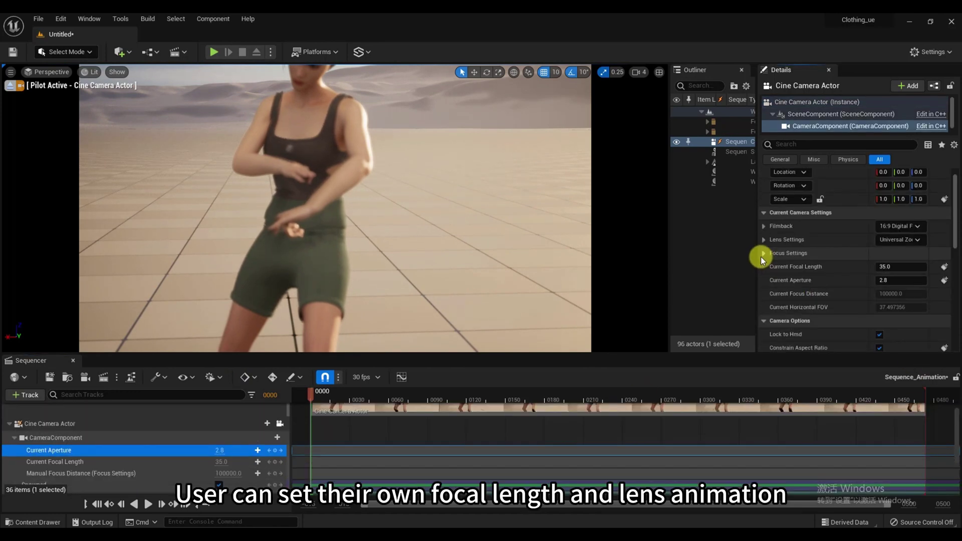
click(763, 254)
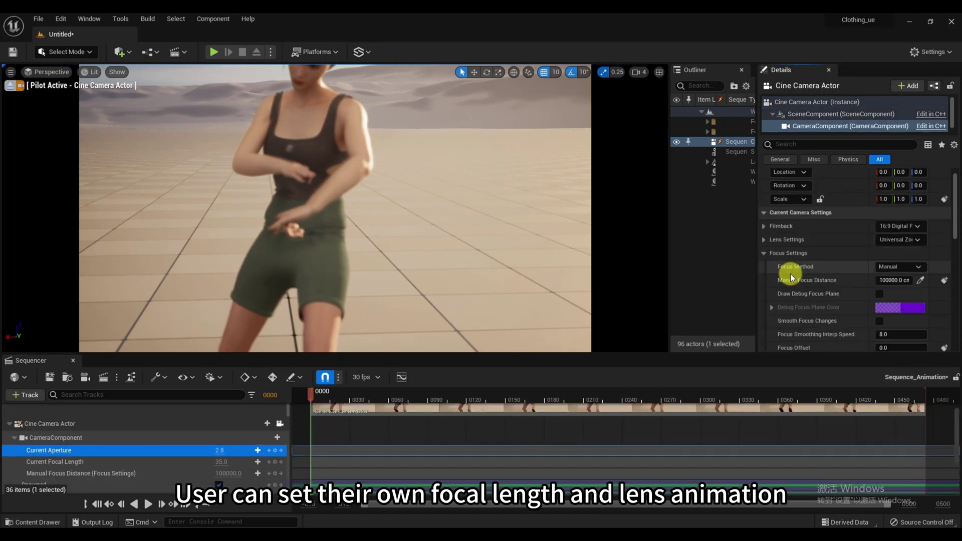
click(898, 267)
click(898, 286)
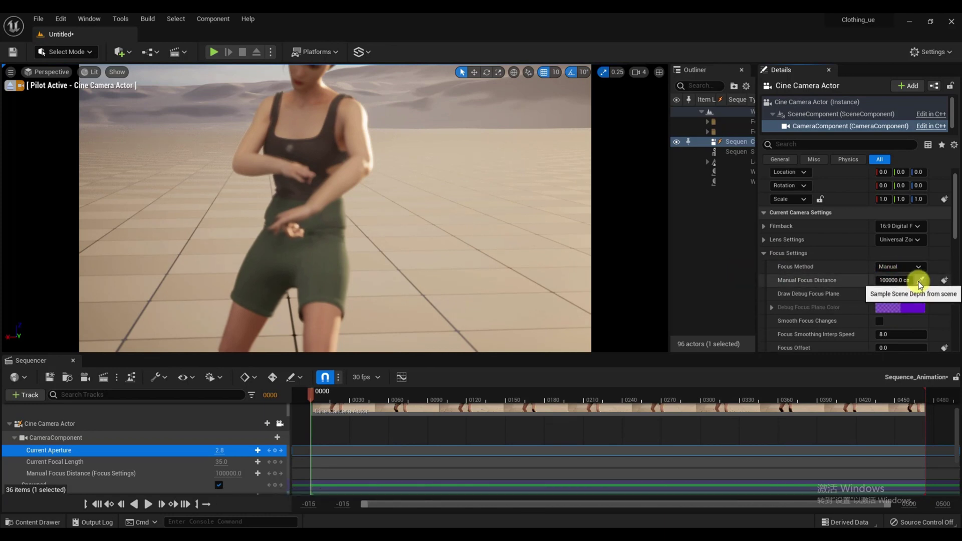
click(921, 280)
click(333, 176)
click(879, 294)
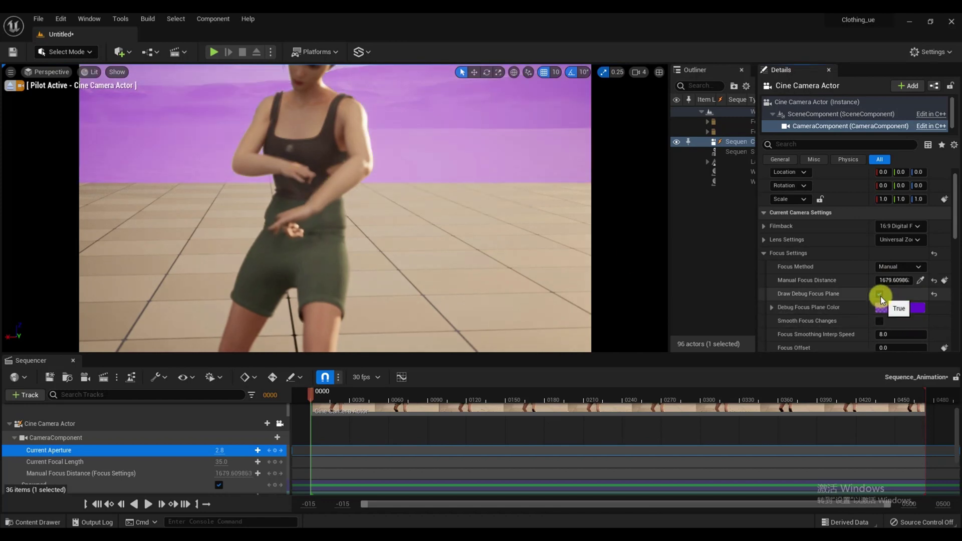
drag(896, 277, 836, 280)
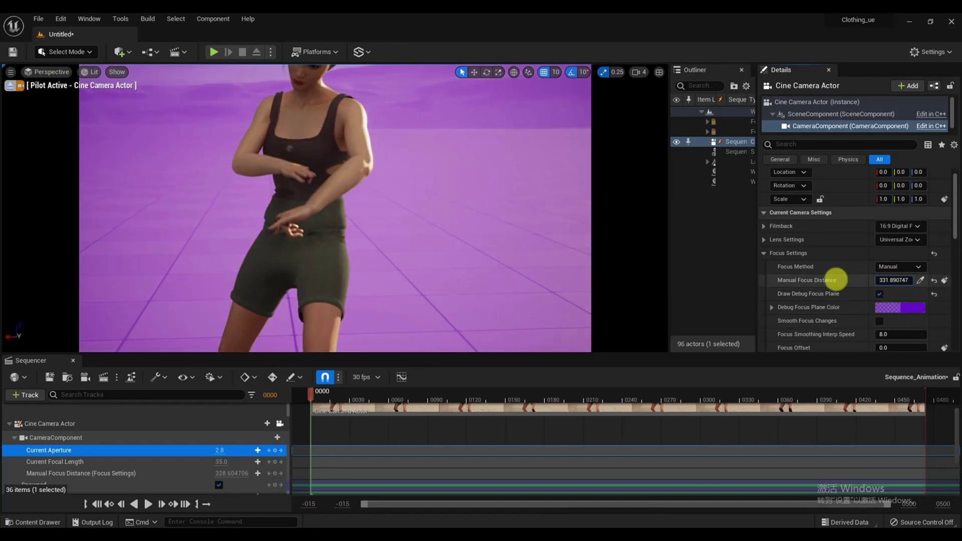
scroll(308, 224, down, 6)
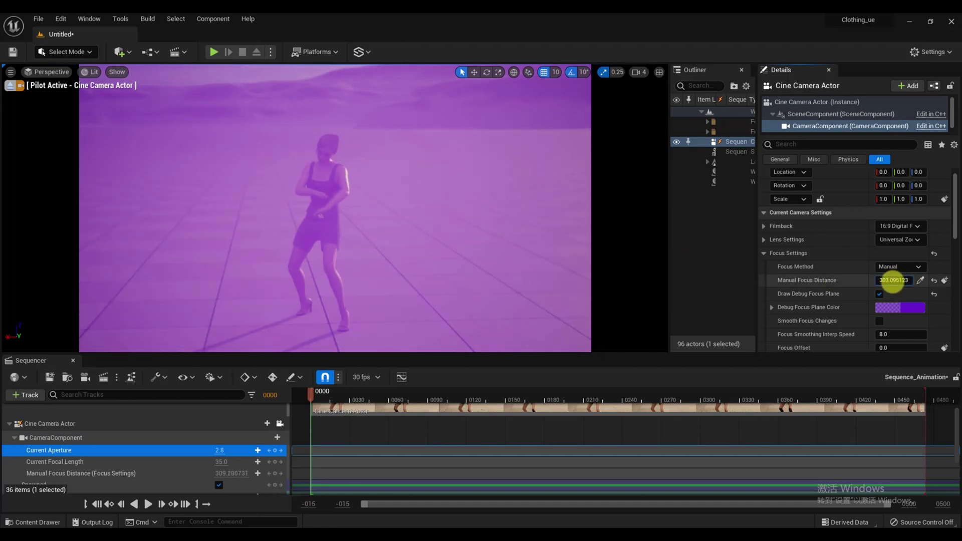
drag(908, 278, 920, 278)
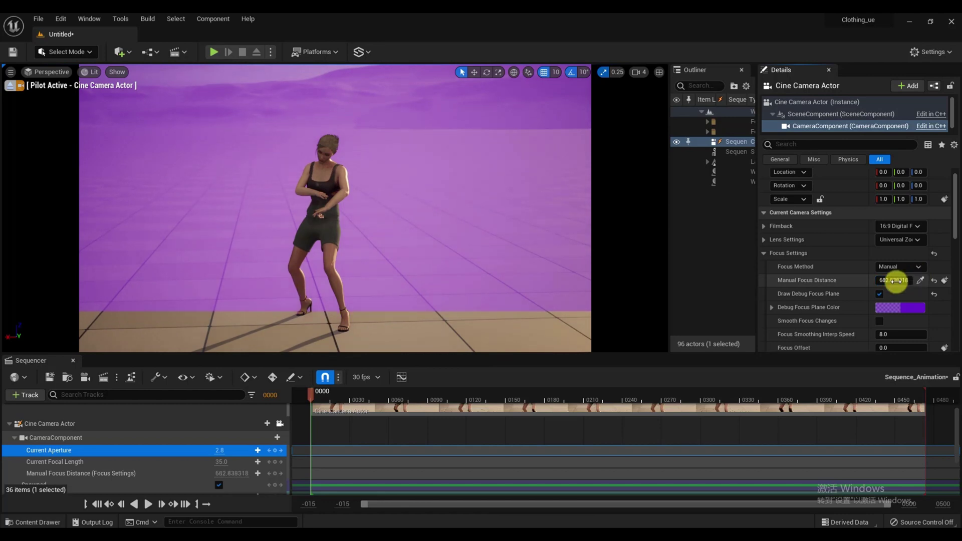
- Turn off Draw Debug Focus Plane on the cine camera
click(879, 294)
scroll(217, 449, down, 1)
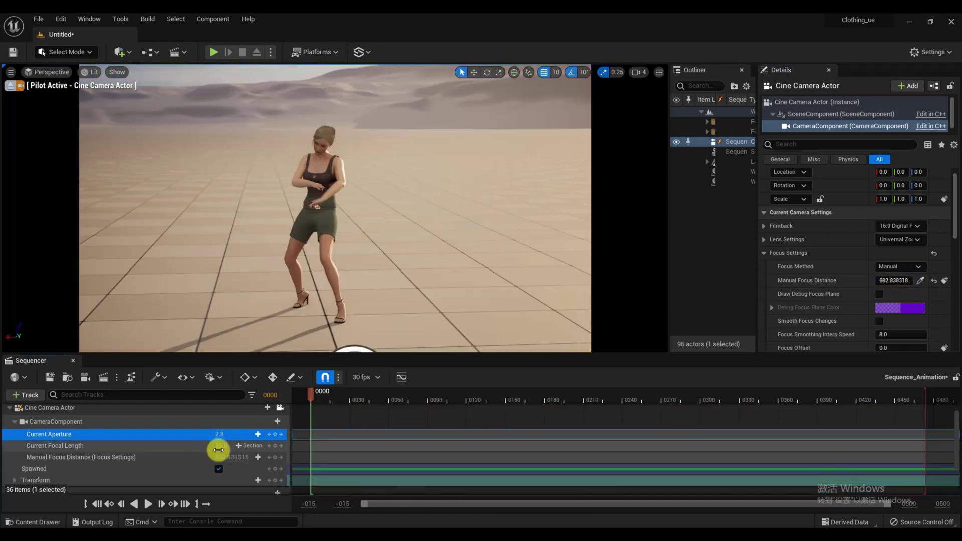
scroll(230, 451, down, 4)
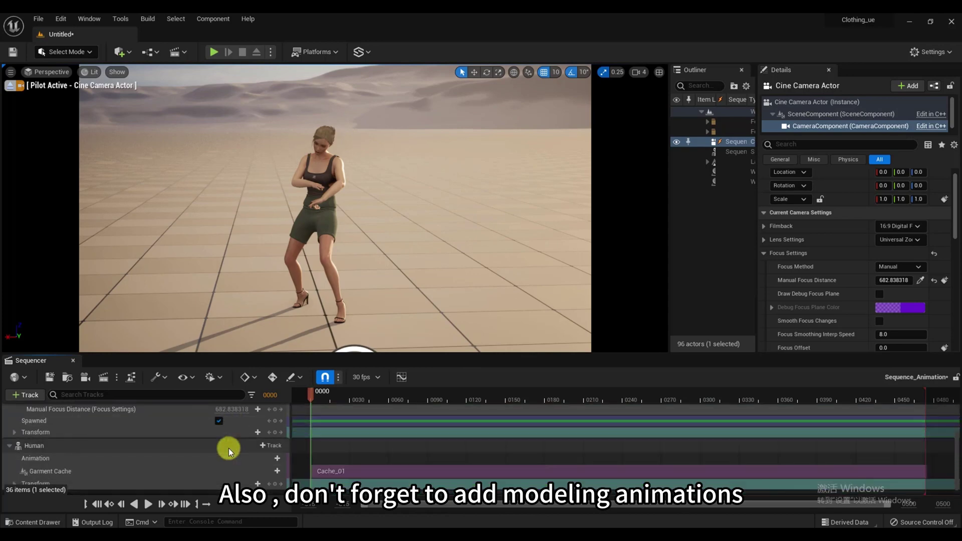
- Give the Human a Taunt_Anim animation extended to frame 474 and preview playback
click(277, 448)
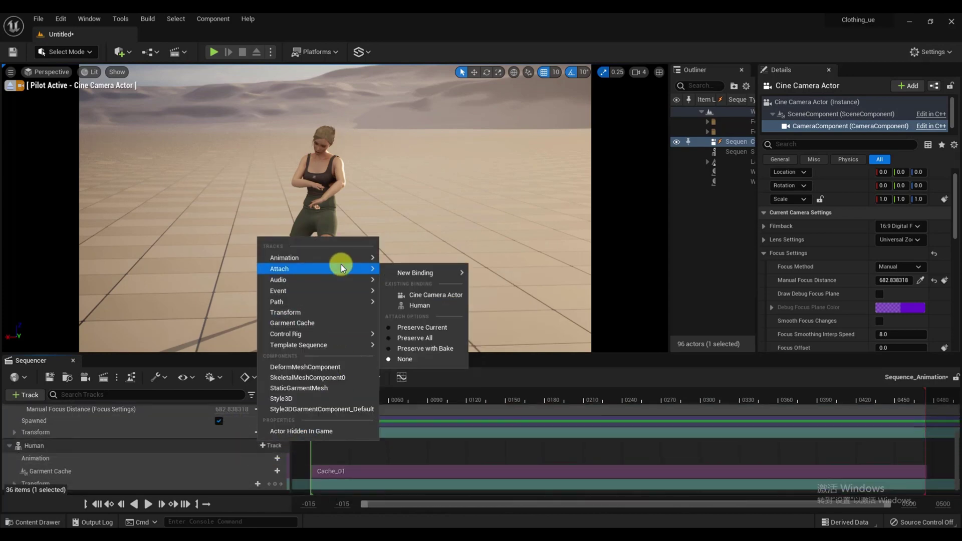
mouse_move(351, 258)
click(410, 282)
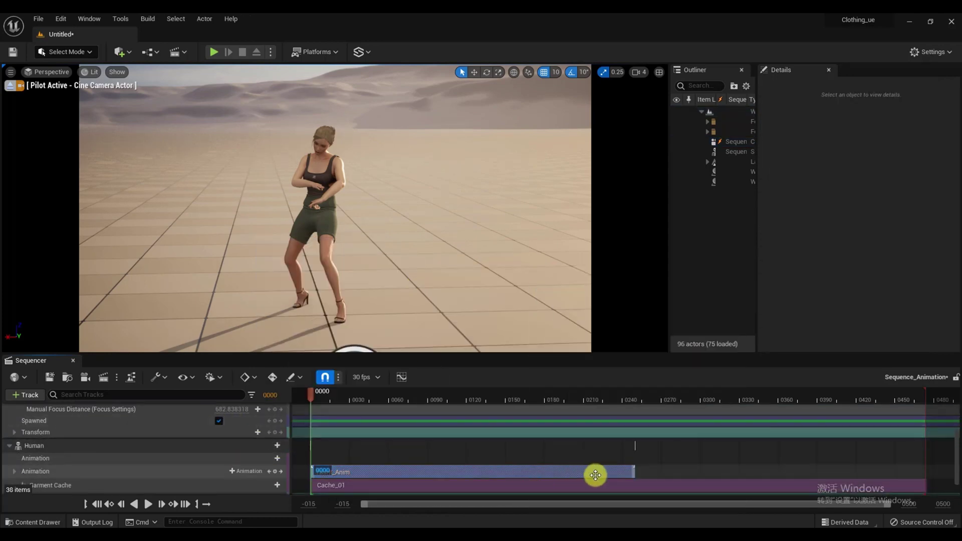
drag(632, 472, 925, 489)
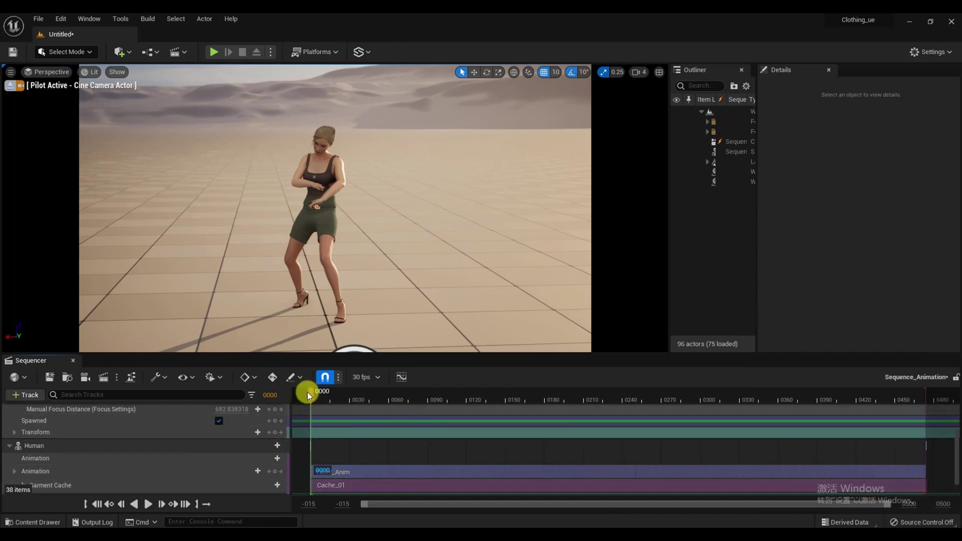
click(145, 507)
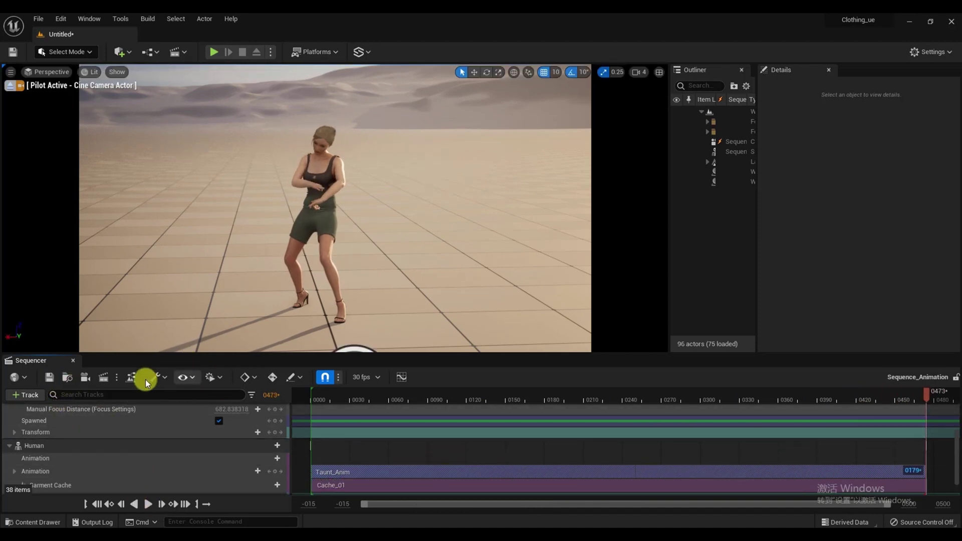
click(119, 379)
- Set the legacy movie render output directory to the Desktop Clothing folder
click(140, 418)
click(102, 377)
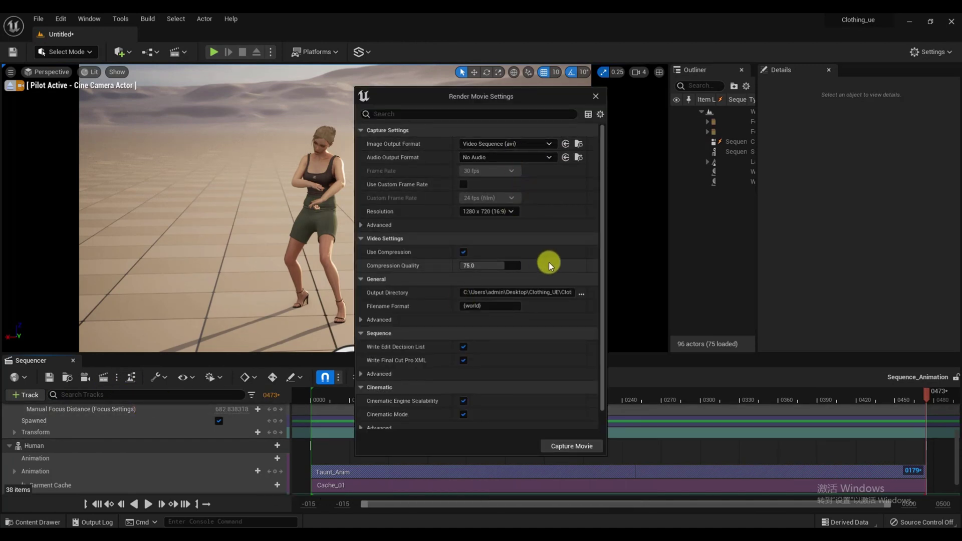
click(583, 295)
click(419, 273)
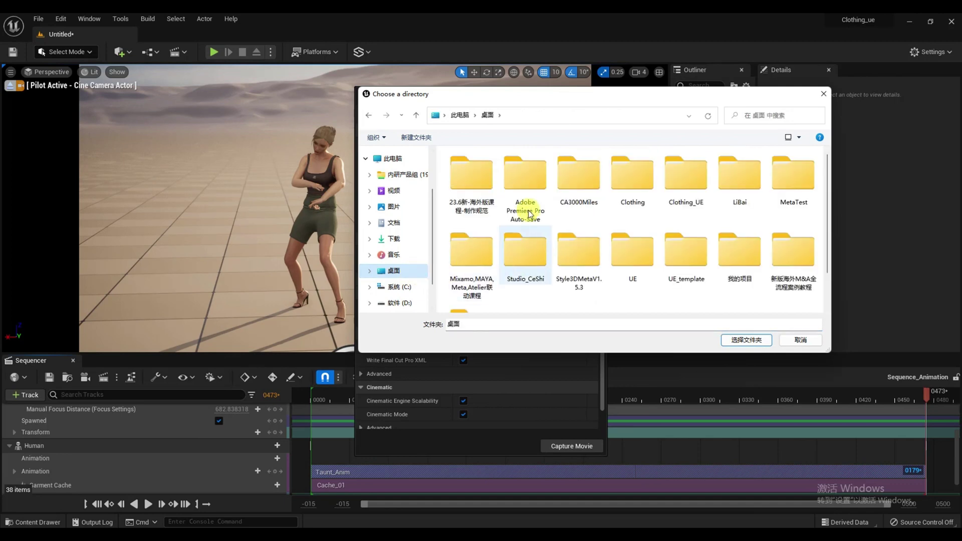
double_click(649, 186)
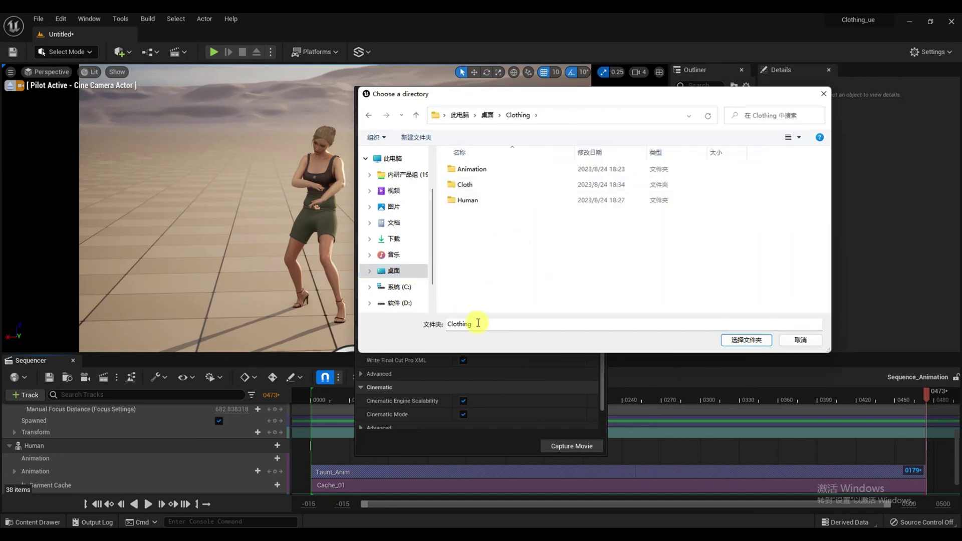
click(742, 340)
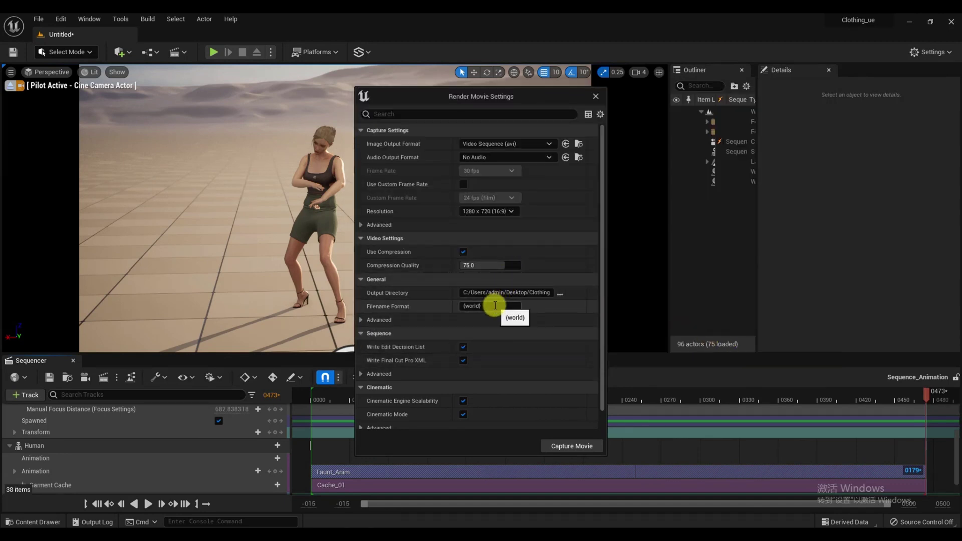
- Set the filename format to Clothing and the resolution to 1920 x 1080
click(471, 303)
key(ctrl+a)
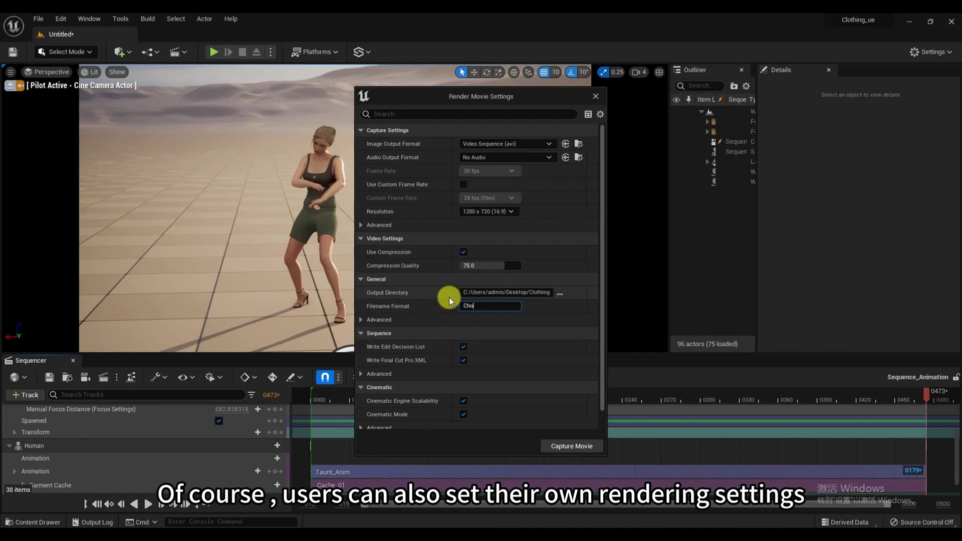
text(Clothing)
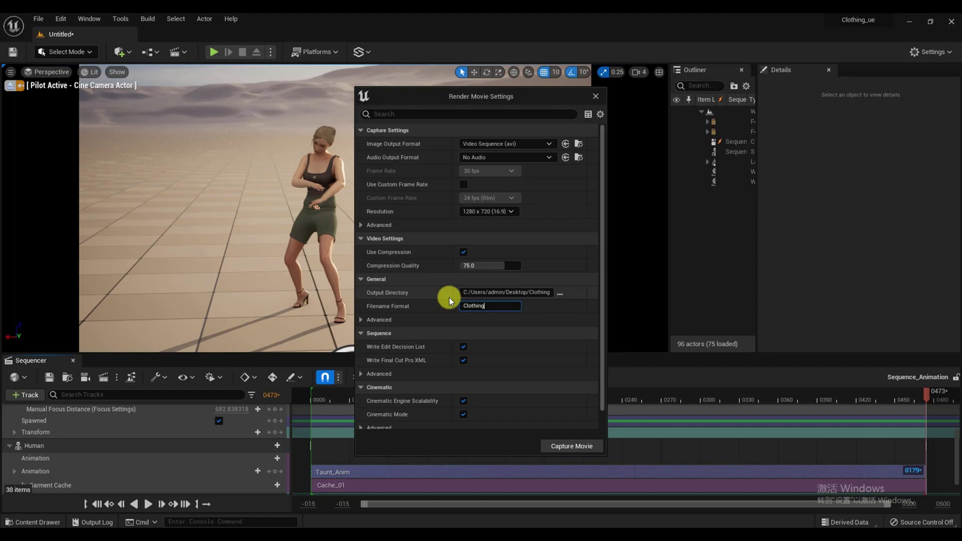
key(Return)
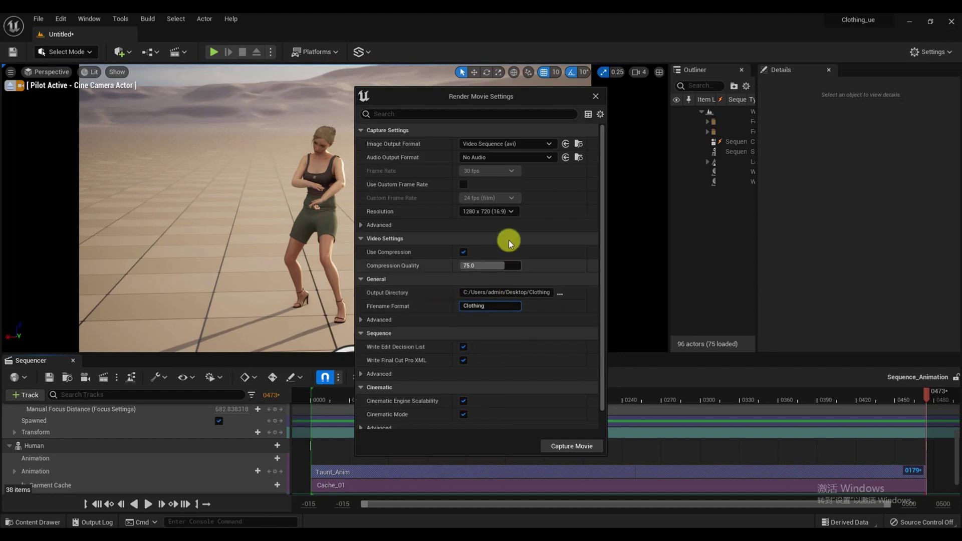
click(509, 212)
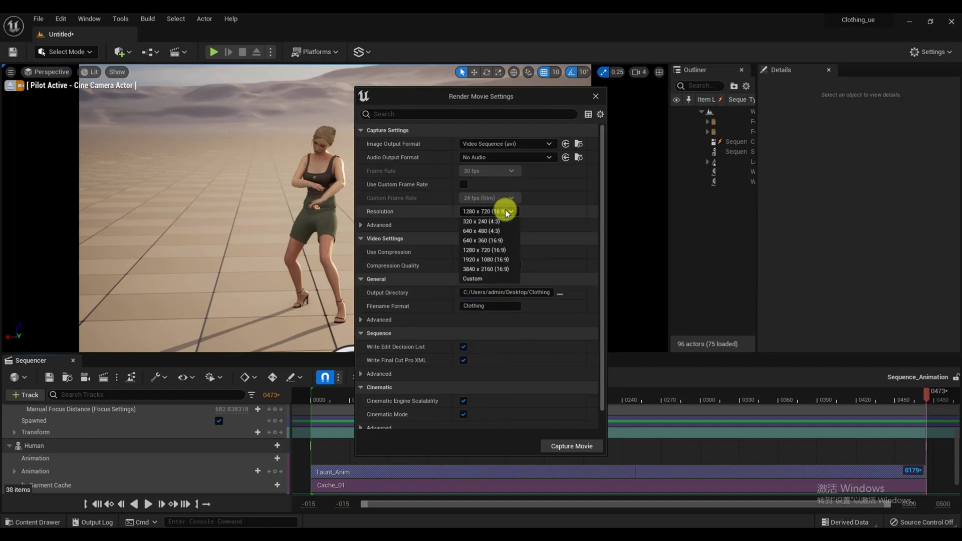
click(509, 261)
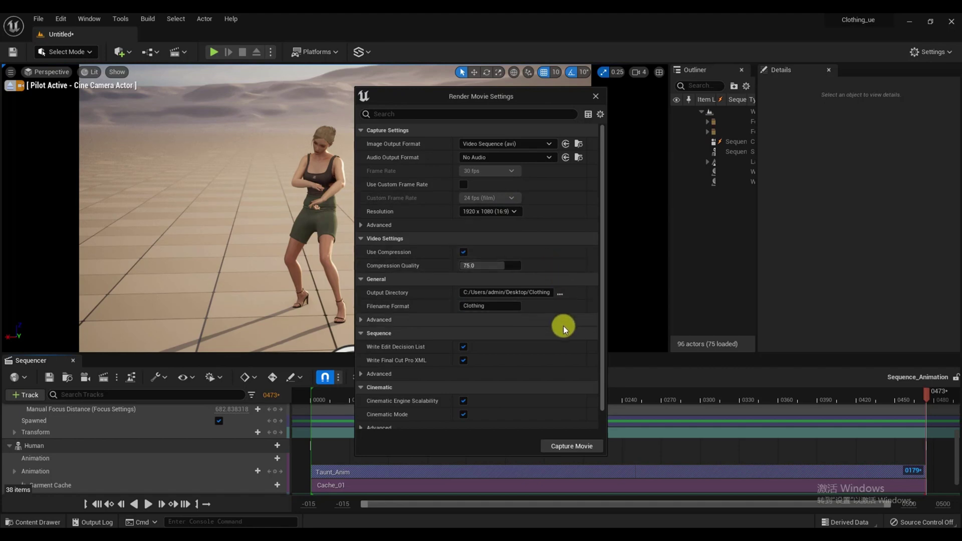
scroll(564, 331, down, 1)
- Start the movie capture, saving the level into the Mesh folder
click(571, 447)
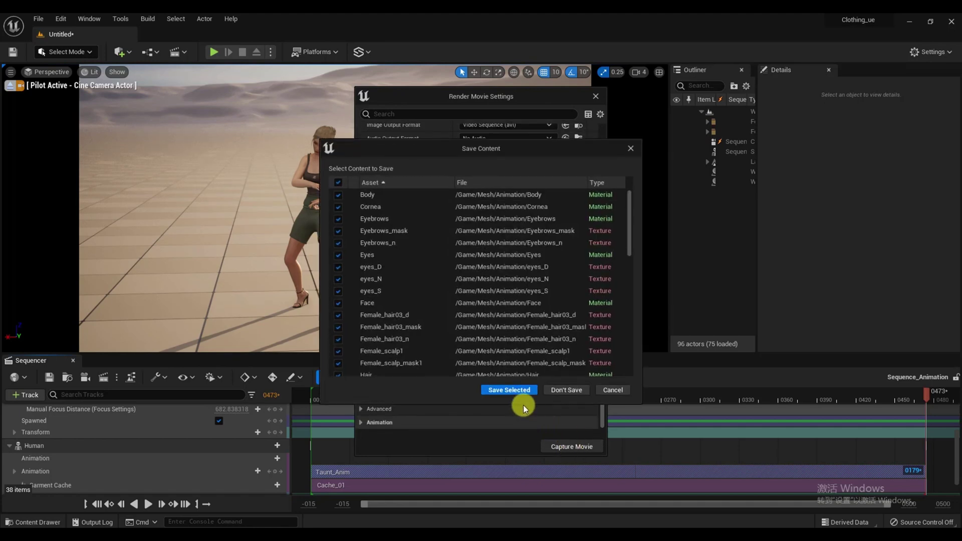
click(511, 391)
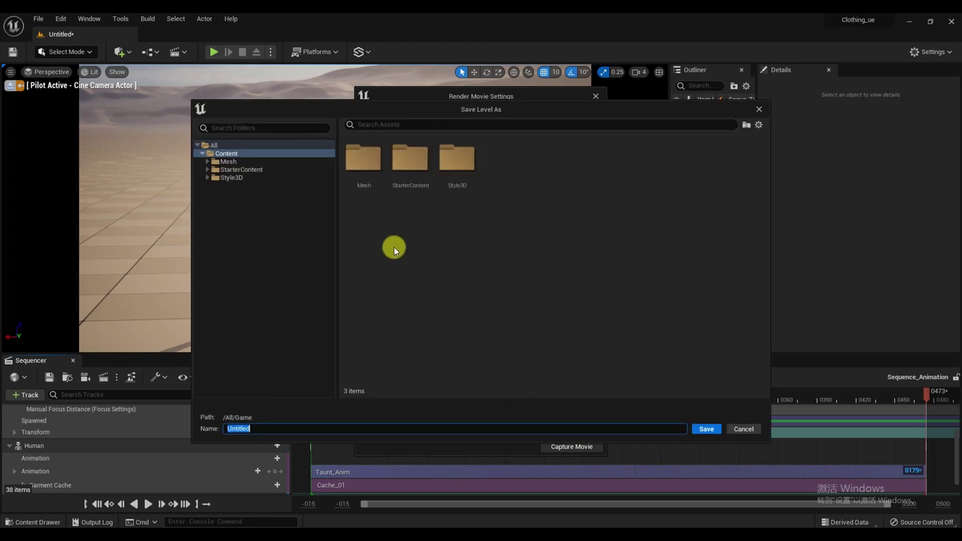
double_click(362, 172)
click(718, 430)
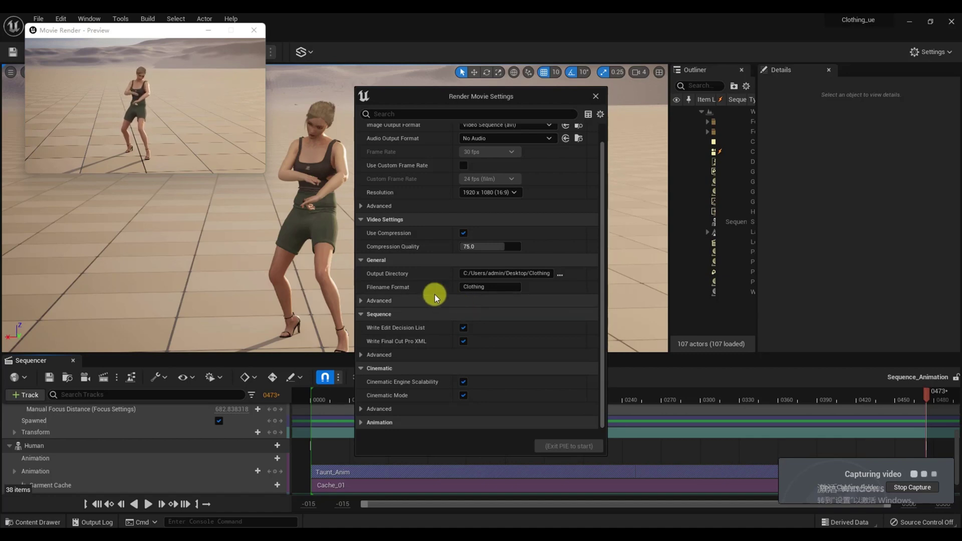
- Open the finished Clothing.avi from the capture folder
click(596, 95)
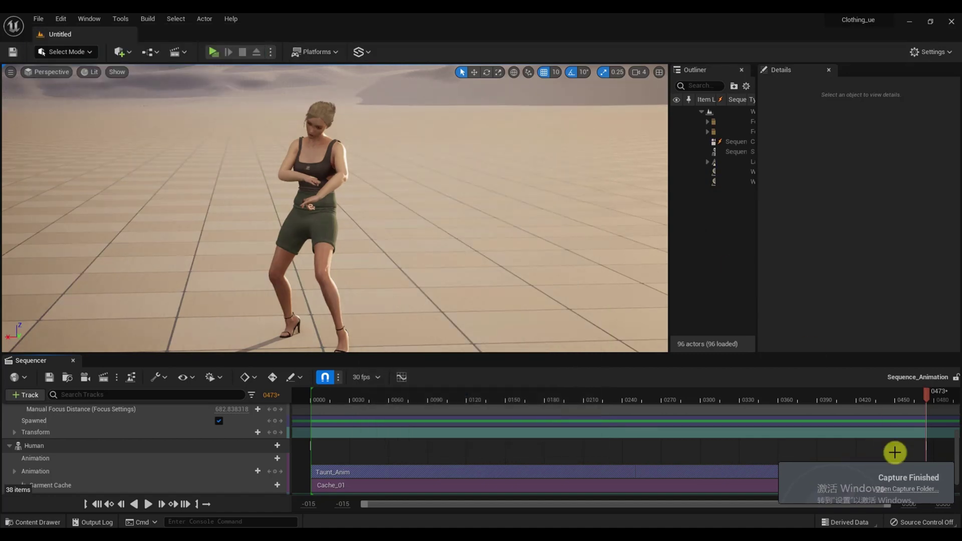
click(905, 490)
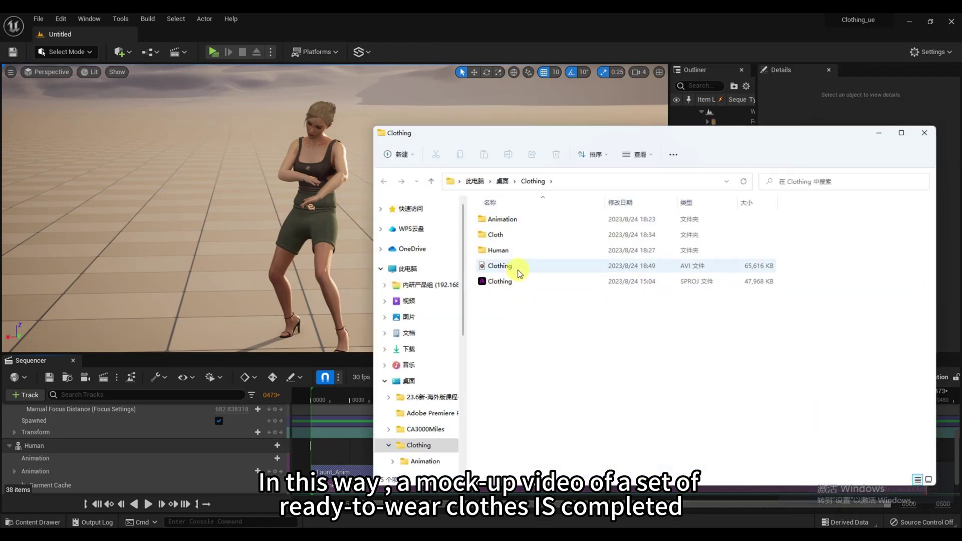
double_click(518, 267)
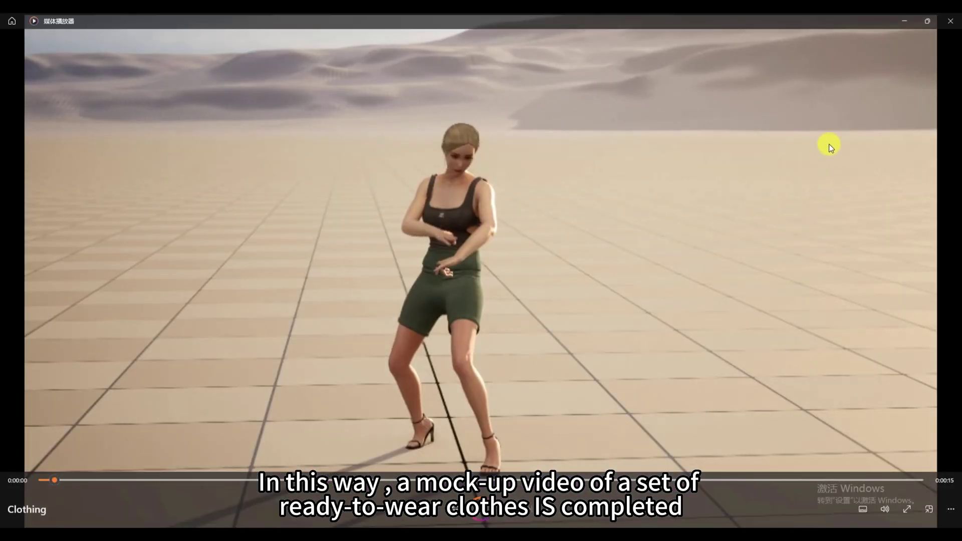